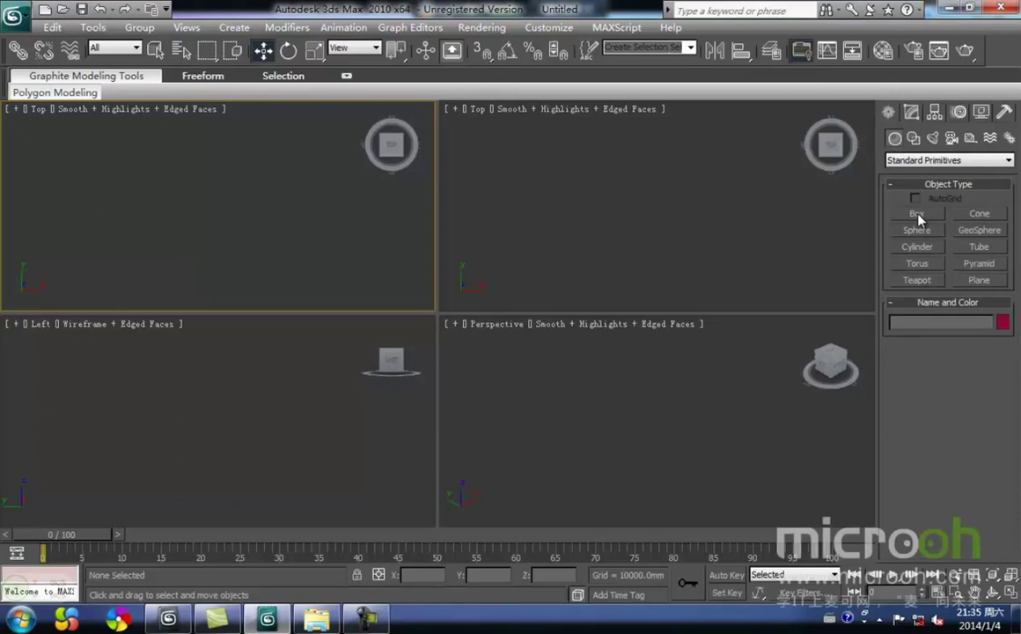
- Create a box about 856 mm long, 1310 mm wide and 972 mm high in the first Top viewport
click(916, 214)
drag(173, 179, 292, 255)
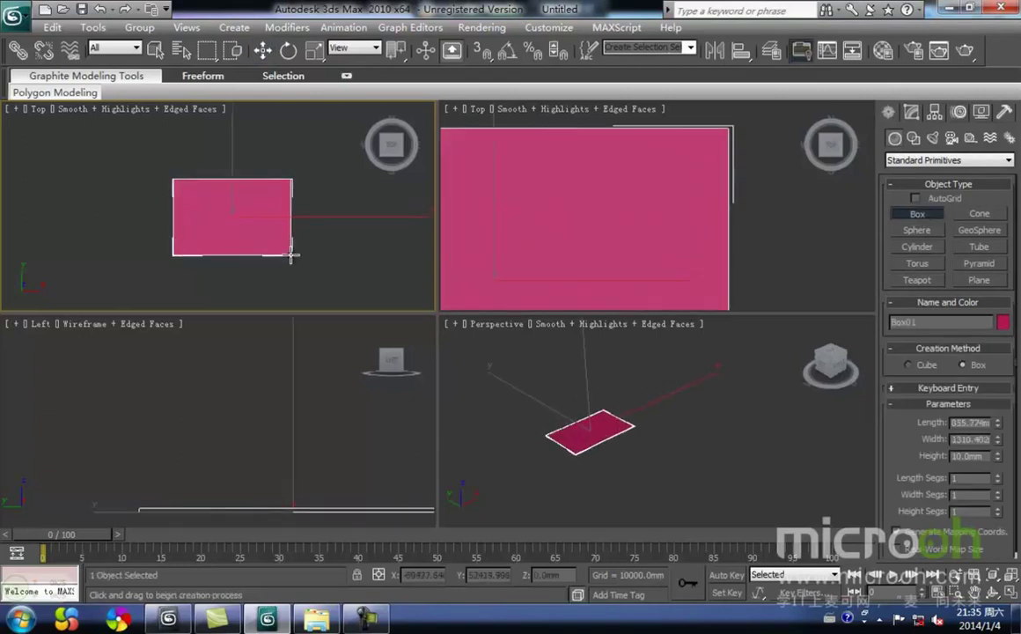
click(269, 169)
key(w)
drag(322, 247, 241, 177)
- Set the box's length, width and height to 500 mm each
click(911, 112)
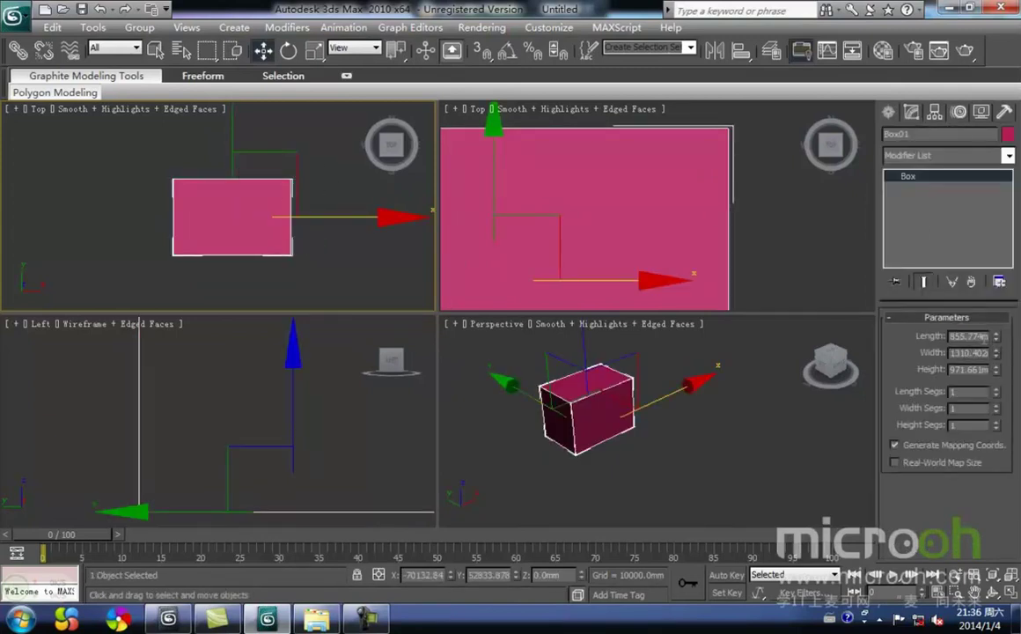
right_click(995, 339)
drag(987, 337, 883, 354)
text(500)
key(Tab)
text(500)
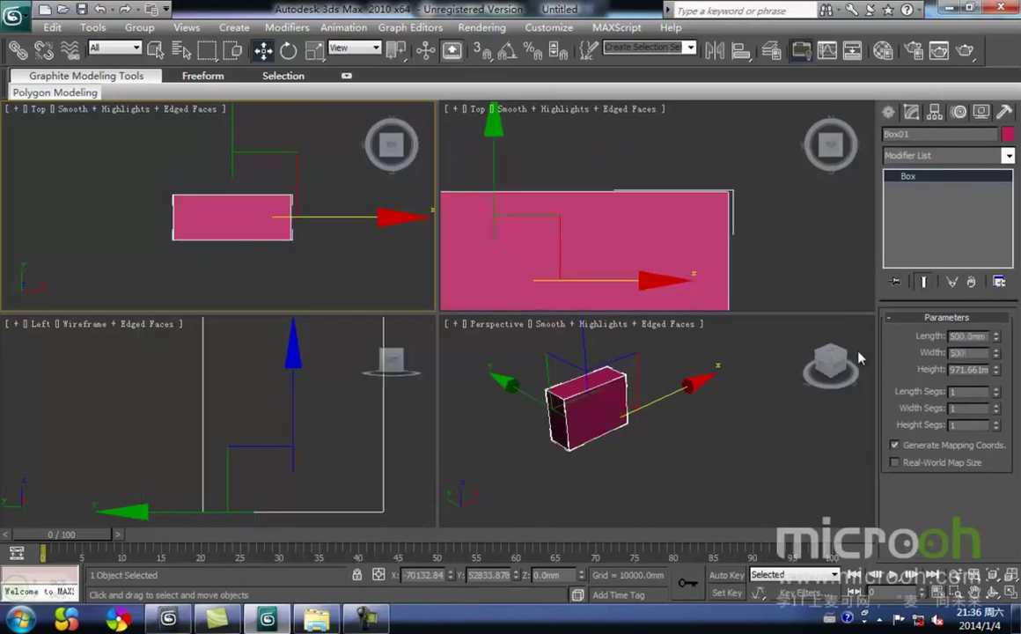
key(Tab)
text(500)
key(Return)
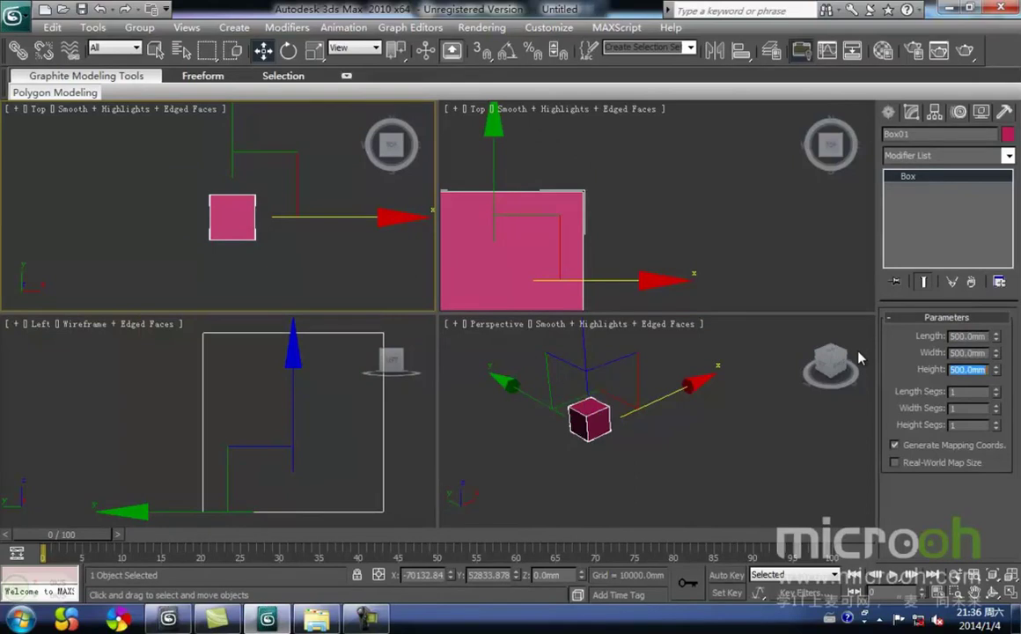
- Set the box's length, width and height segments to 3 each, and deselect the box
click(239, 255)
drag(285, 266, 175, 160)
drag(266, 230, 299, 220)
scroll(299, 220, up, 3)
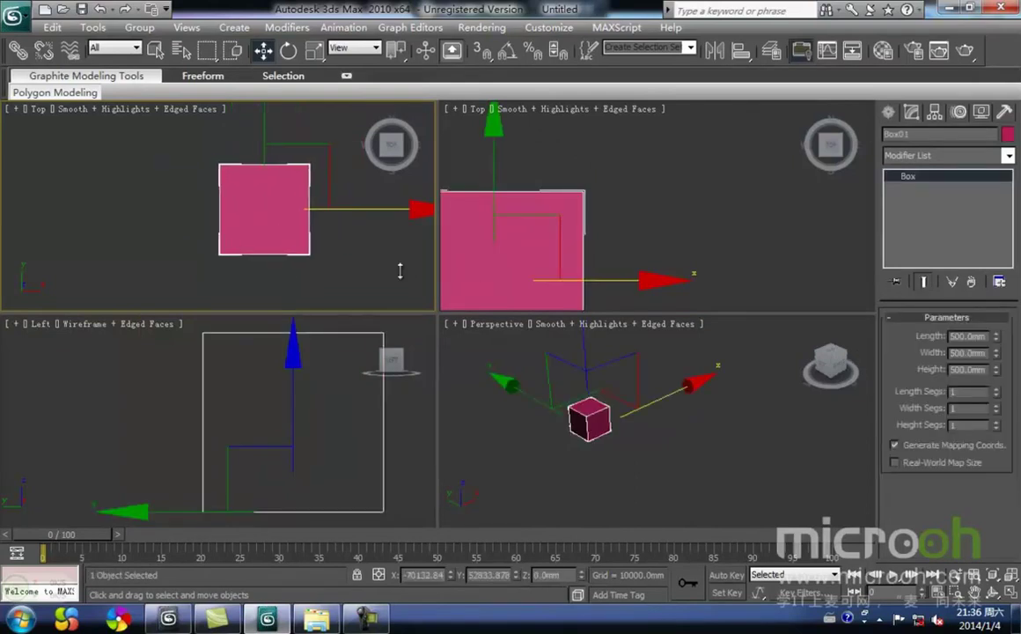
middle_drag(344, 249, 338, 233)
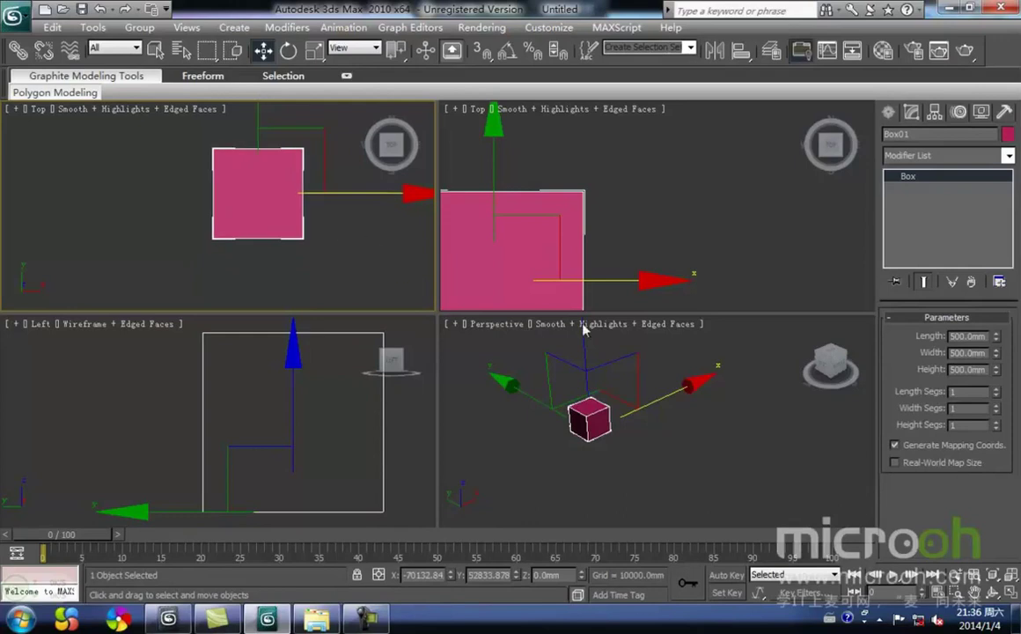
click(997, 389)
click(997, 389)
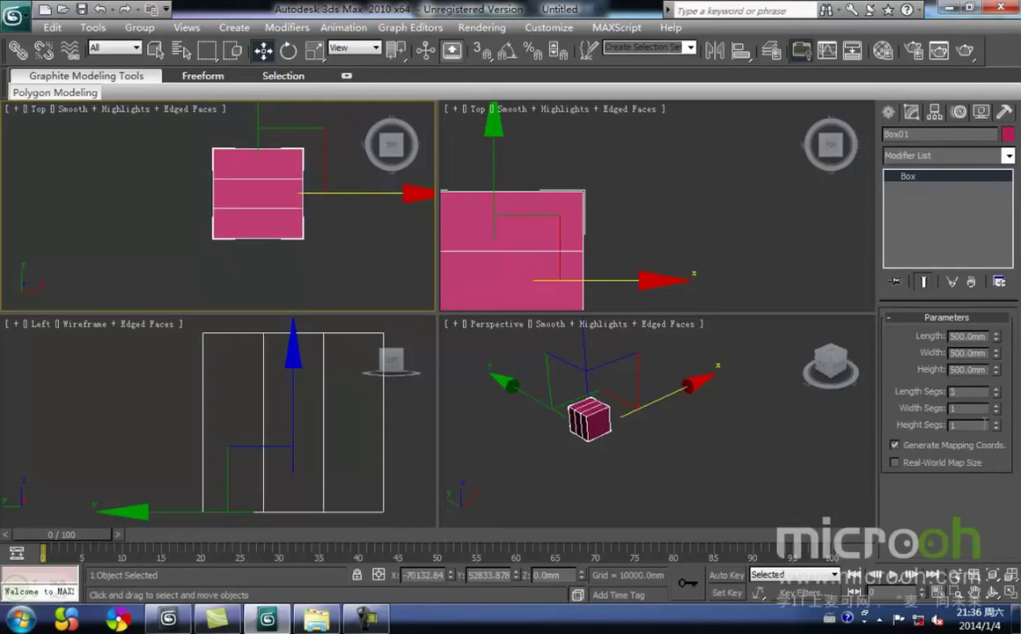
click(997, 407)
click(997, 408)
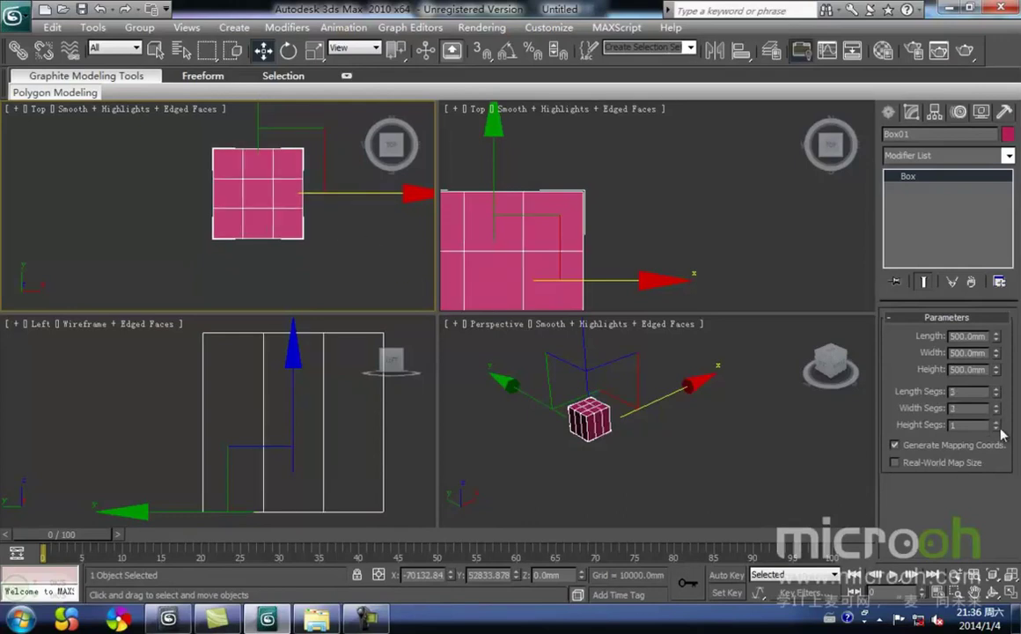
click(997, 424)
click(997, 424)
click(327, 263)
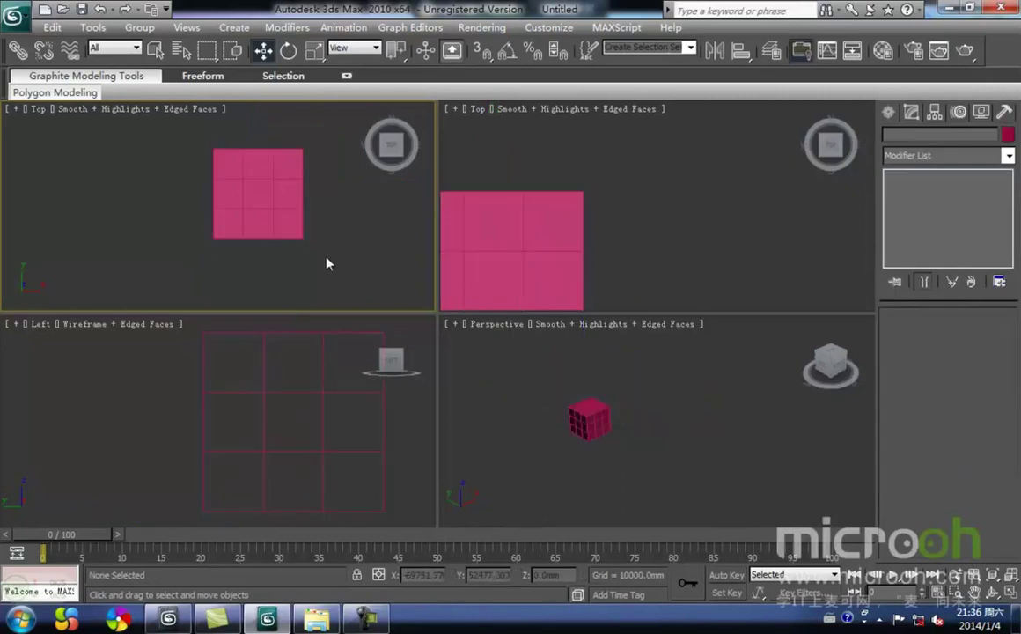
- Create a pointed cone to the left of the box with a base radius of about 118 mm and a height of about 325 mm
middle_drag(317, 264, 349, 271)
click(317, 228)
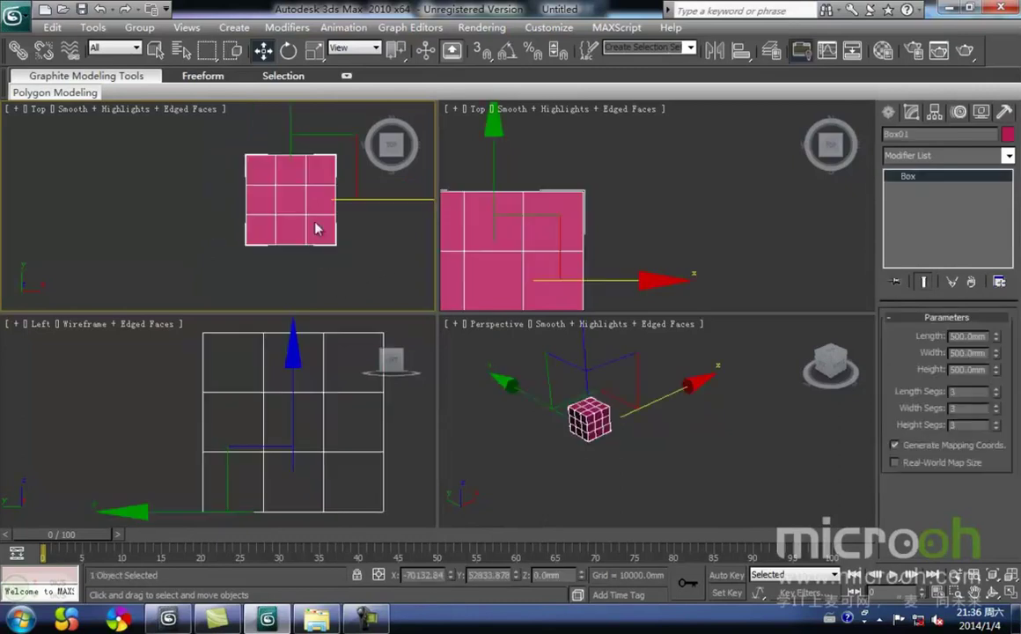
click(888, 112)
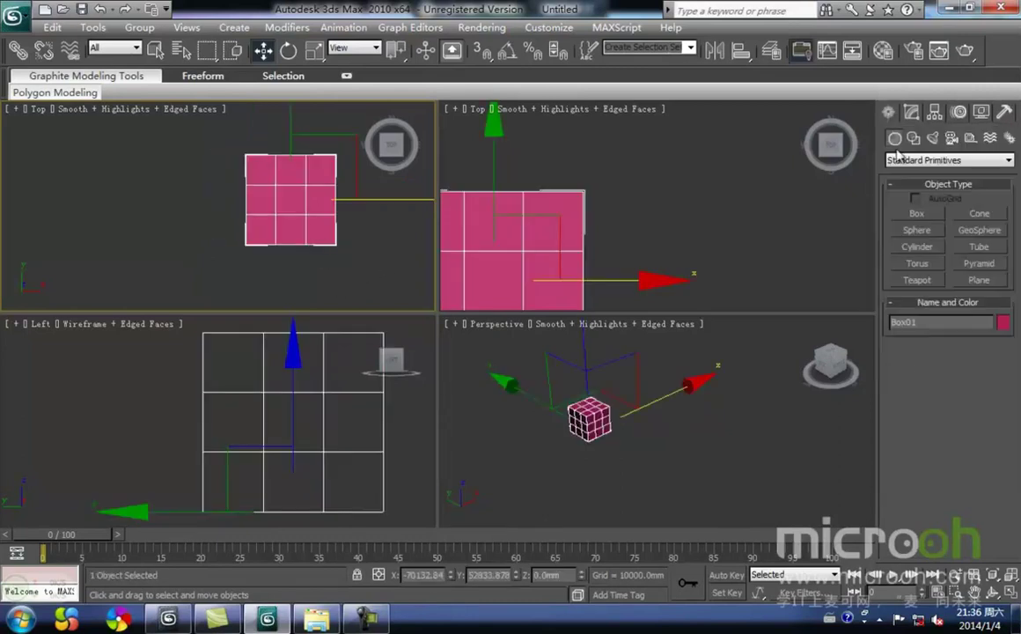
click(980, 215)
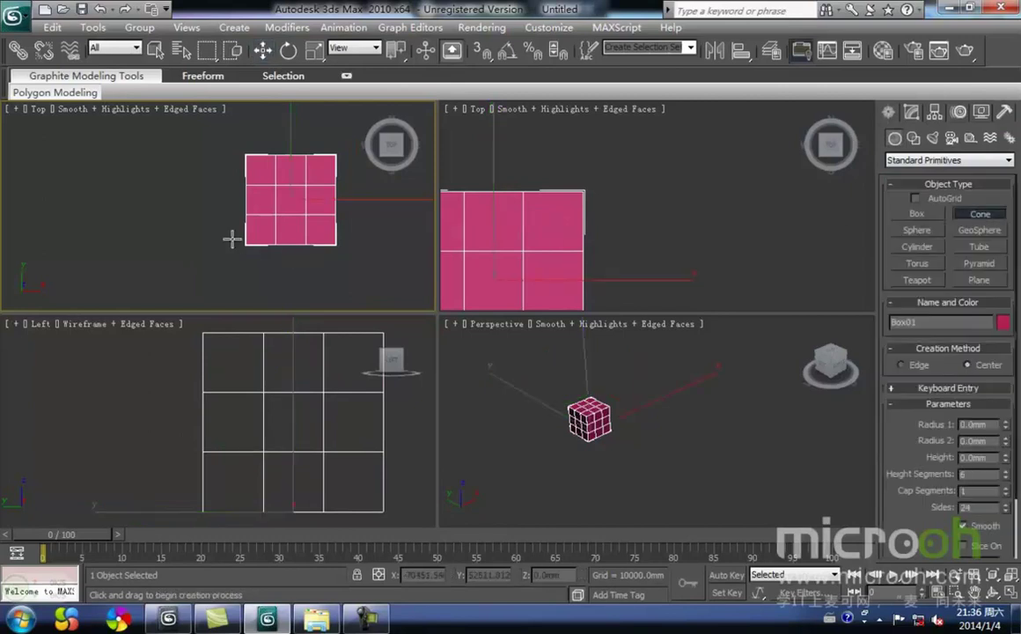
drag(171, 200, 177, 212)
click(173, 208)
right_click(167, 192)
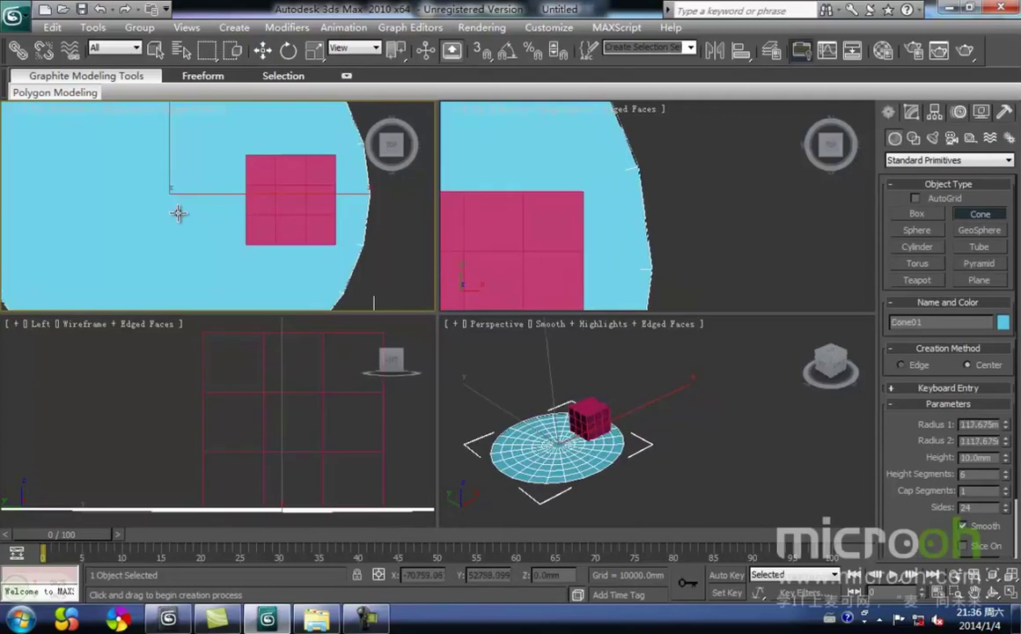
click(176, 156)
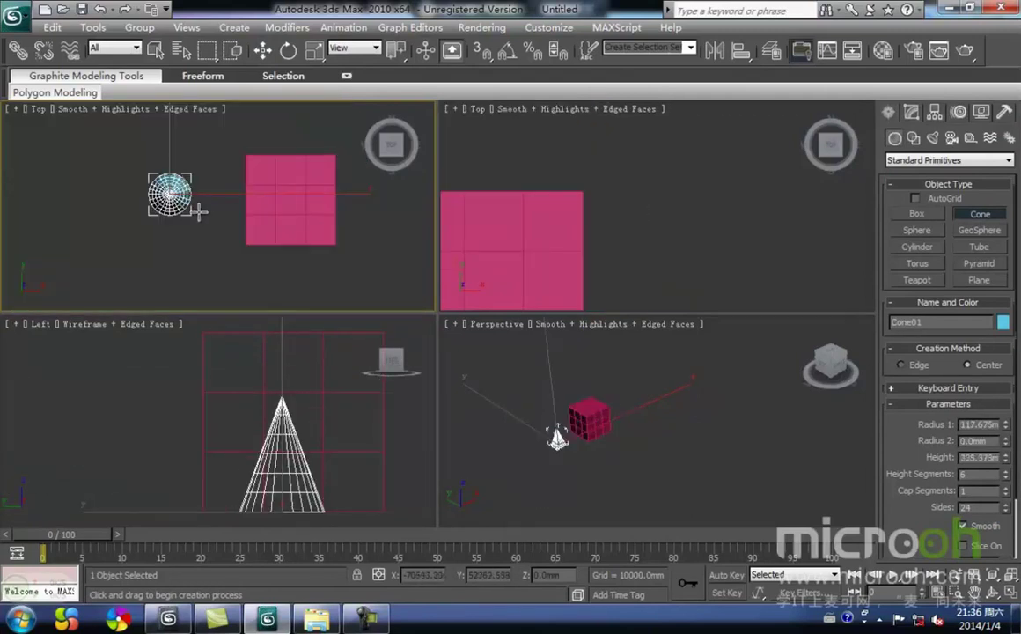
- Move the cone in the ground plane closer to the left side of the box
key(w)
scroll(174, 199, up, 3)
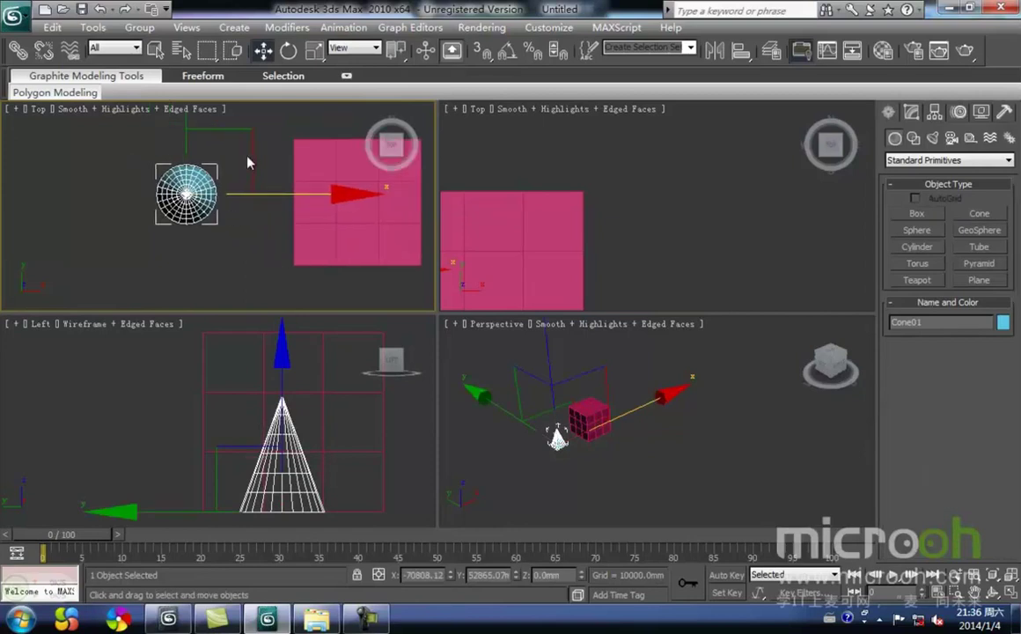
drag(252, 155, 307, 180)
middle_drag(281, 234, 244, 237)
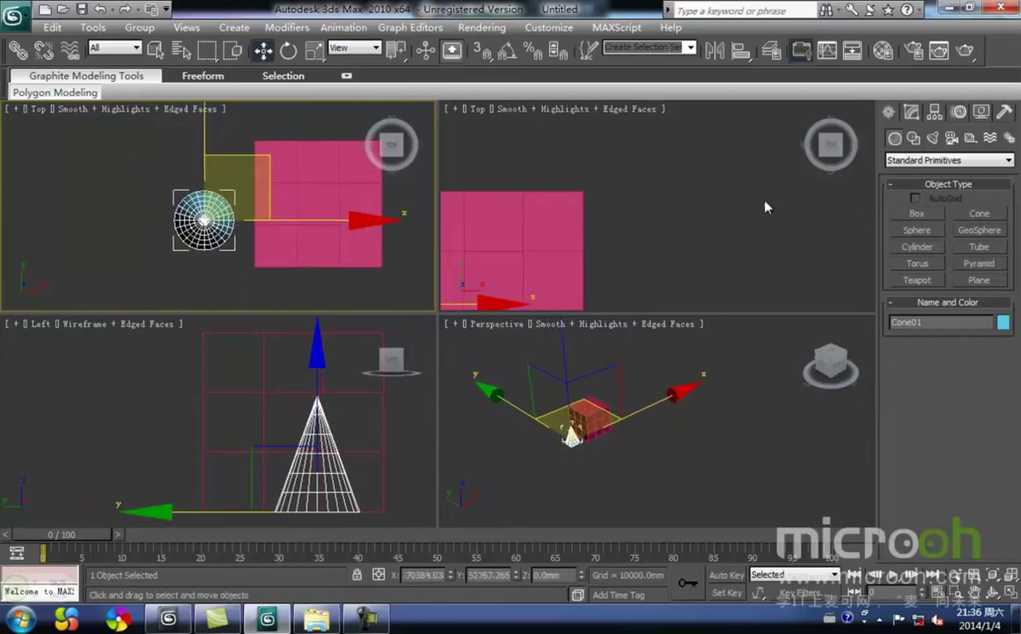
- Enlarge the cone to a Radius 1 of about 228 mm, a Radius 2 of 110 mm and a height of about 635 mm
click(911, 111)
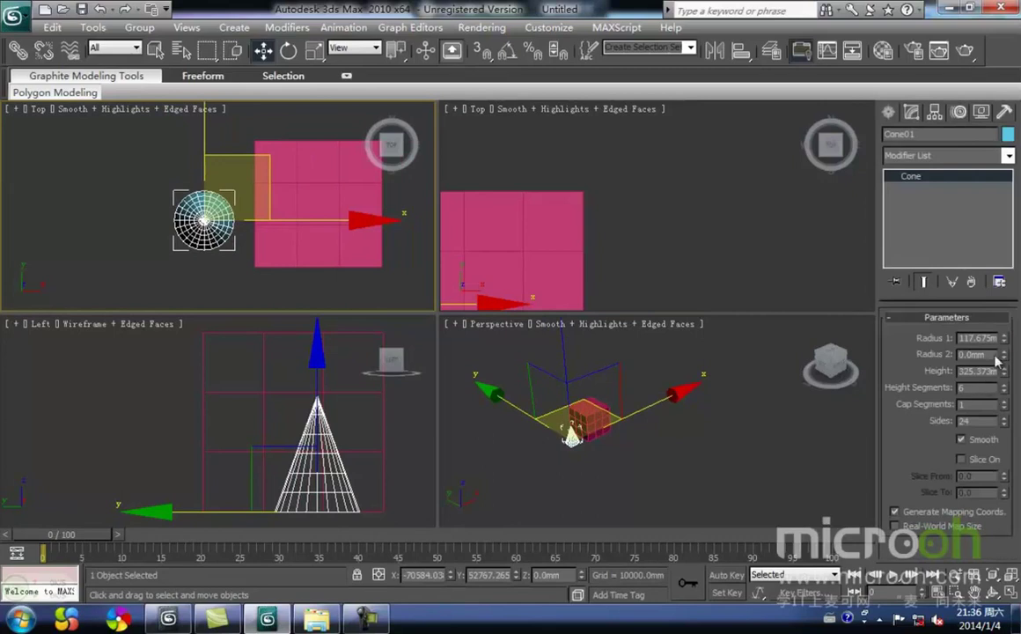
mouse_move(1005, 341)
mouse_down()
mouse_move(1008, 321)
mouse_move(1006, 359)
mouse_move(1006, 342)
mouse_up()
click(1004, 384)
click(1006, 389)
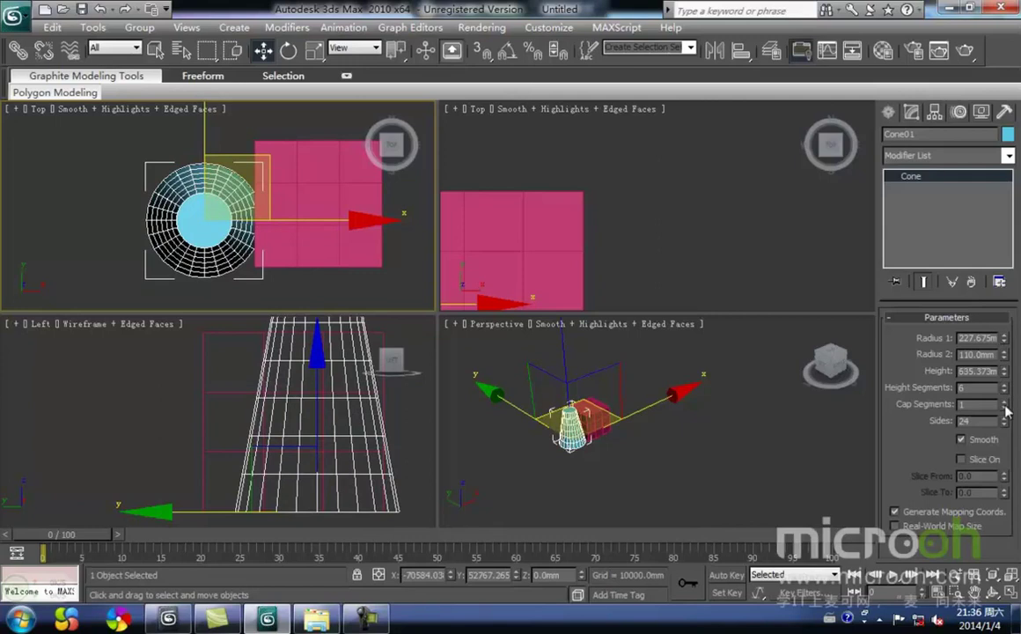
scroll(307, 257, down, 2)
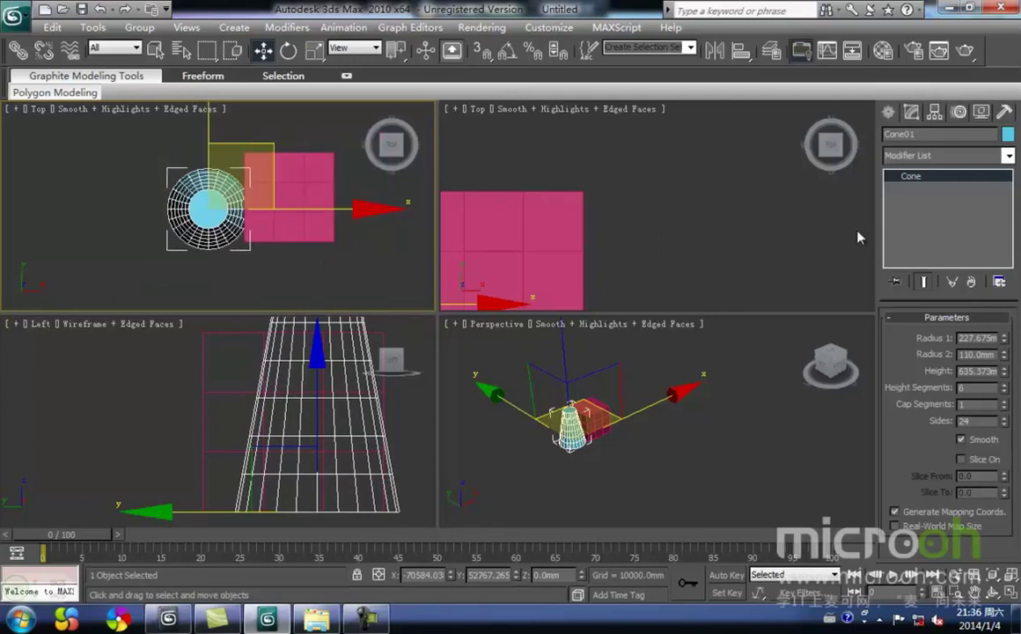
- Create a sphere with a radius of about 213 mm to the right of the box in the Top viewport
click(889, 113)
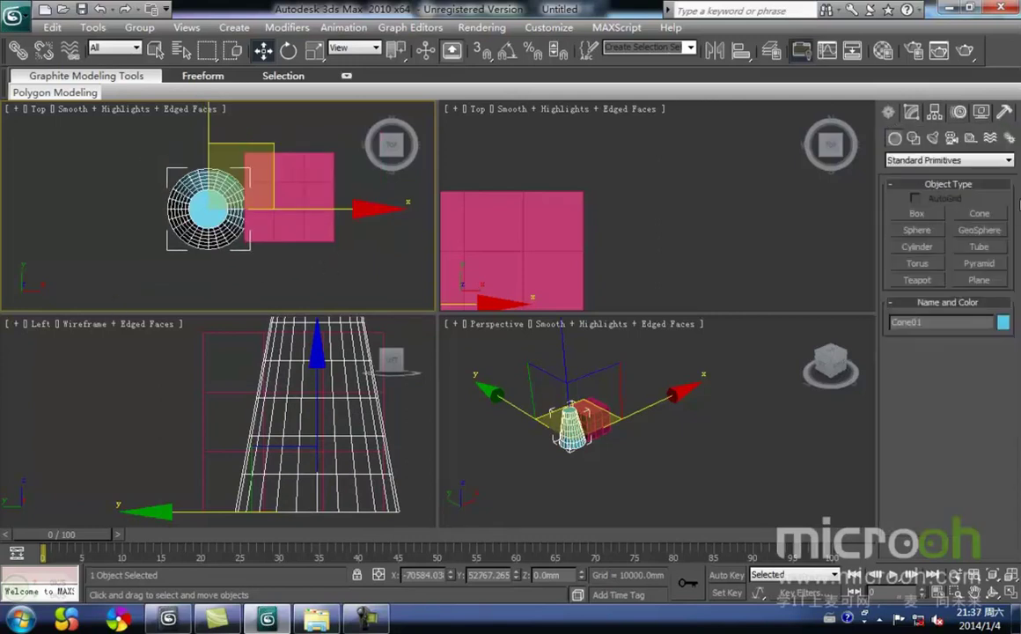
click(917, 232)
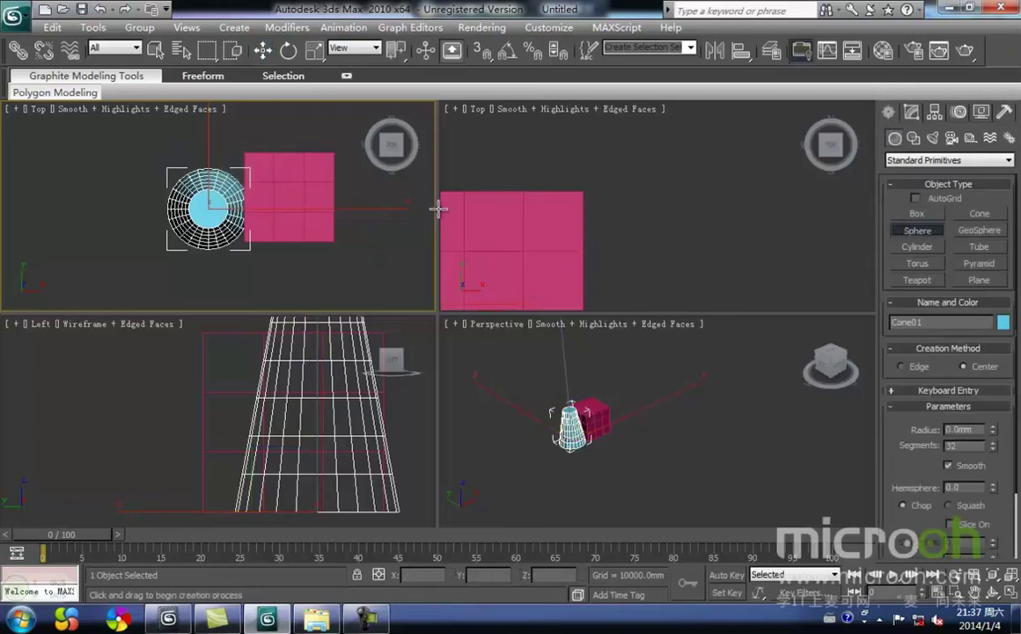
middle_drag(364, 241, 290, 215)
drag(289, 213, 326, 256)
key(w)
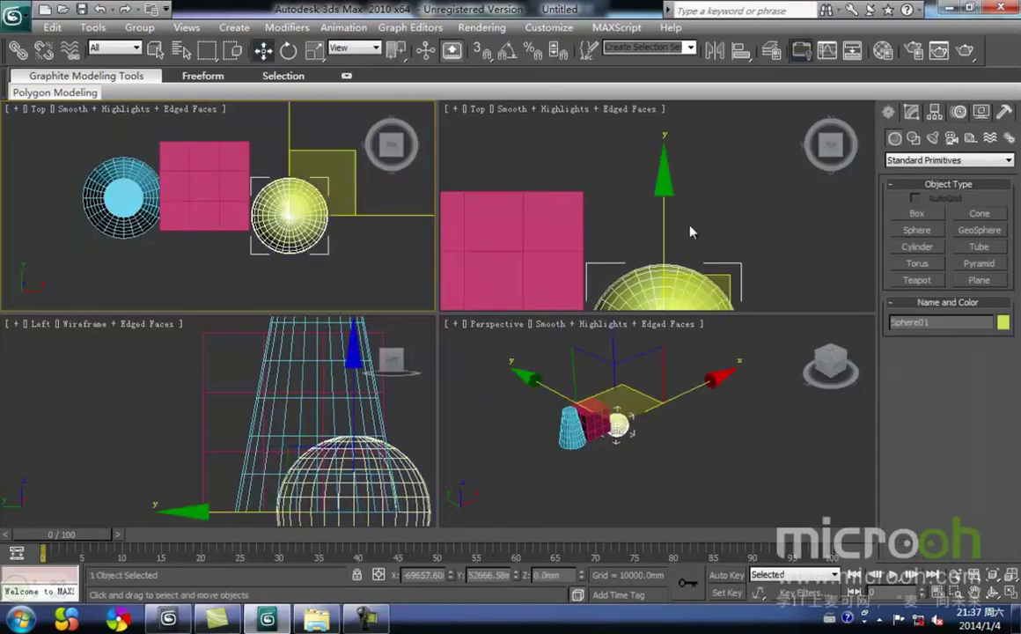
- Reduce the sphere's radius to about 183 mm
click(912, 112)
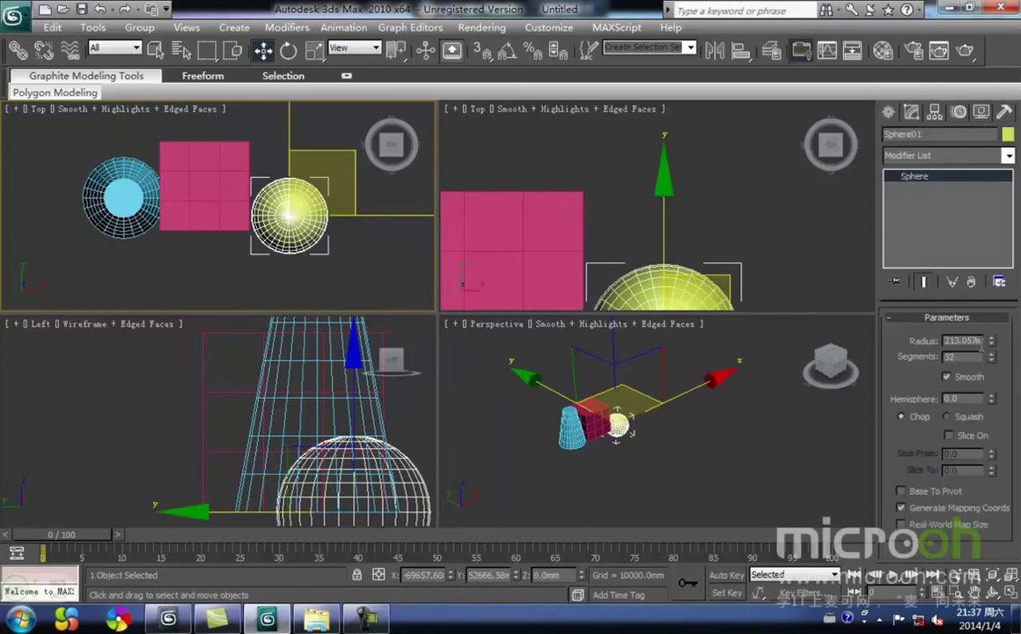
mouse_move(994, 343)
mouse_down()
mouse_move(993, 308)
mouse_move(992, 344)
mouse_up()
middle_drag(368, 253, 376, 243)
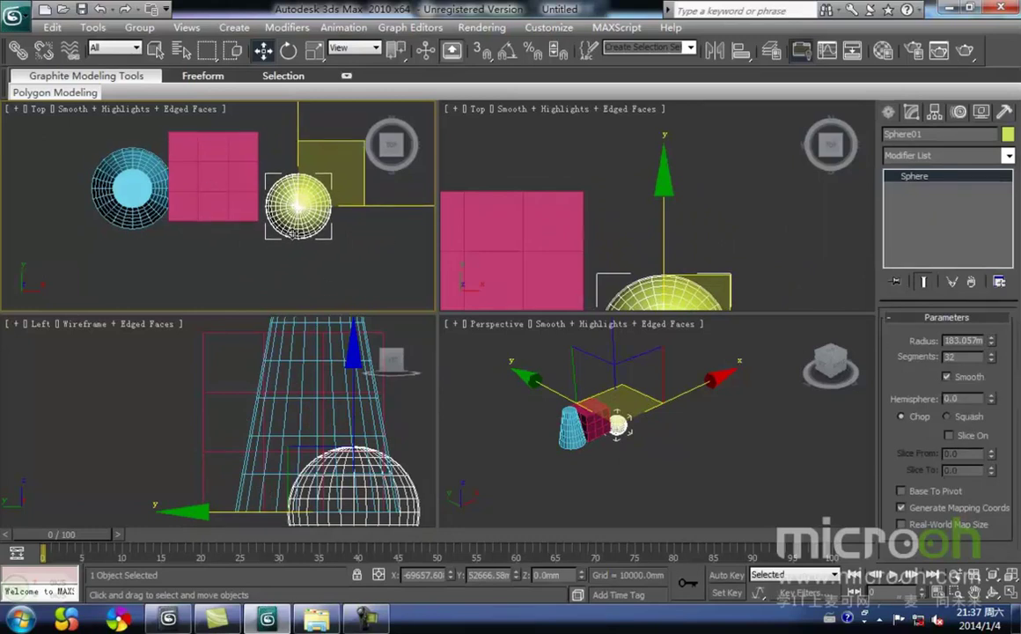
- Turn the sphere's Smooth option off, inspect its shading close up, and turn the option back on
middle_drag(255, 222, 267, 220)
scroll(348, 255, up, 8)
middle_drag(349, 257, 245, 228)
mouse_move(311, 229)
middle_down()
mouse_move(330, 217)
mouse_move(317, 231)
middle_up()
scroll(335, 209, up, 2)
scroll(347, 244, down, 2)
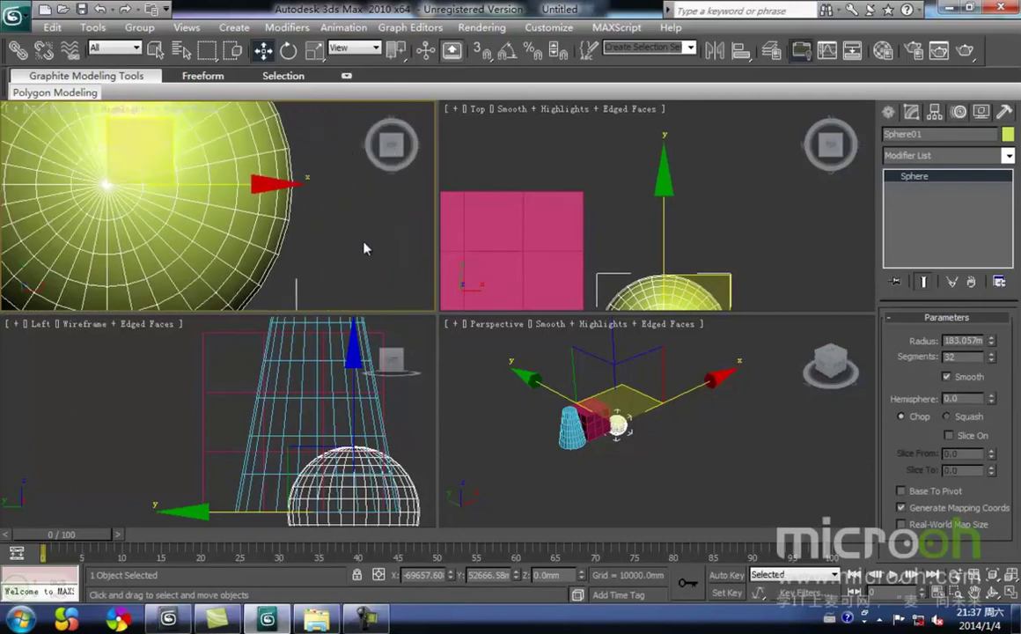
click(946, 378)
middle_drag(303, 235, 389, 276)
scroll(363, 256, down, 2)
scroll(336, 227, up, 2)
middle_drag(336, 225, 328, 247)
click(948, 377)
- Create a GeoSphere slightly smaller than the sphere, to its right in the Top viewport
click(888, 114)
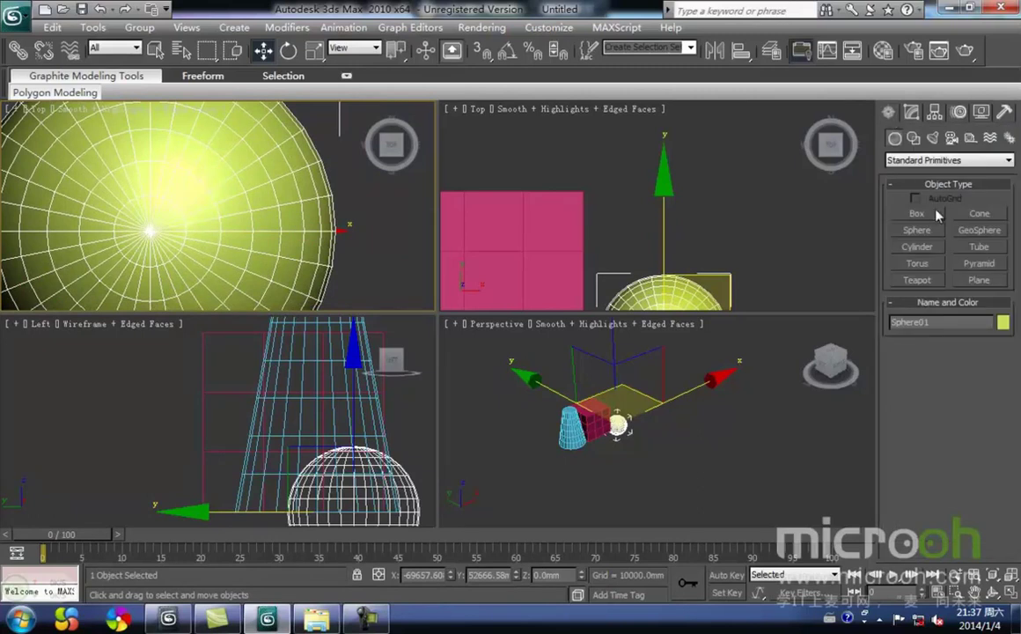
click(984, 233)
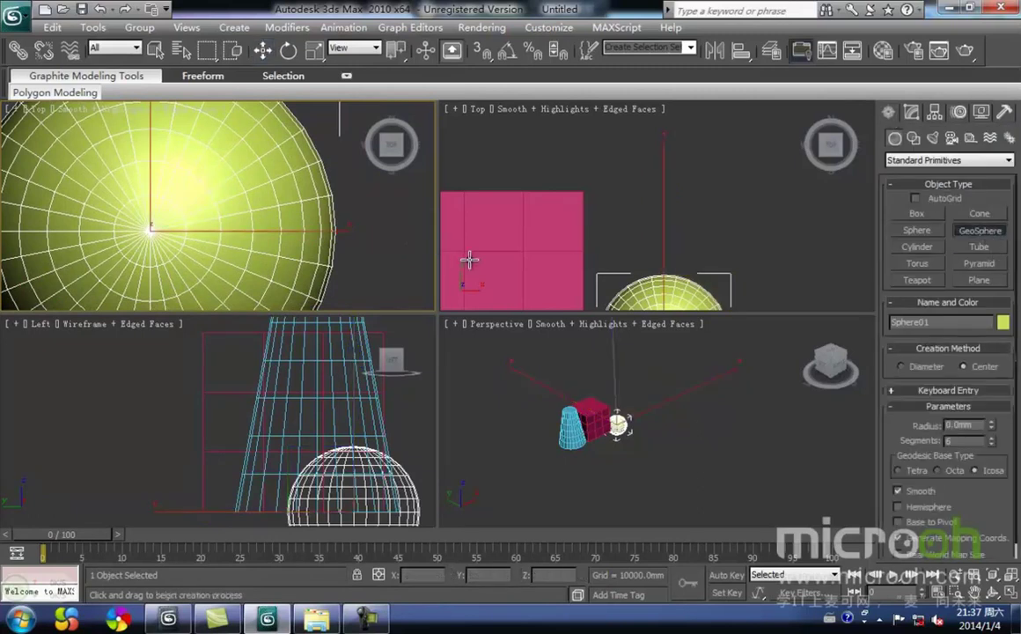
middle_drag(377, 216, 274, 170)
scroll(280, 232, down, 1)
scroll(286, 205, down, 1)
drag(302, 183, 322, 262)
key(w)
- Compare the GeoSphere's mesh with the standard sphere's mesh up close
scroll(317, 248, up, 3)
scroll(304, 242, down, 3)
scroll(281, 228, up, 3)
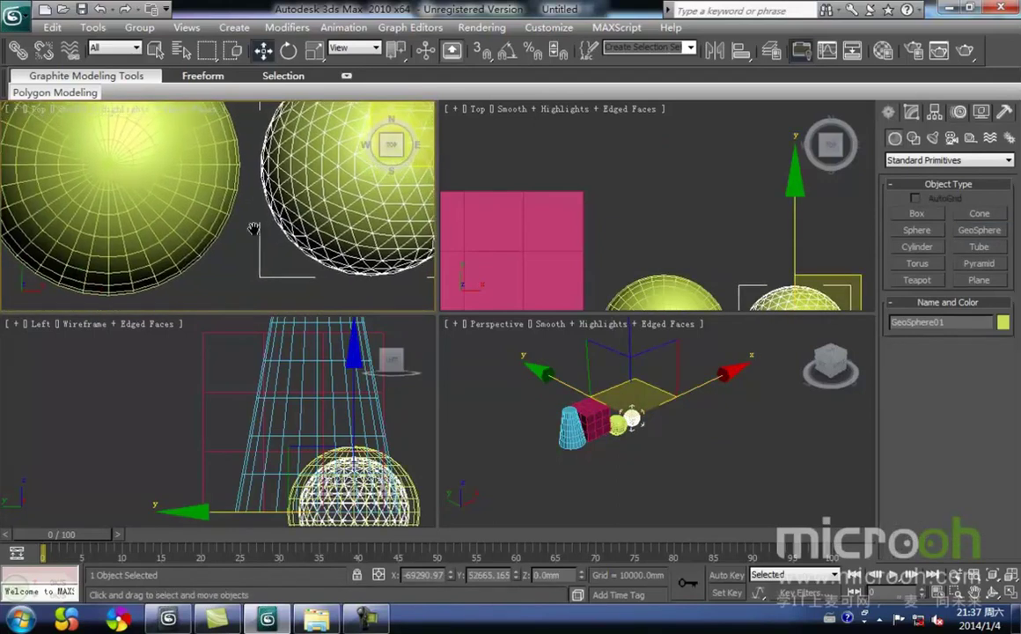
scroll(243, 264, down, 3)
middle_drag(242, 264, 262, 236)
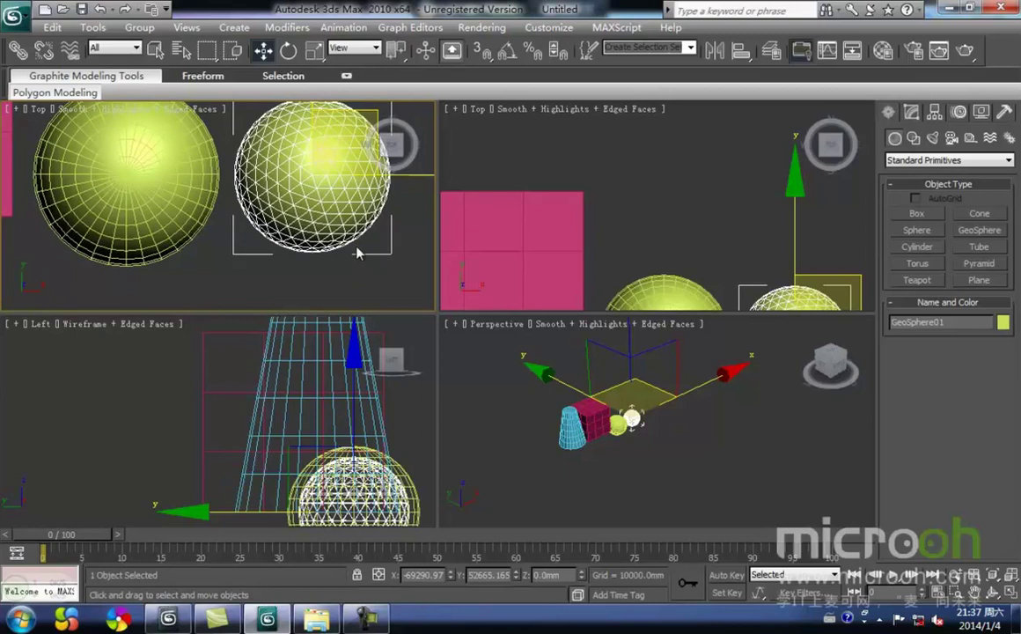
middle_drag(360, 258, 317, 280)
scroll(349, 257, up, 2)
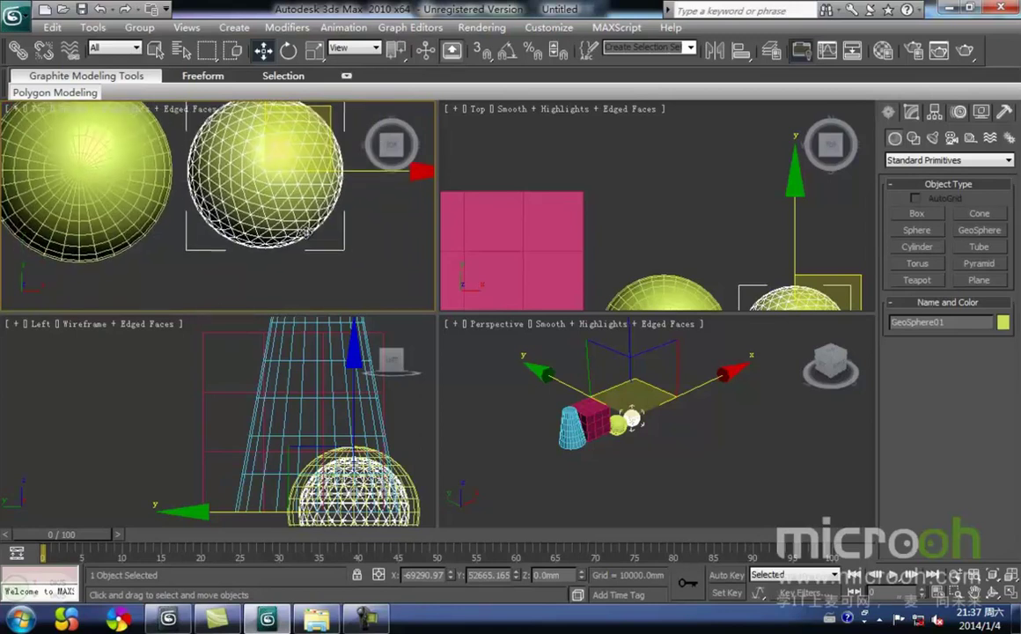
scroll(334, 259, up, 2)
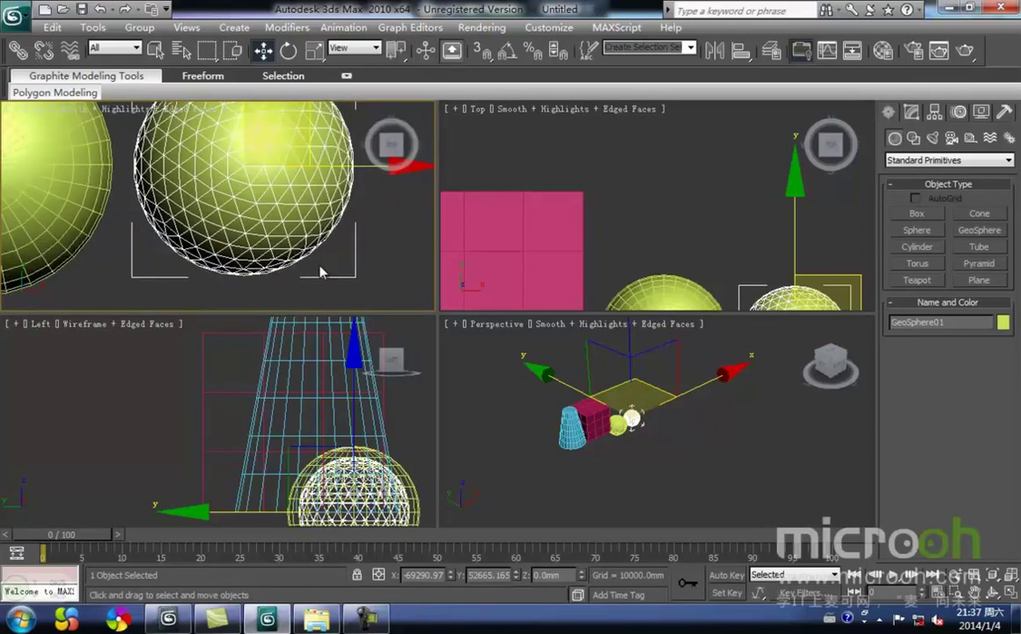
scroll(247, 199, up, 2)
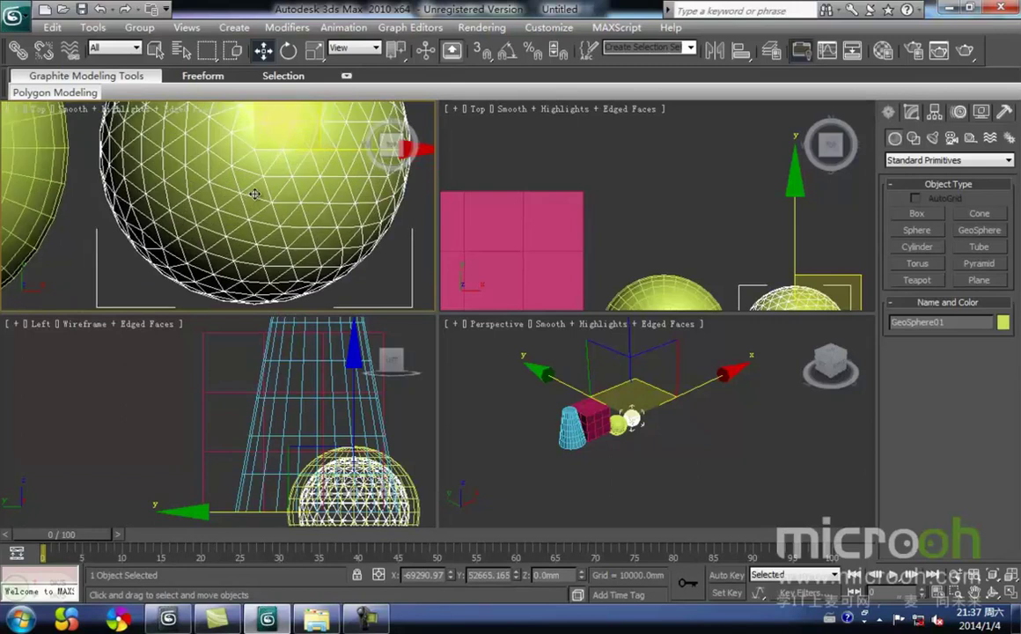
scroll(258, 204, down, 4)
- Increase the GeoSphere's radius to about 164 mm
click(304, 258)
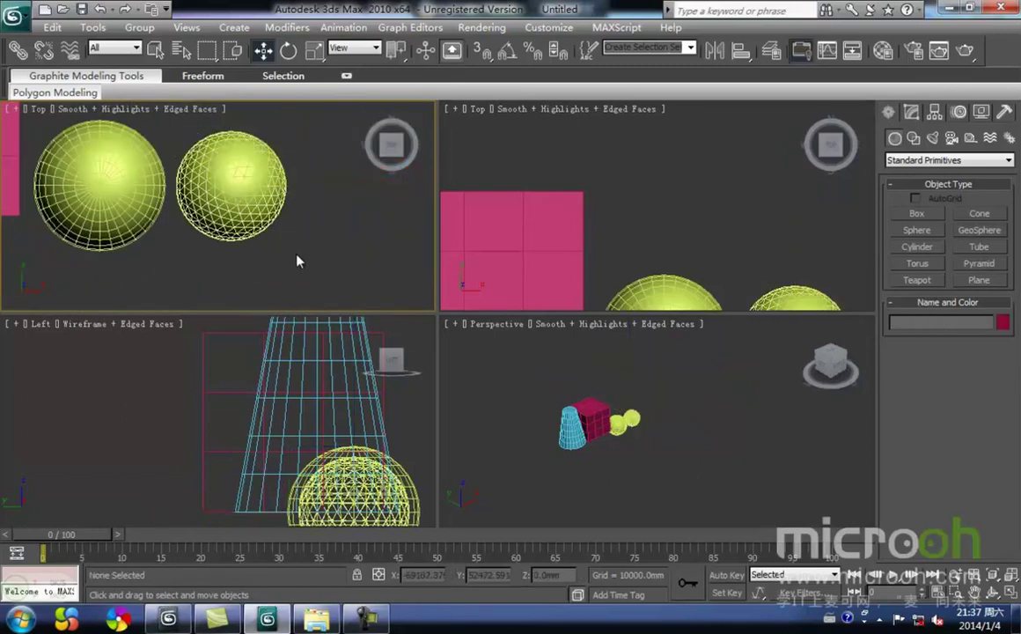
middle_drag(301, 260, 319, 248)
click(264, 181)
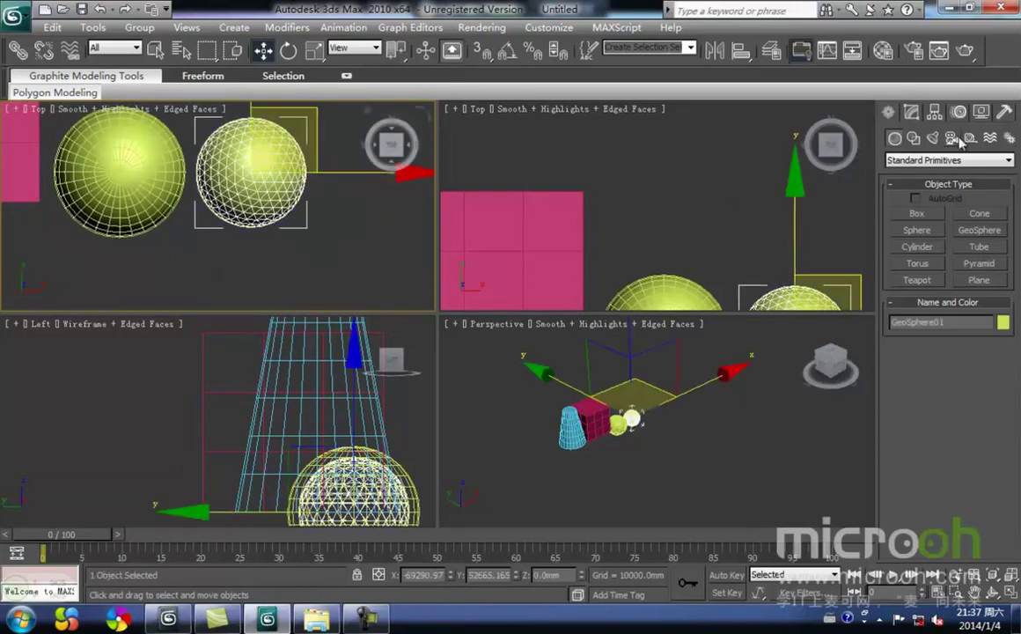
click(911, 112)
mouse_move(992, 339)
mouse_down()
mouse_move(988, 324)
mouse_move(988, 334)
mouse_up()
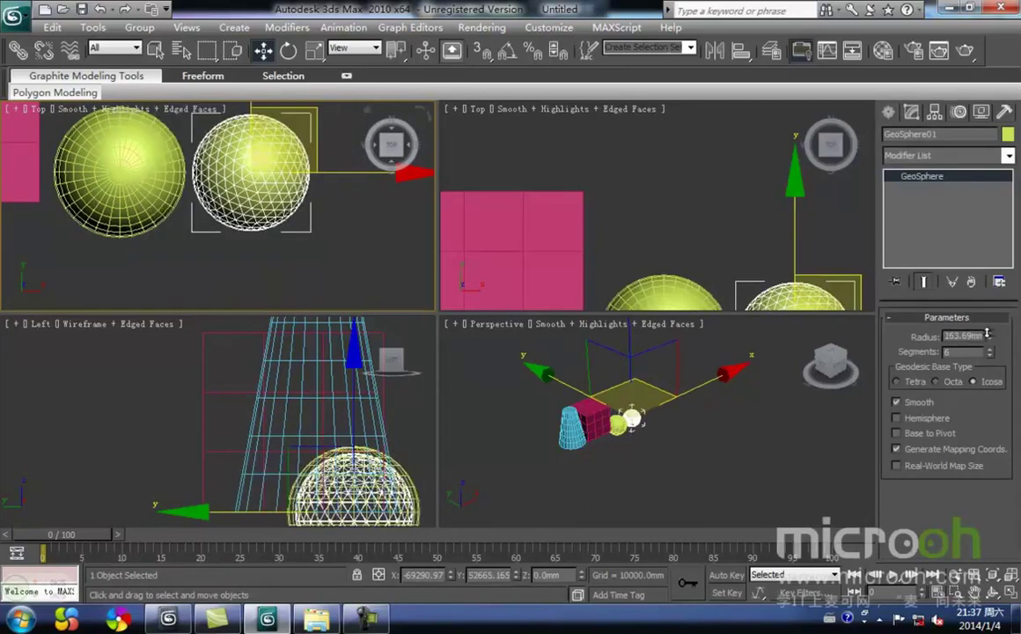
- Create a cylinder below the box in the Top viewport, about 172 mm in radius and 586 mm high, and keep it selected
middle_drag(376, 255, 394, 246)
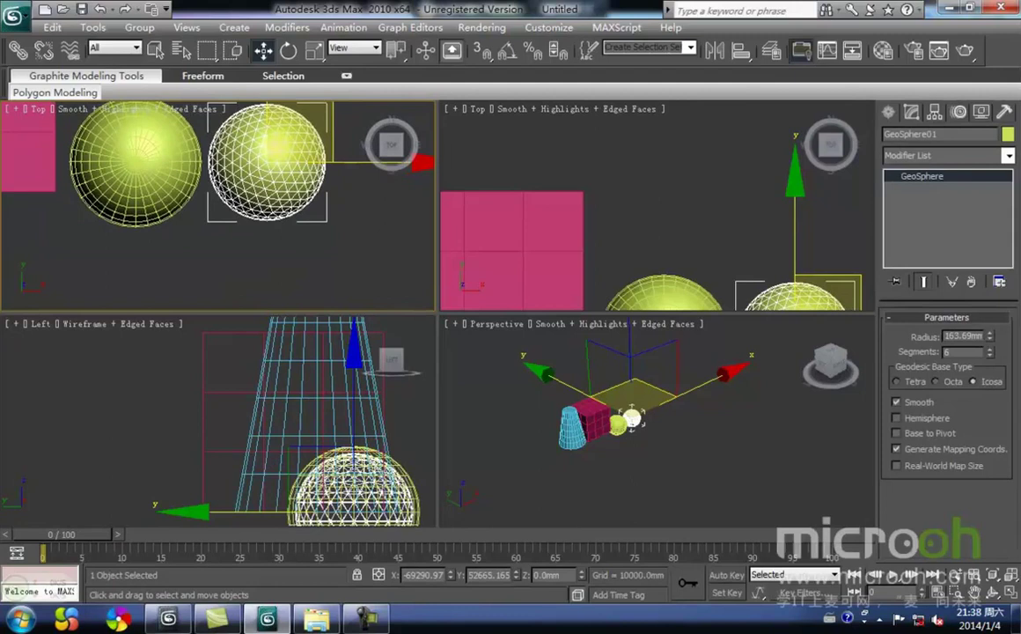
click(888, 113)
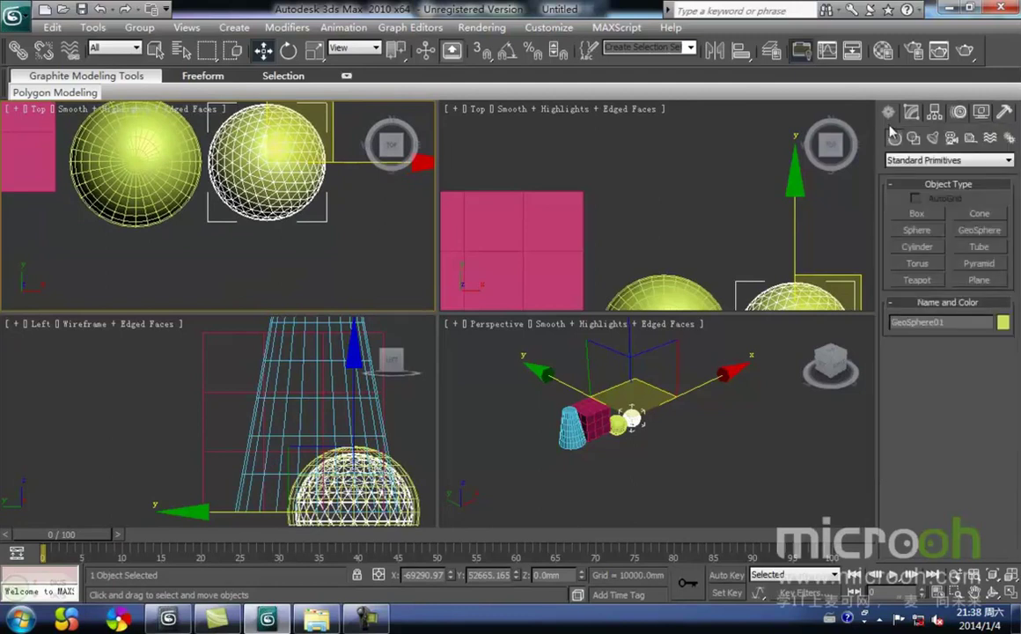
click(916, 246)
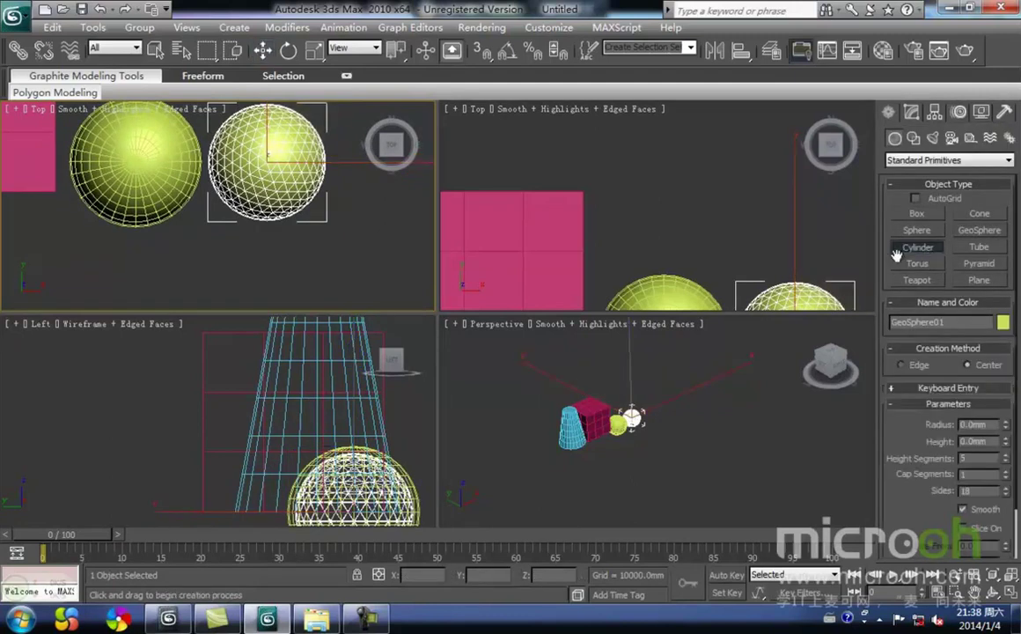
scroll(317, 253, down, 5)
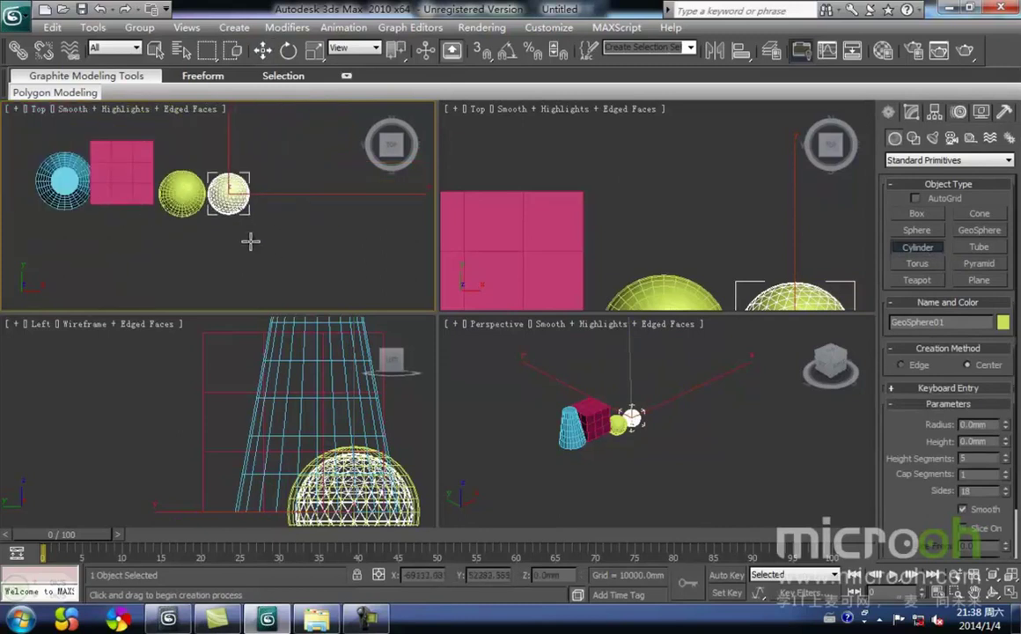
drag(240, 214, 255, 231)
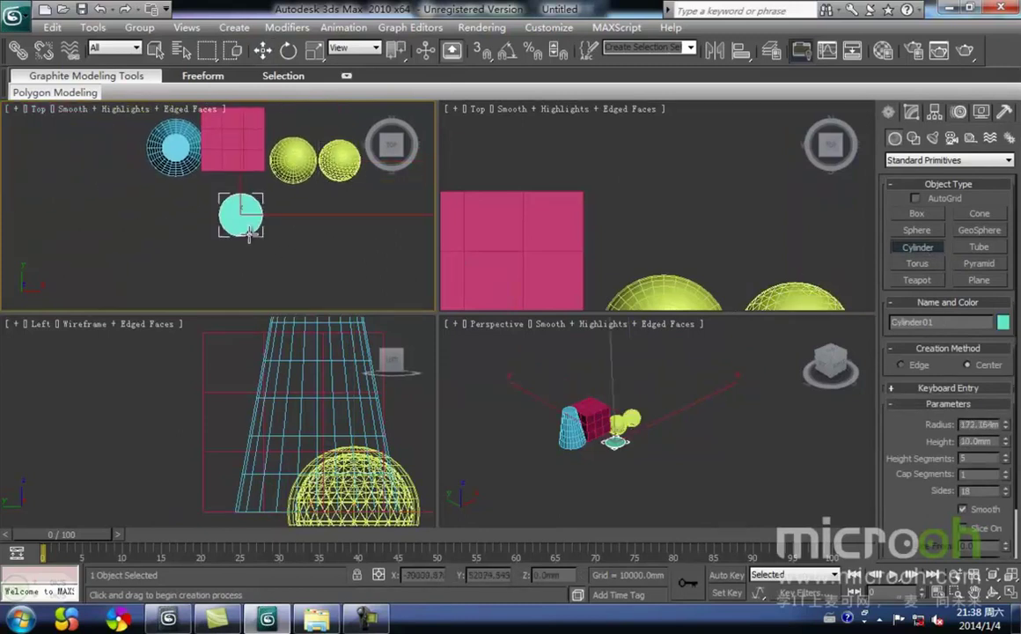
click(244, 159)
key(w)
middle_drag(297, 220, 292, 234)
click(273, 257)
drag(259, 267, 226, 227)
- Set the cylinder's radius to about 182 mm, its height to about 1106 mm and its height segments to 4
click(911, 112)
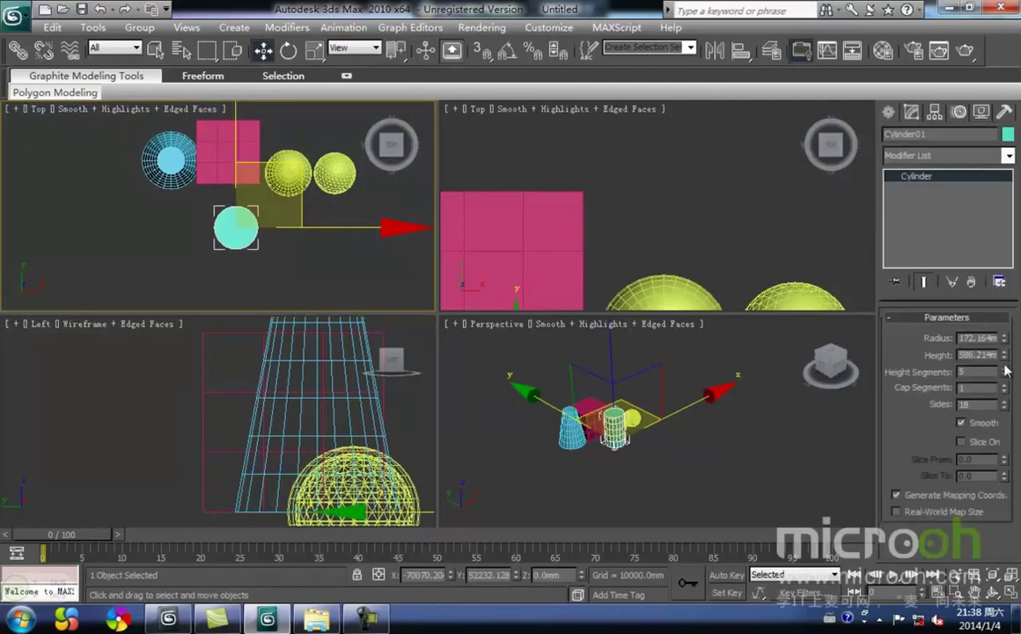
drag(1006, 340, 994, 308)
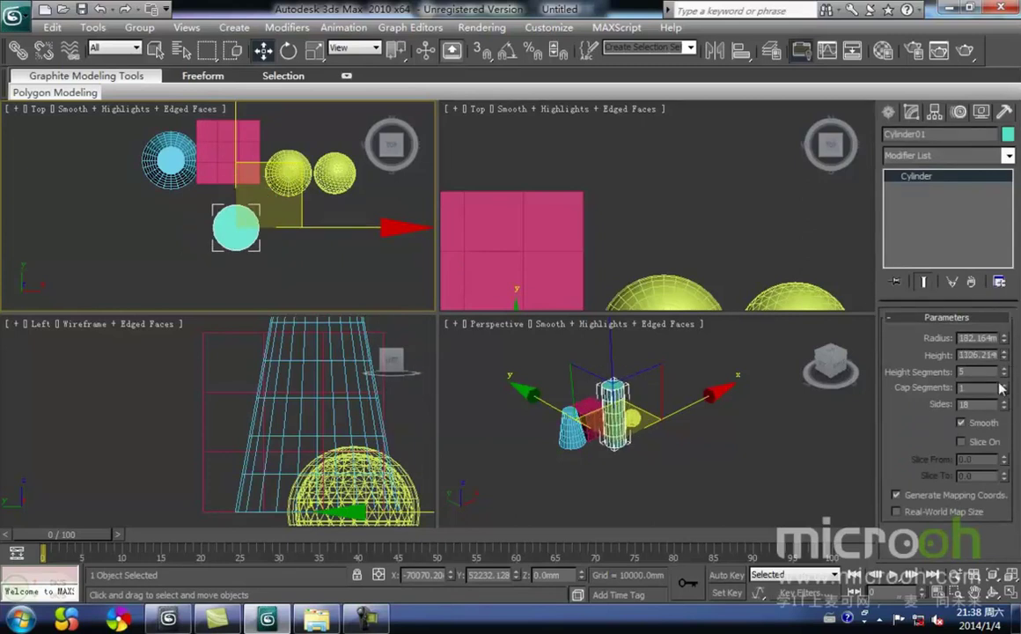
drag(1006, 374, 1009, 378)
mouse_move(333, 264)
middle_down()
mouse_move(342, 249)
mouse_move(318, 268)
middle_up()
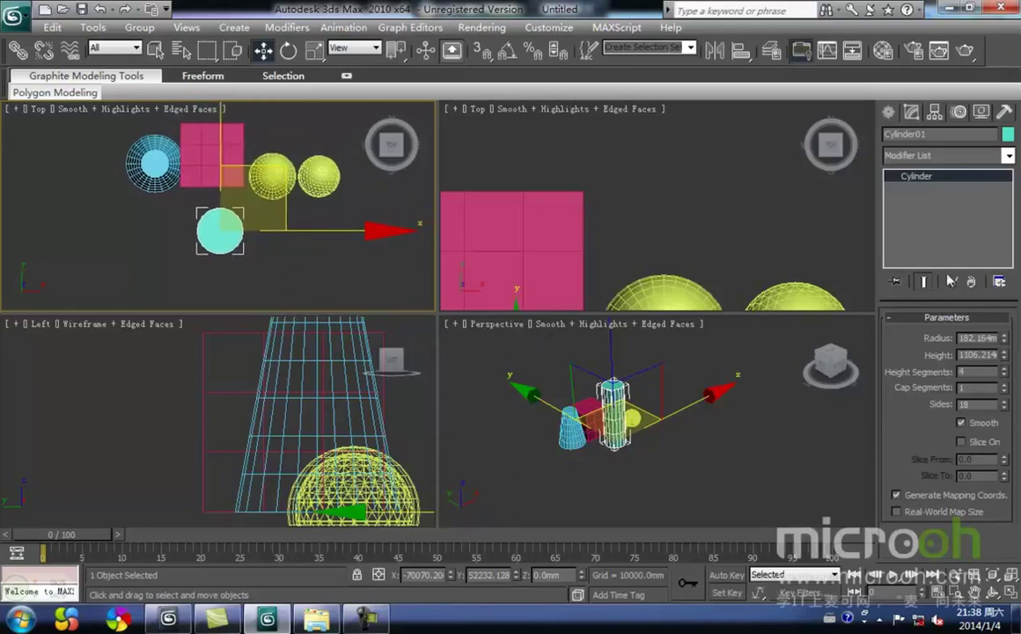
- Toggle the cylinder's Smooth option off and back on, and view all the primitives in the second Top viewport and the Left viewport
click(960, 423)
click(961, 424)
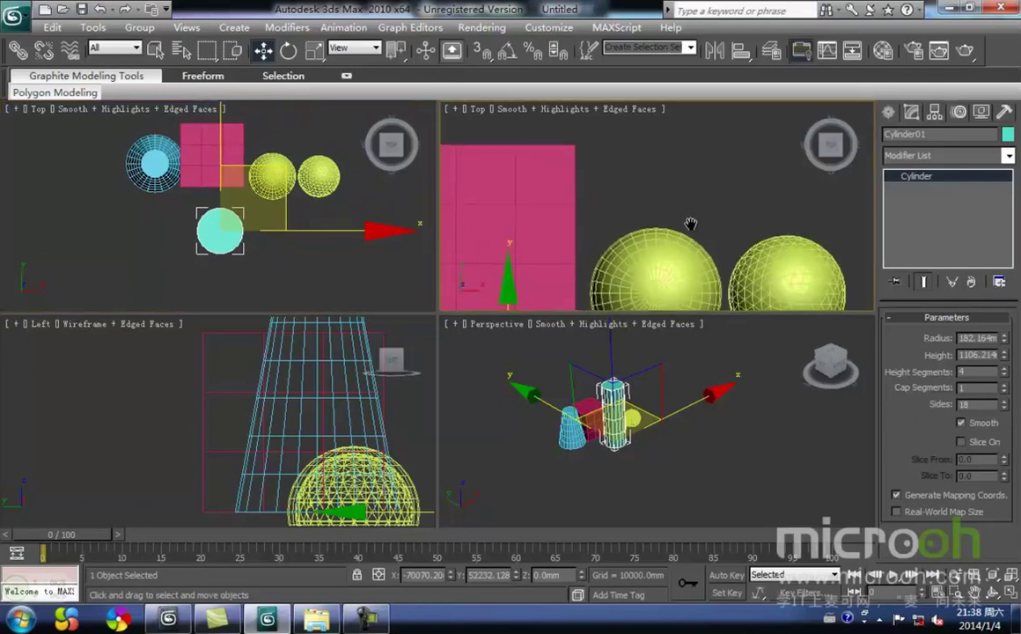
scroll(695, 252, down, 5)
scroll(674, 228, up, 2)
middle_drag(674, 210, 696, 204)
scroll(696, 204, down, 2)
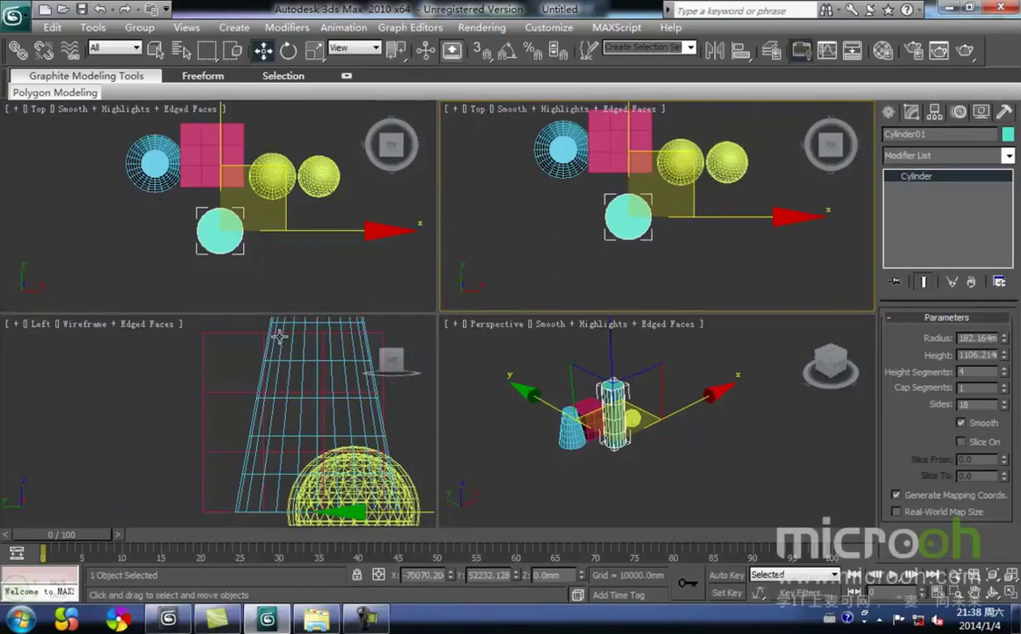
scroll(273, 387, down, 5)
scroll(310, 422, up, 2)
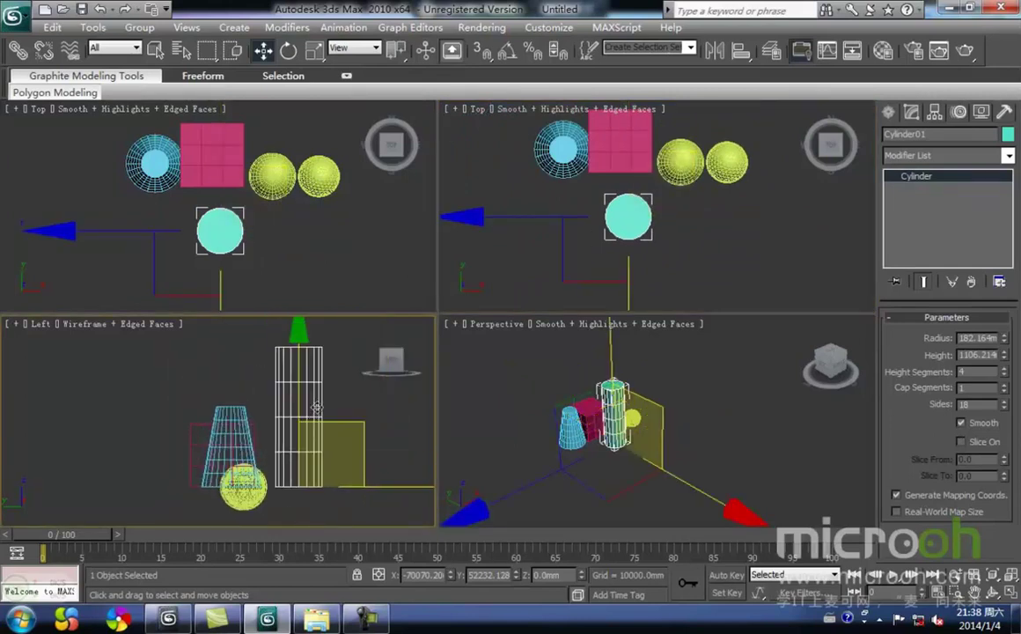
- Create a tube to the right of the cylinder in the Top viewport, with radii of about 184 and 136 mm and a height of about 681 mm
click(887, 114)
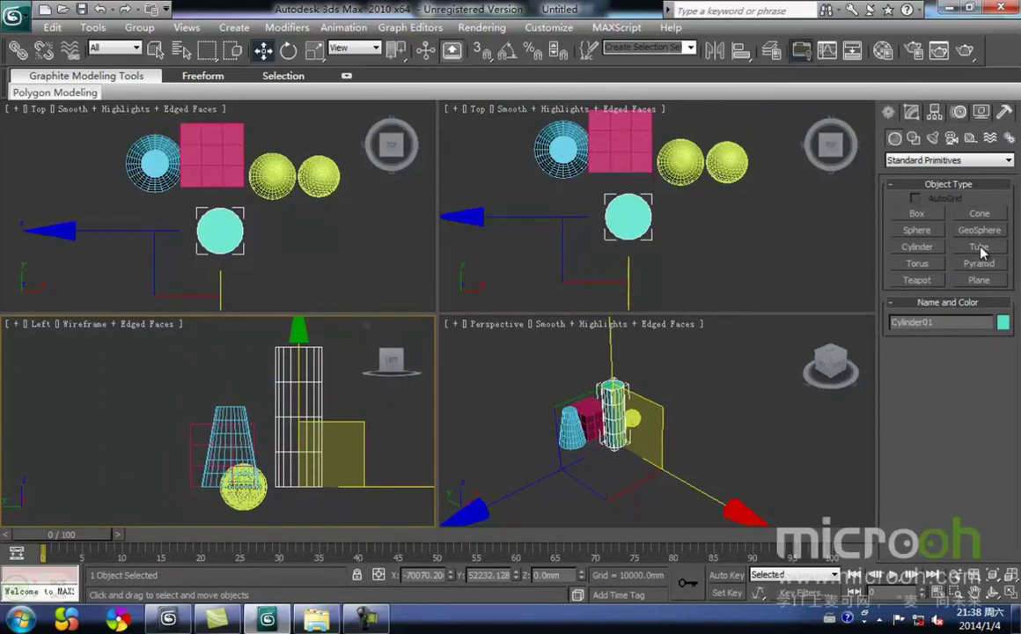
click(978, 247)
middle_drag(349, 240, 299, 201)
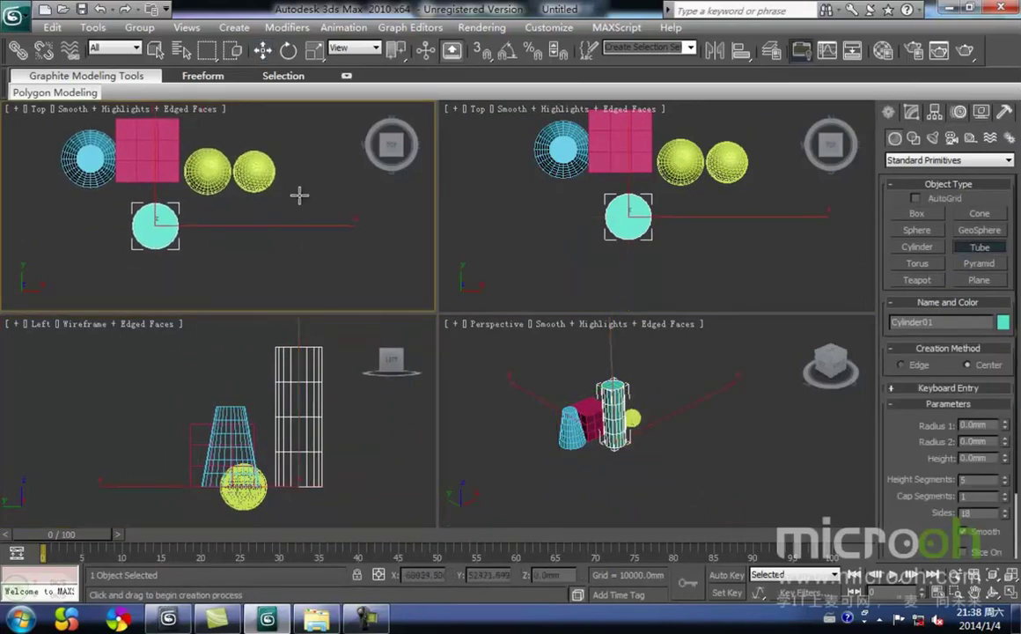
mouse_move(264, 238)
mouse_down()
mouse_move(277, 258)
mouse_move(269, 252)
mouse_up()
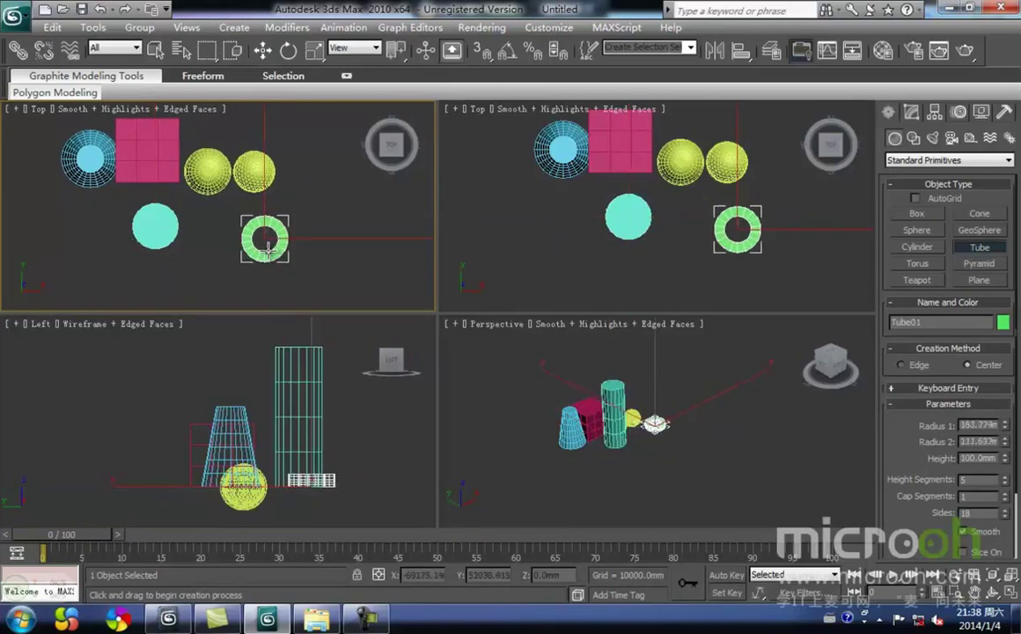
click(268, 249)
click(266, 171)
key(w)
- Select the tube and move it closer to the cylinder, slightly further down in the Top viewport
middle_drag(286, 264, 248, 264)
drag(287, 272, 215, 247)
click(217, 247)
scroll(274, 210, down, 2)
drag(275, 208, 240, 231)
scroll(309, 220, up, 1)
middle_drag(199, 274, 283, 250)
scroll(306, 244, up, 1)
scroll(288, 251, down, 1)
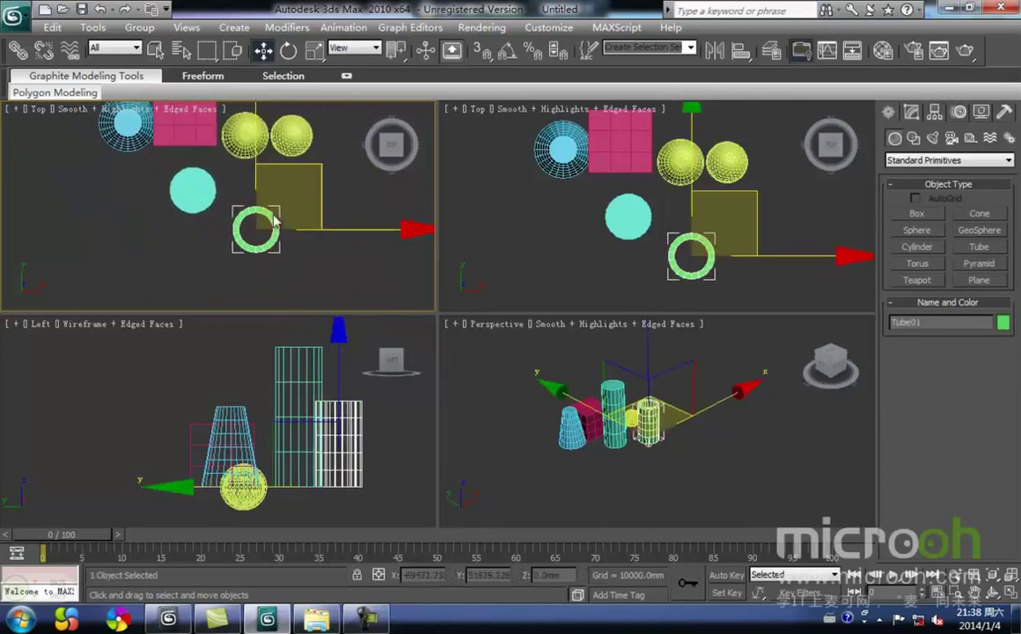
- Set the tube's Radius 1 to about 194 mm, Radius 2 to about 156 mm and height to about 1311 mm
click(912, 112)
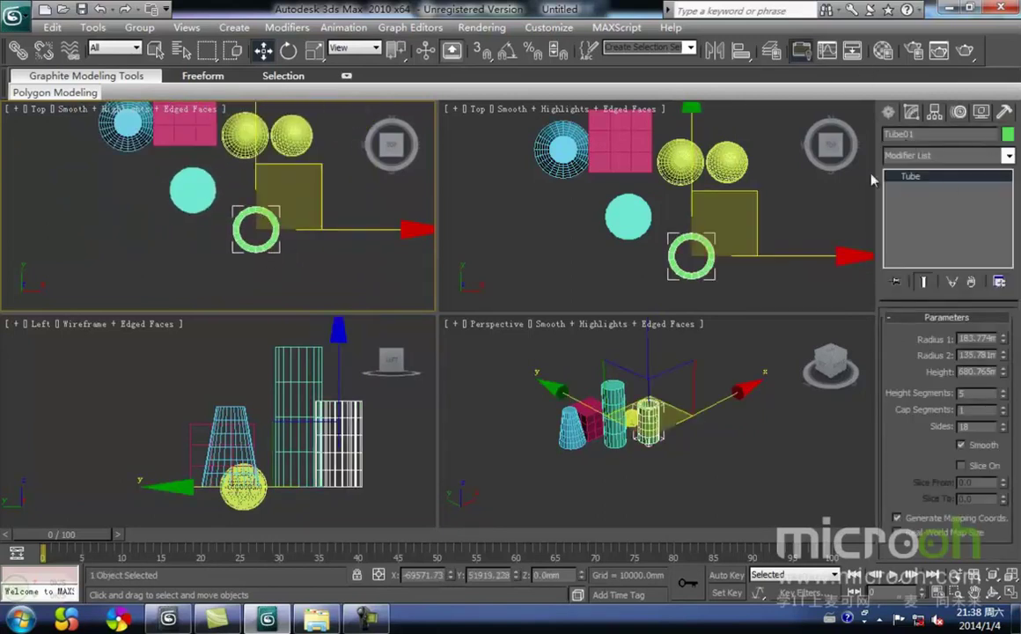
mouse_move(1004, 338)
mouse_down()
mouse_move(1004, 312)
mouse_move(1004, 352)
mouse_move(1004, 336)
mouse_up()
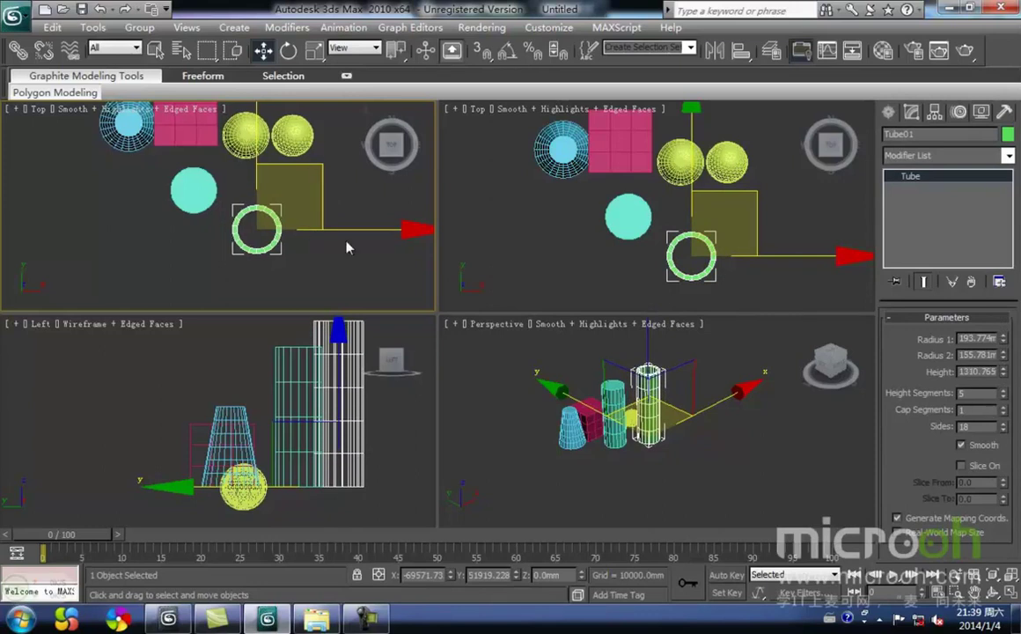
- Create a torus to the left of the tube in the Top viewport, with Radius 1 about 97 mm and Radius 2 about 11 mm
click(888, 113)
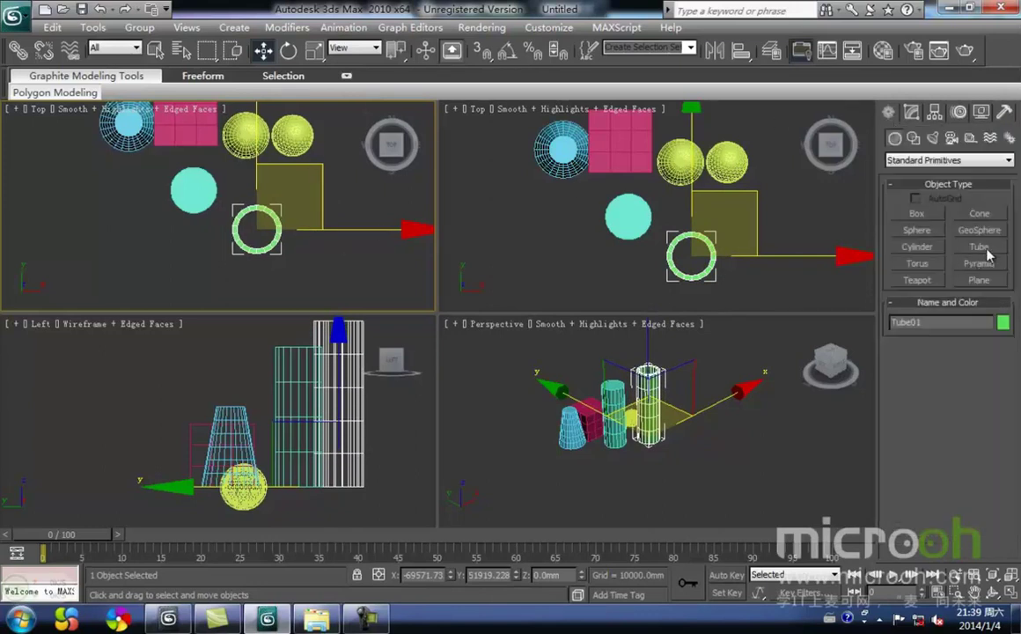
click(924, 264)
middle_drag(278, 218, 372, 207)
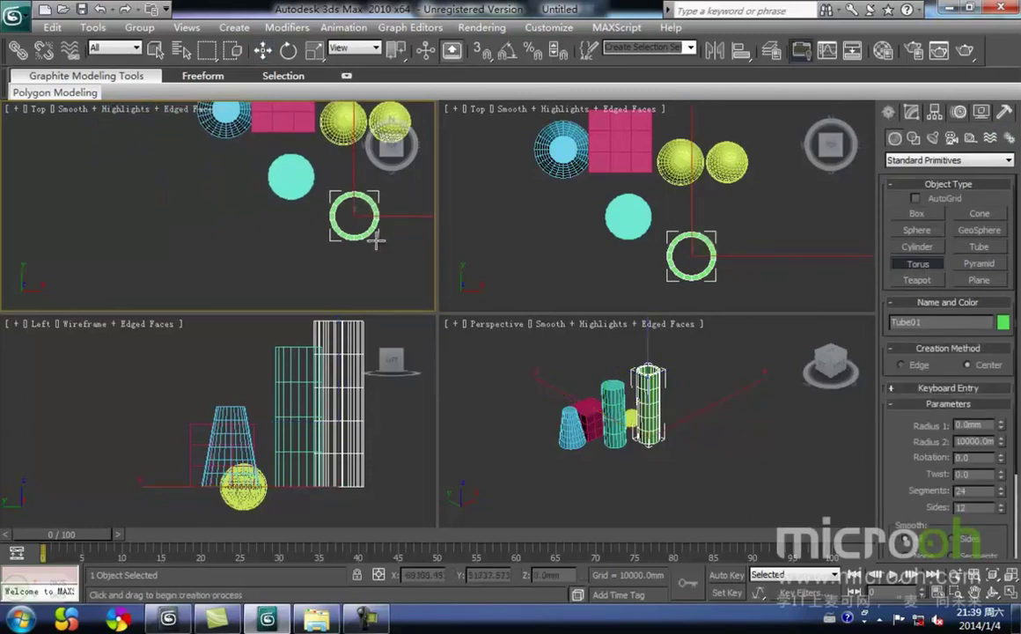
click(197, 223)
drag(198, 218, 202, 230)
click(201, 227)
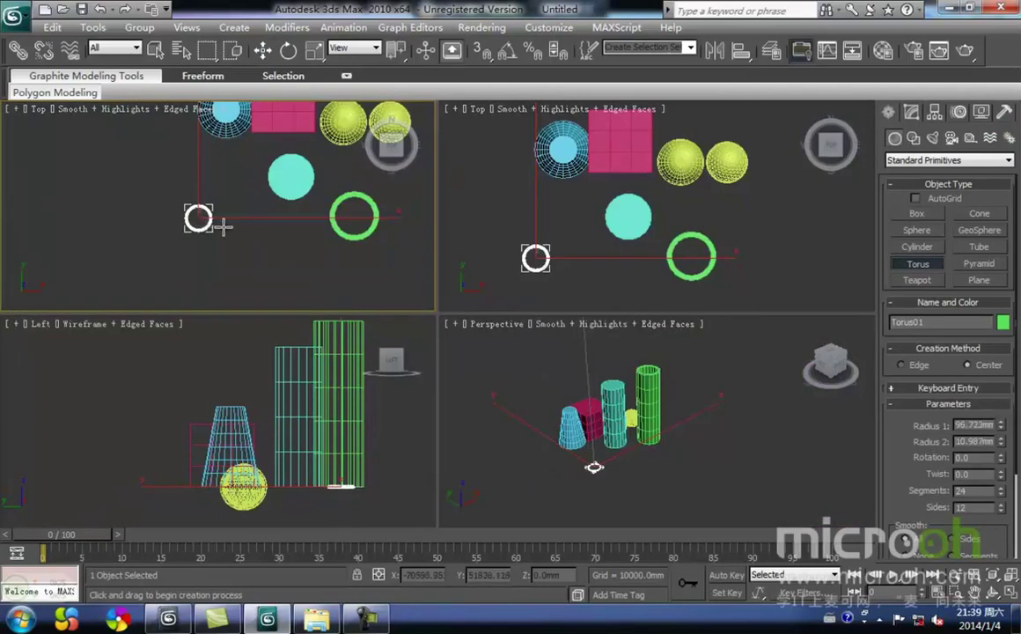
scroll(195, 228, up, 3)
scroll(201, 226, up, 3)
scroll(211, 223, down, 2)
key(w)
click(276, 261)
key(ctrl+z)
- Set the torus's Radius 1 to about 197 mm and Radius 2 to about 31 mm
click(911, 111)
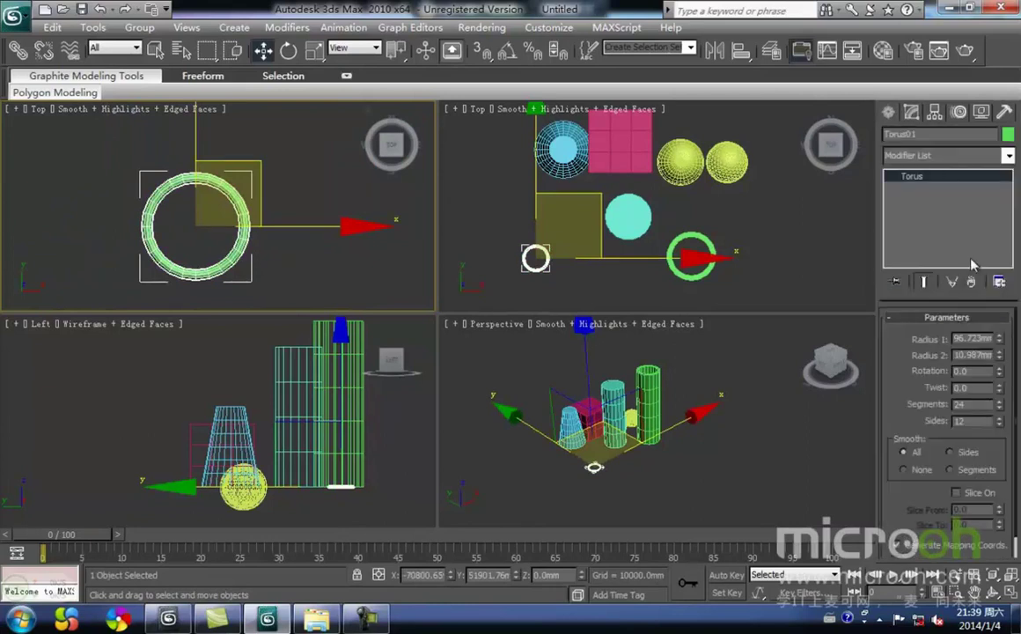
mouse_move(998, 339)
mouse_down()
mouse_move(994, 328)
mouse_move(999, 348)
mouse_up()
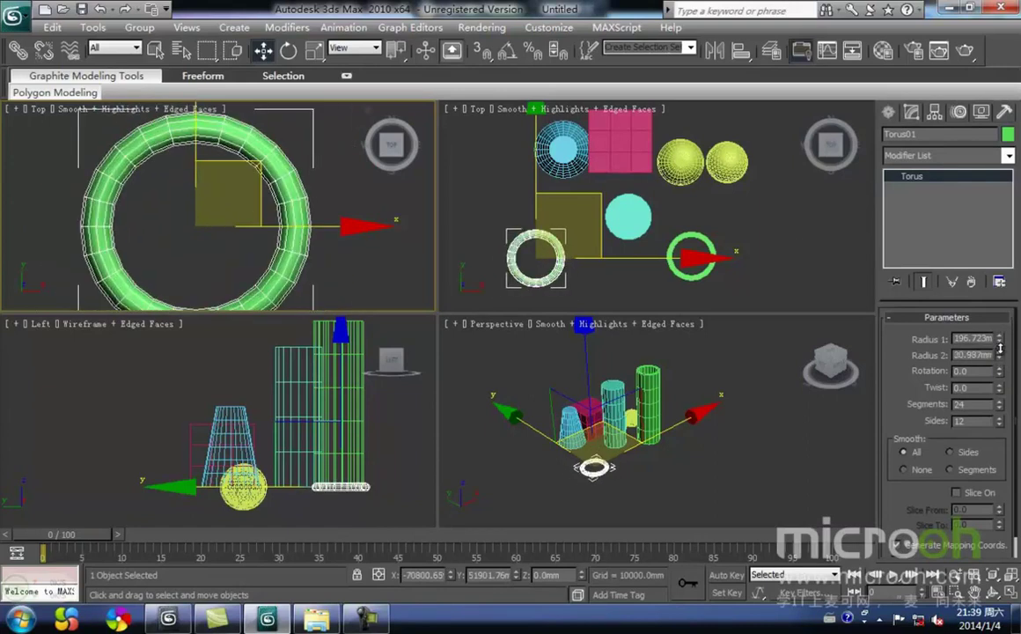
scroll(410, 257, down, 3)
- Create a pyramid between the torus and the tube, about 281 mm wide, 223 mm deep and 397 mm high, and open its parameters
click(888, 112)
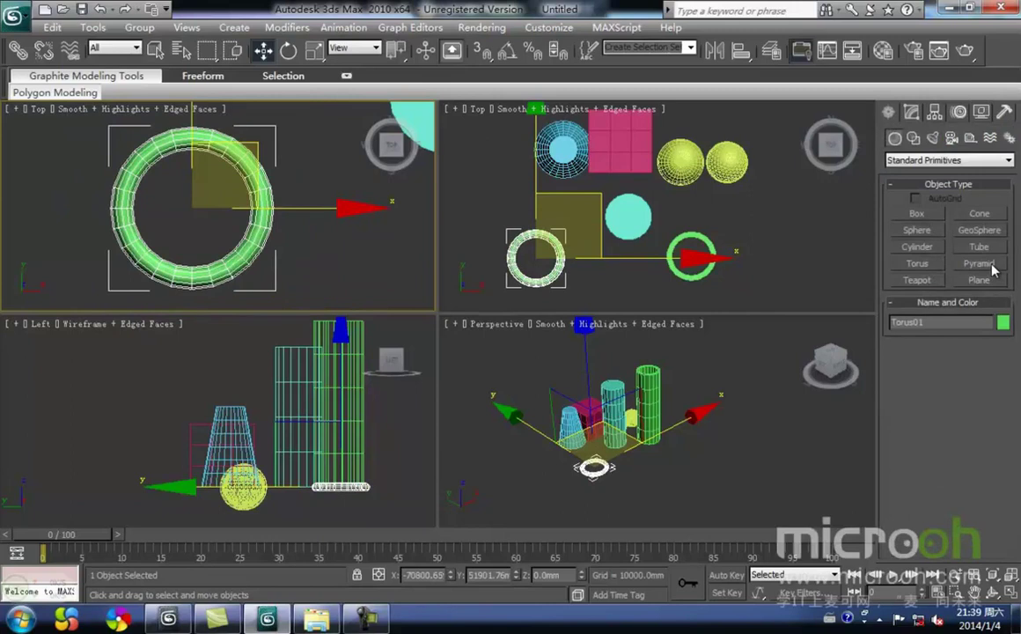
click(978, 263)
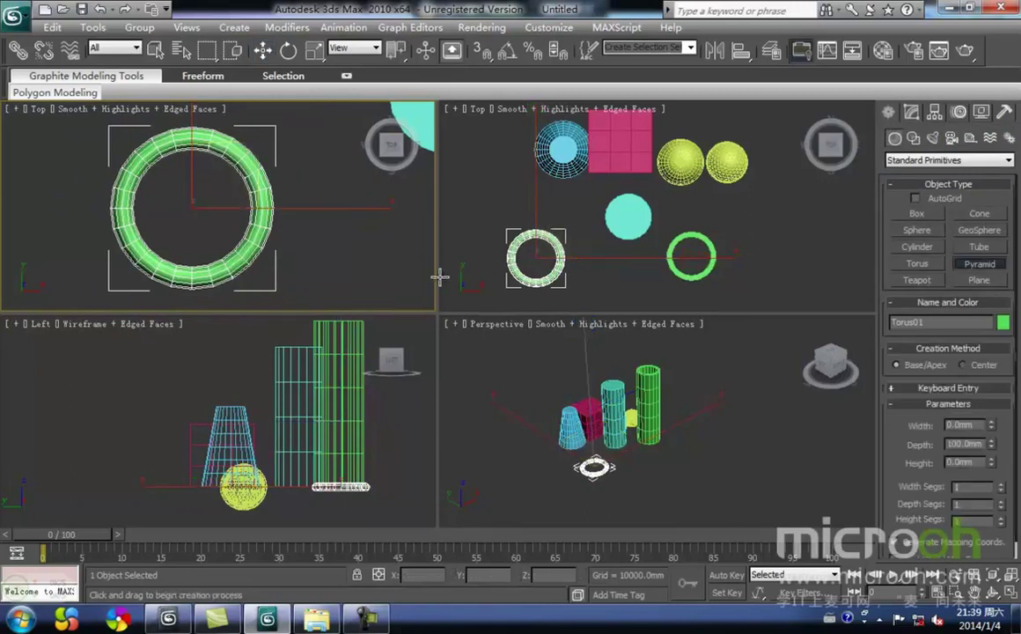
scroll(360, 260, down, 2)
scroll(291, 252, down, 2)
drag(283, 237, 335, 277)
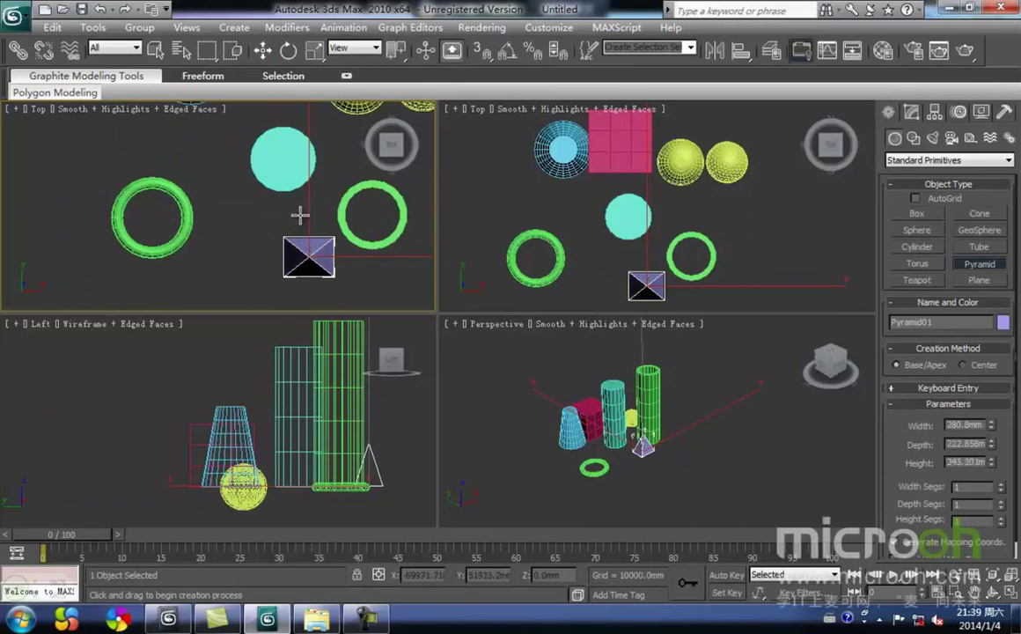
right_click(342, 268)
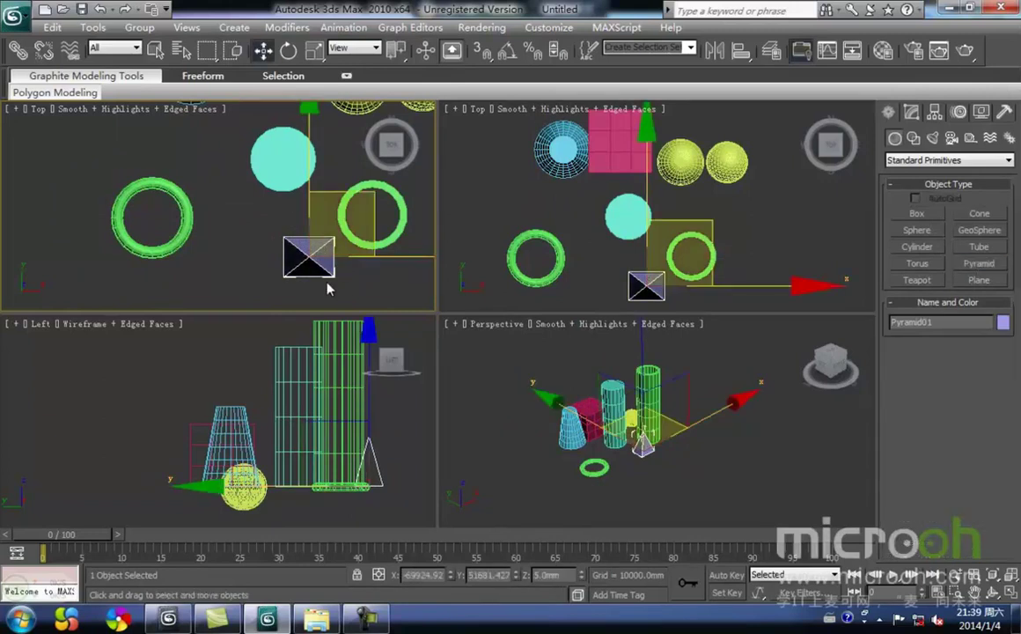
middle_drag(253, 249, 197, 230)
click(251, 272)
click(255, 245)
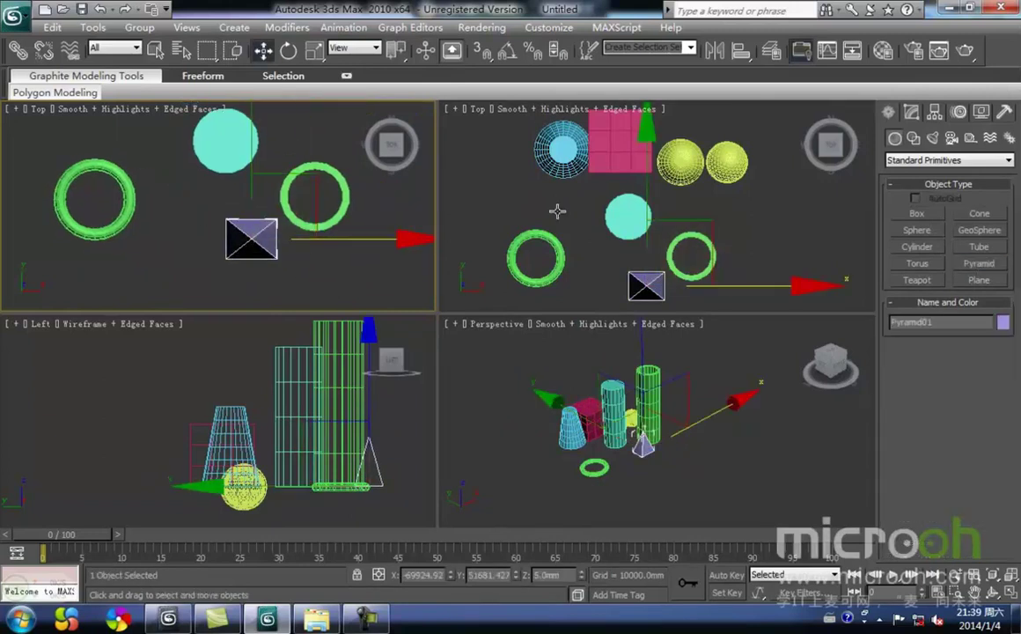
click(915, 111)
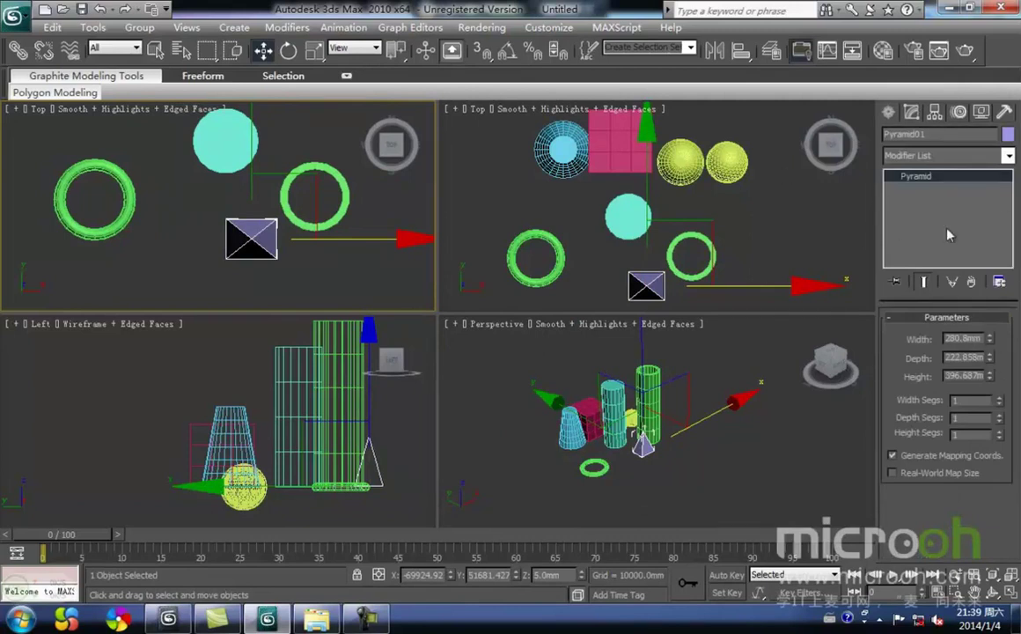
- Create a teapot with a radius of about 143 mm to the upper right of the tube in the Top viewport, and open its parameters
click(889, 116)
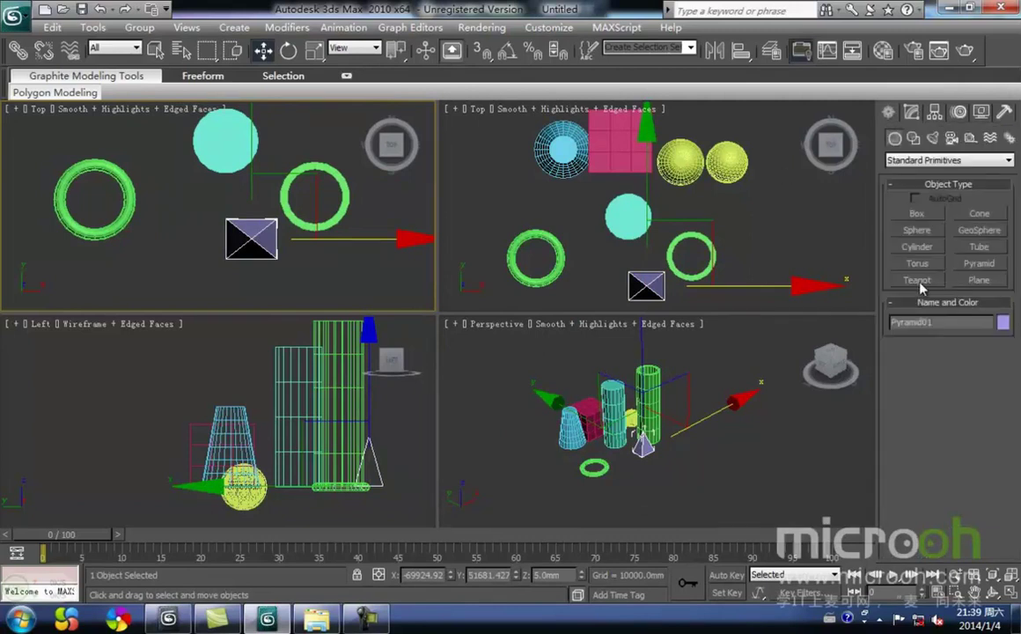
click(916, 280)
scroll(475, 216, down, 2)
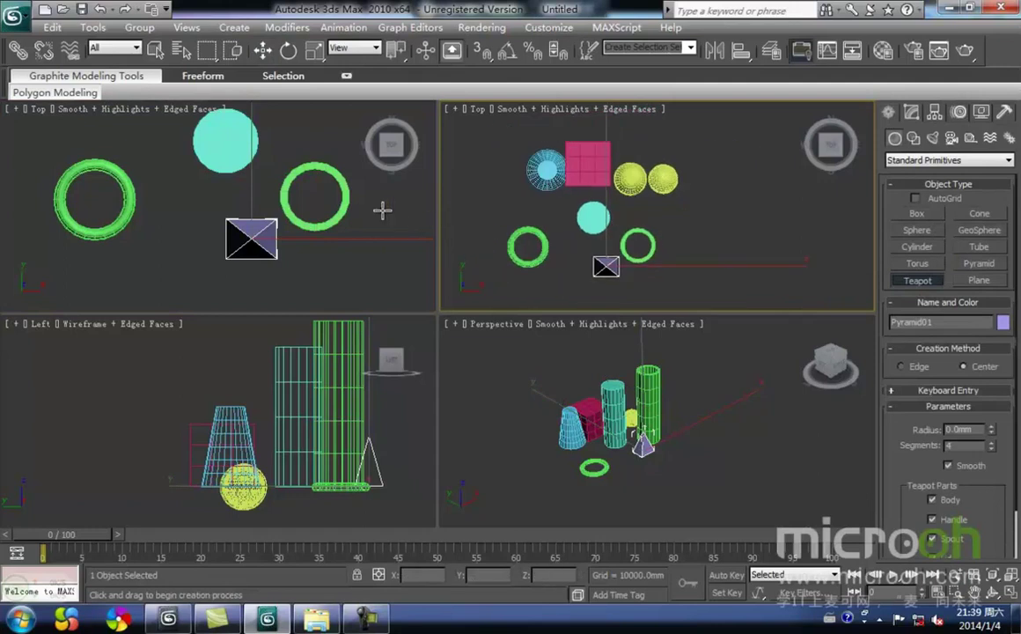
middle_drag(358, 214, 442, 190)
middle_drag(308, 207, 168, 243)
middle_drag(301, 246, 234, 269)
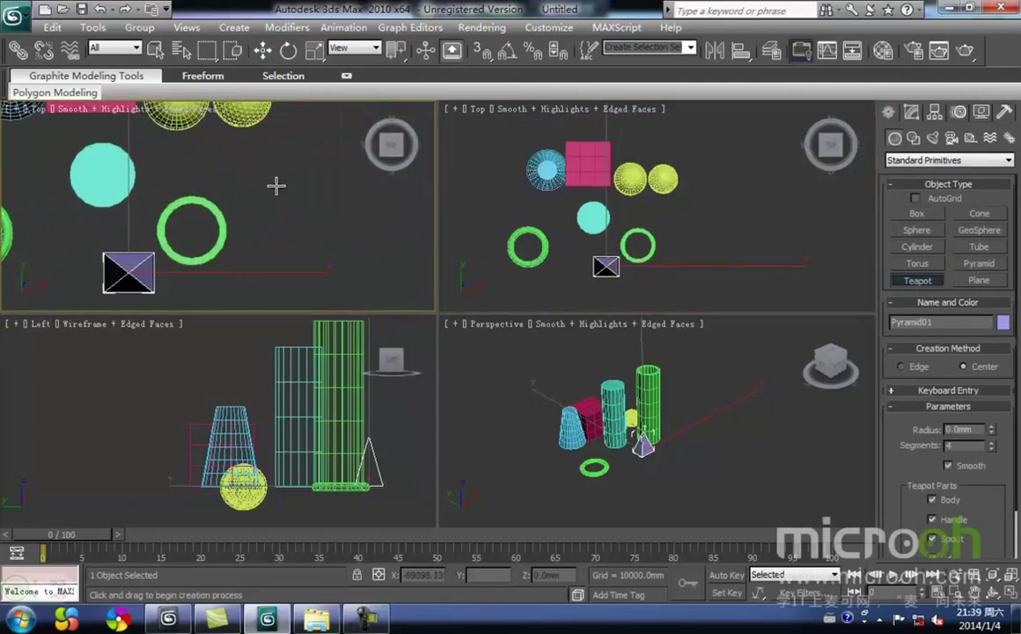
drag(282, 178, 296, 197)
key(w)
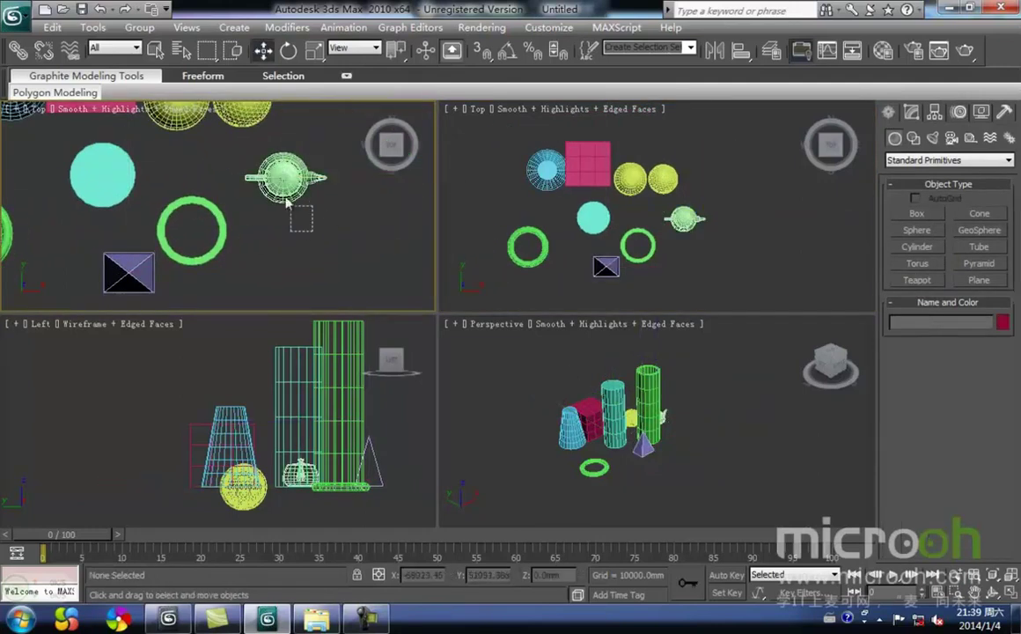
middle_drag(333, 213, 302, 222)
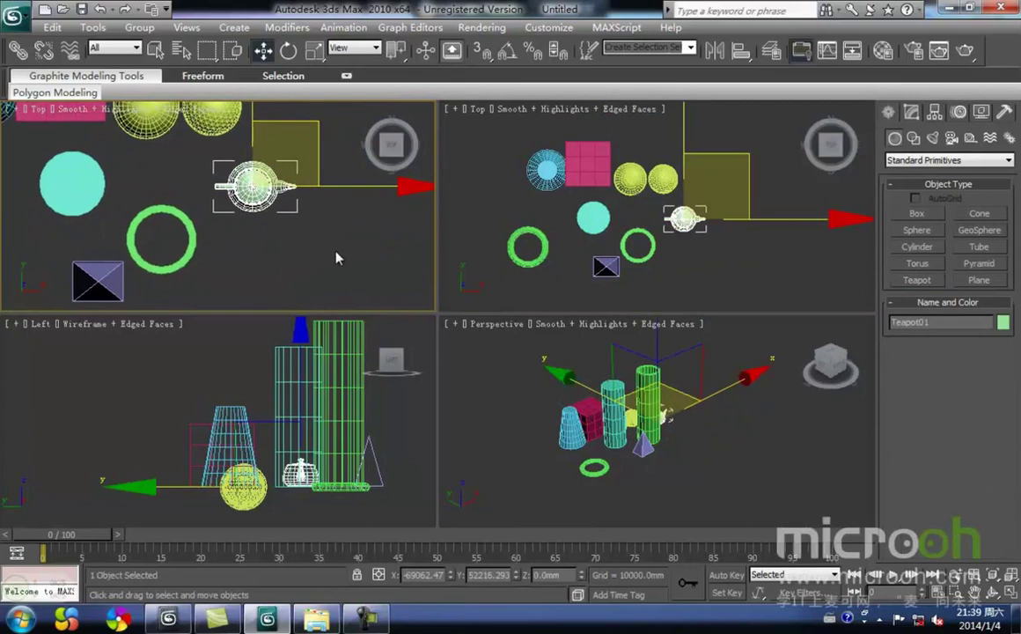
click(909, 112)
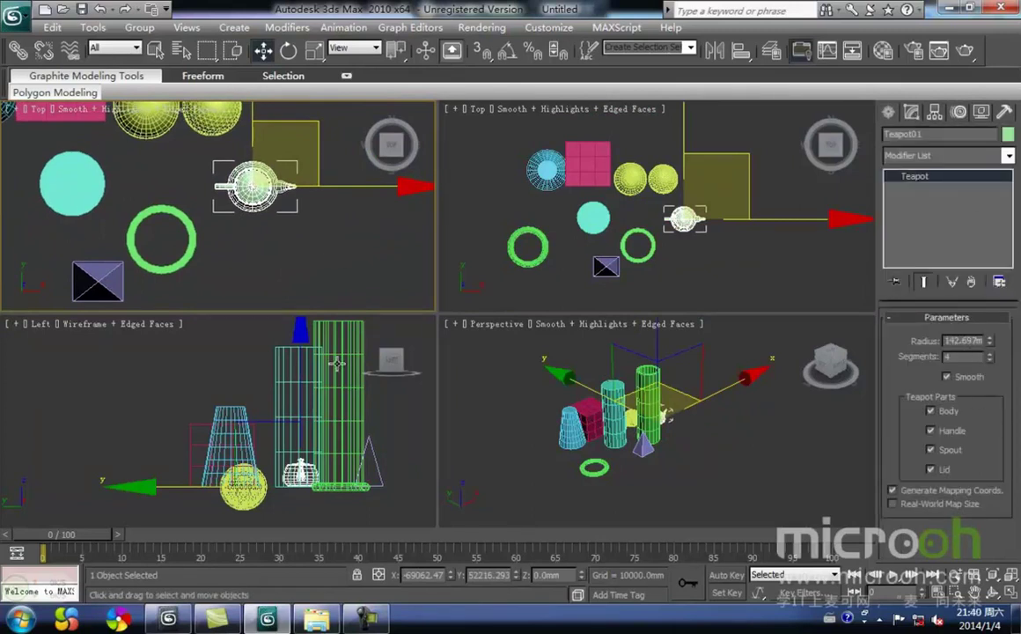
middle_drag(293, 238, 324, 220)
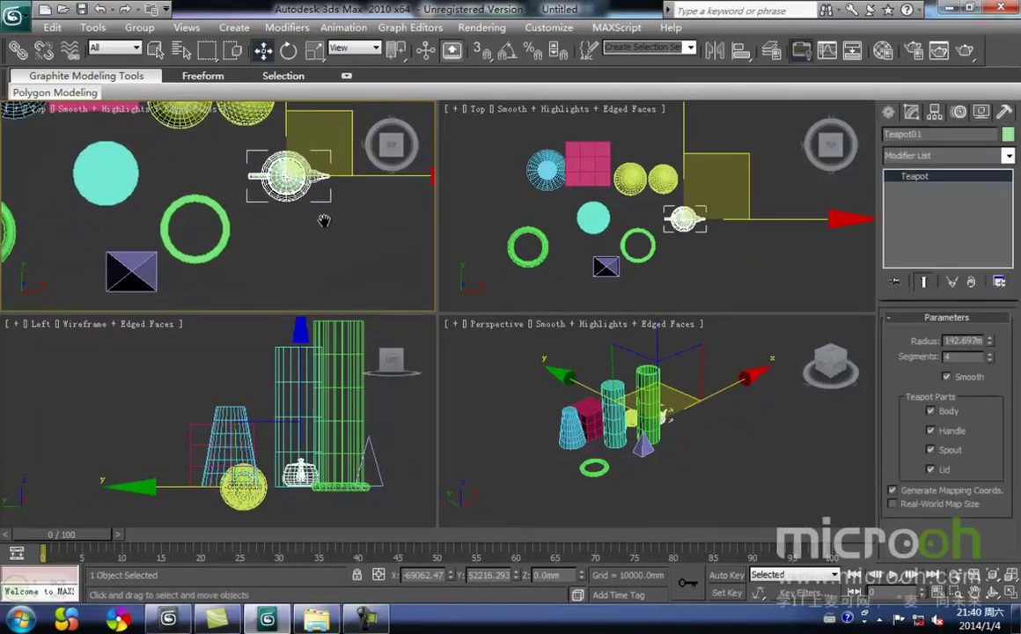
- Create a plane primitive in the Top viewport near the teapot
click(890, 110)
click(979, 280)
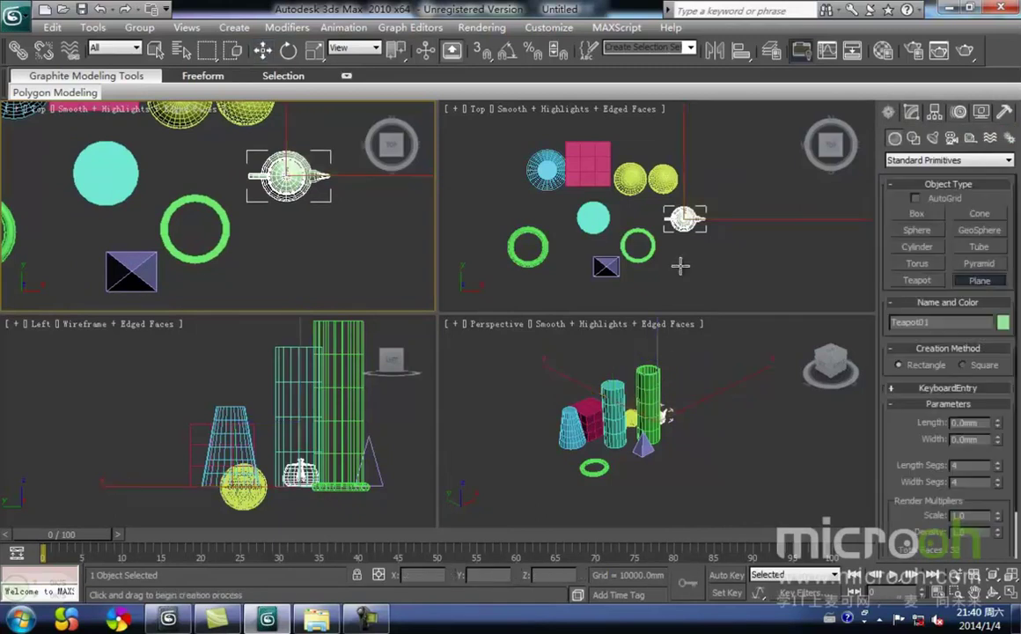
scroll(302, 234, down, 3)
drag(275, 193, 294, 209)
key(w)
scroll(294, 209, down, 2)
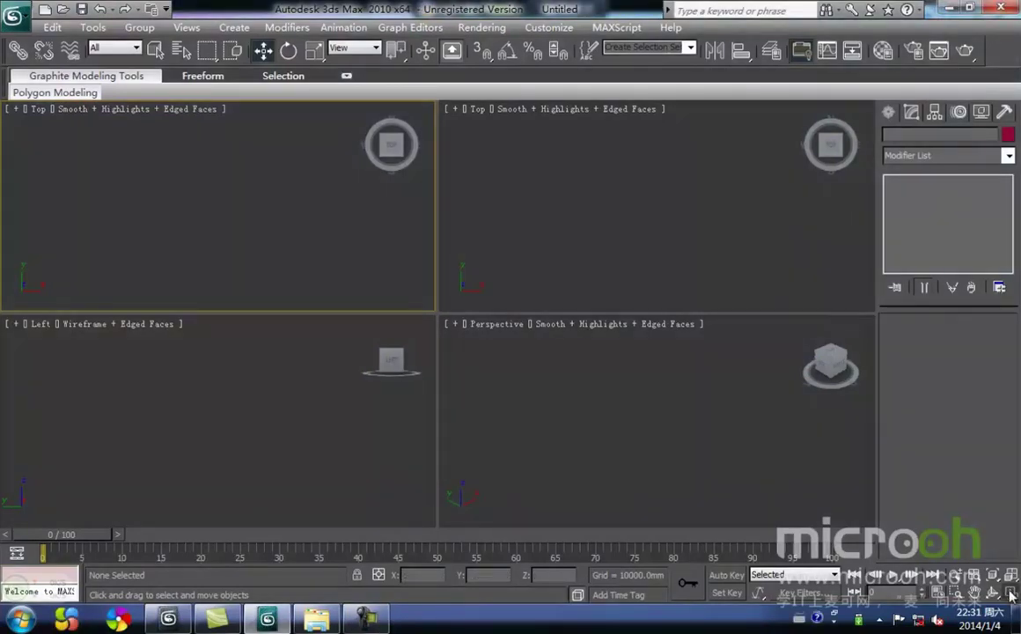
- Maximize the empty Top viewport and draw an open line with six corner points, ending inside the curve it forms
click(1010, 595)
click(888, 112)
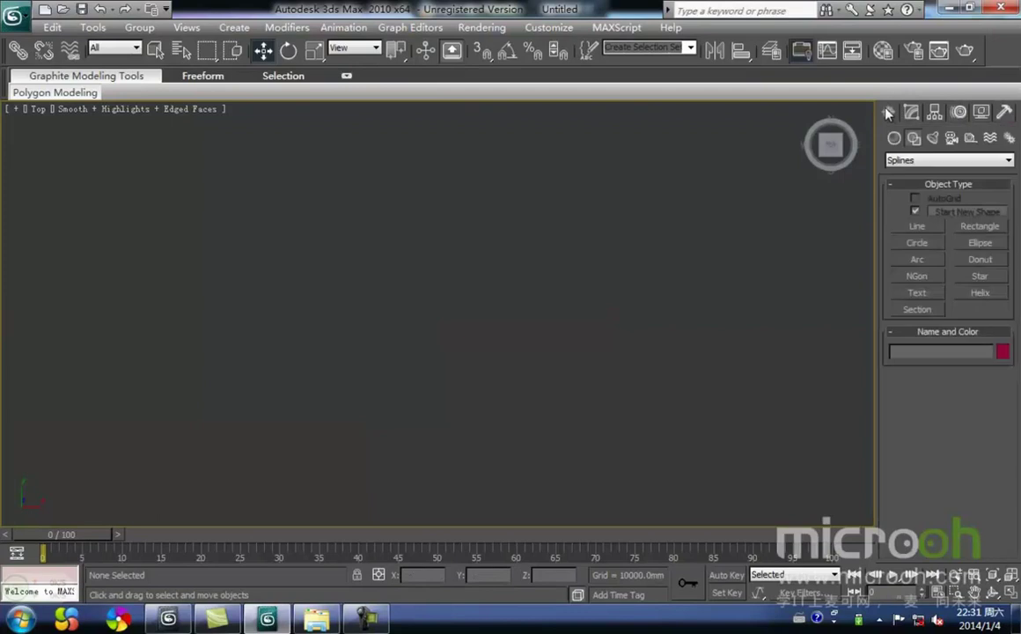
click(917, 227)
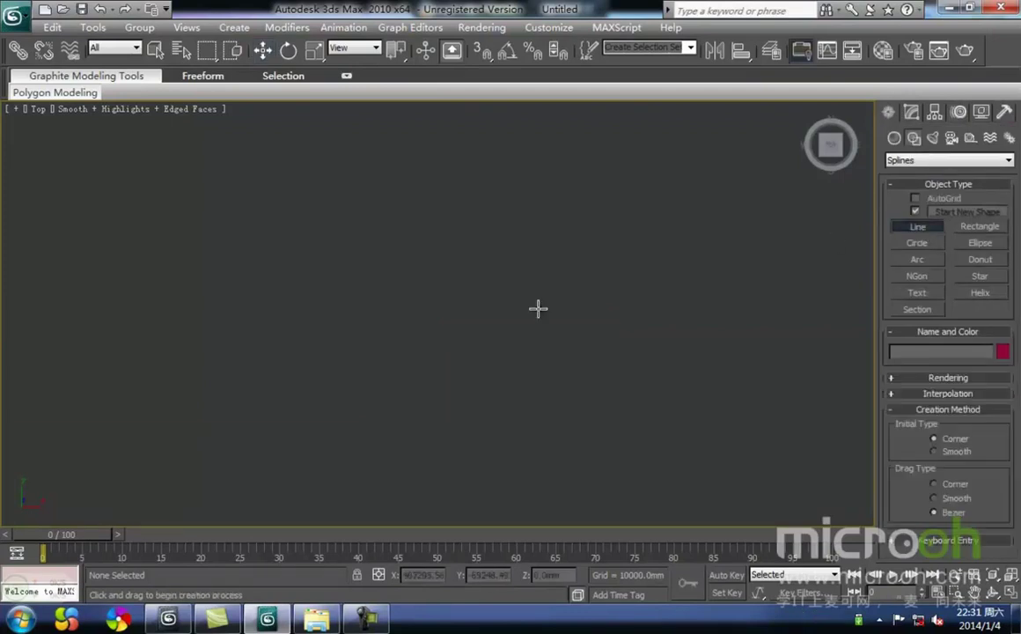
click(185, 233)
click(495, 194)
click(660, 283)
click(588, 406)
click(449, 363)
click(426, 317)
right_click(668, 365)
key(w)
drag(644, 380, 602, 362)
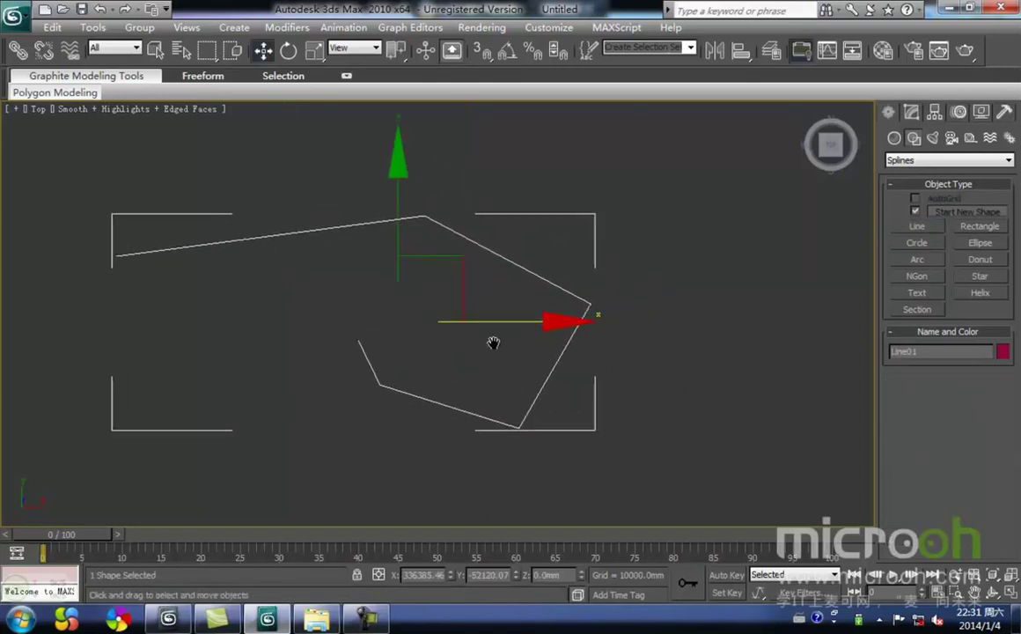
drag(660, 394, 597, 354)
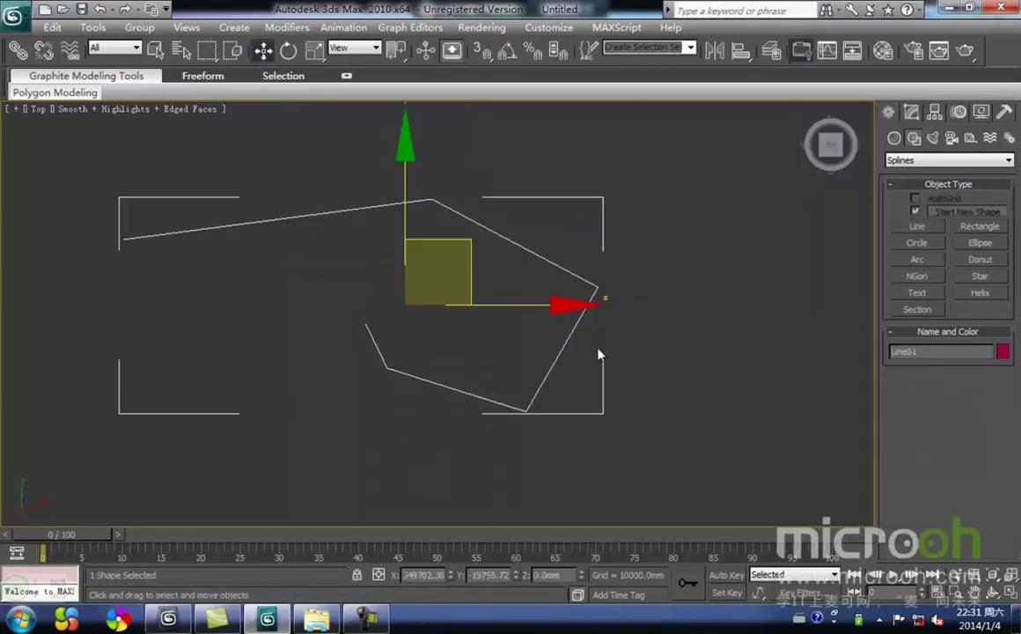
- At Vertex level, move the line's left end point, rightmost point and lowest point inward to make the shape more compact
click(912, 113)
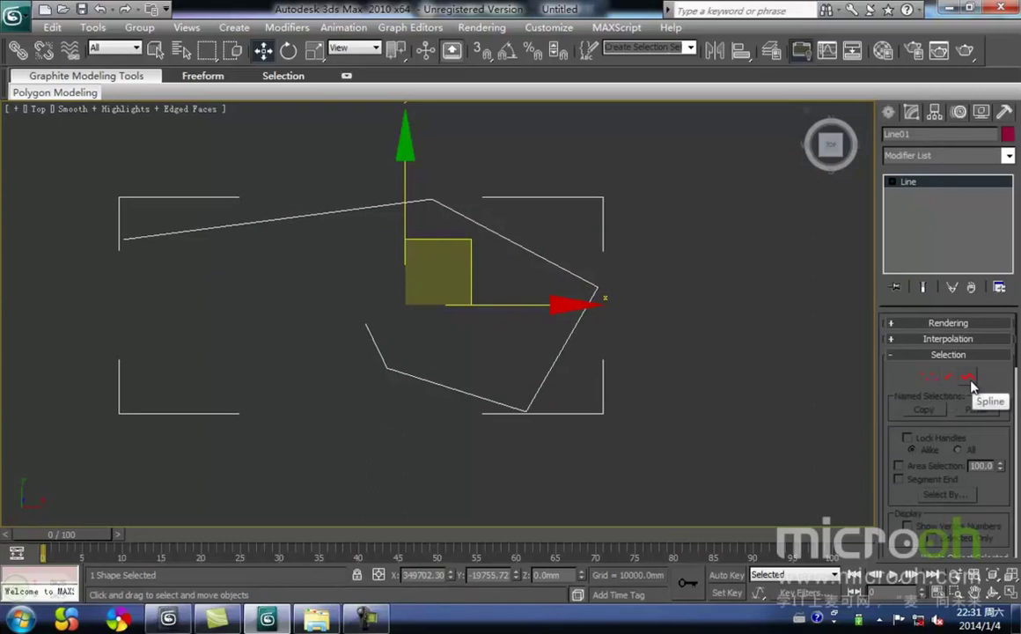
drag(606, 418, 538, 370)
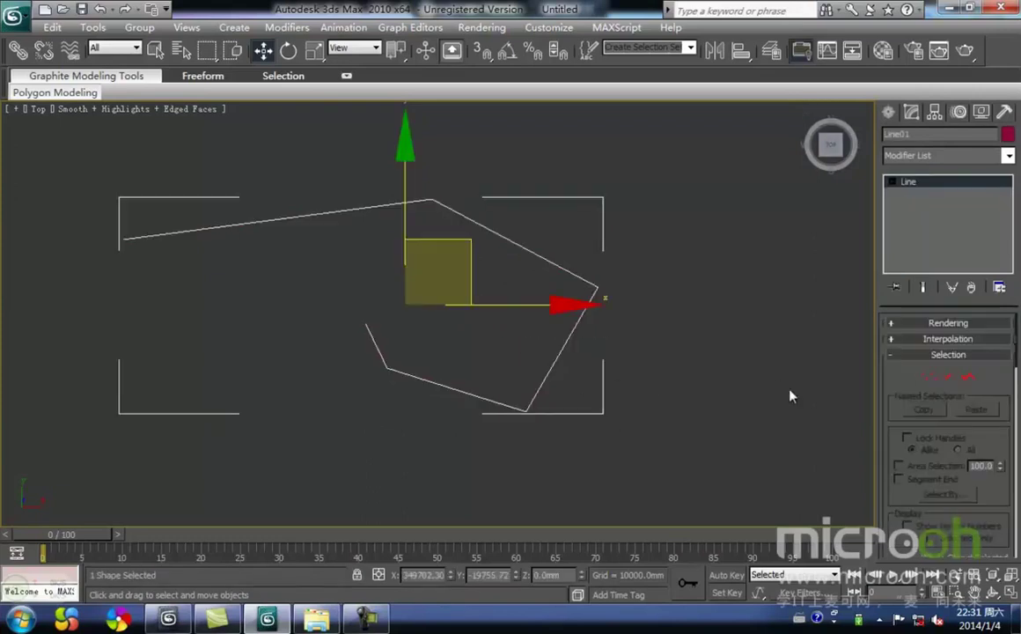
click(929, 378)
click(123, 238)
drag(184, 202, 426, 201)
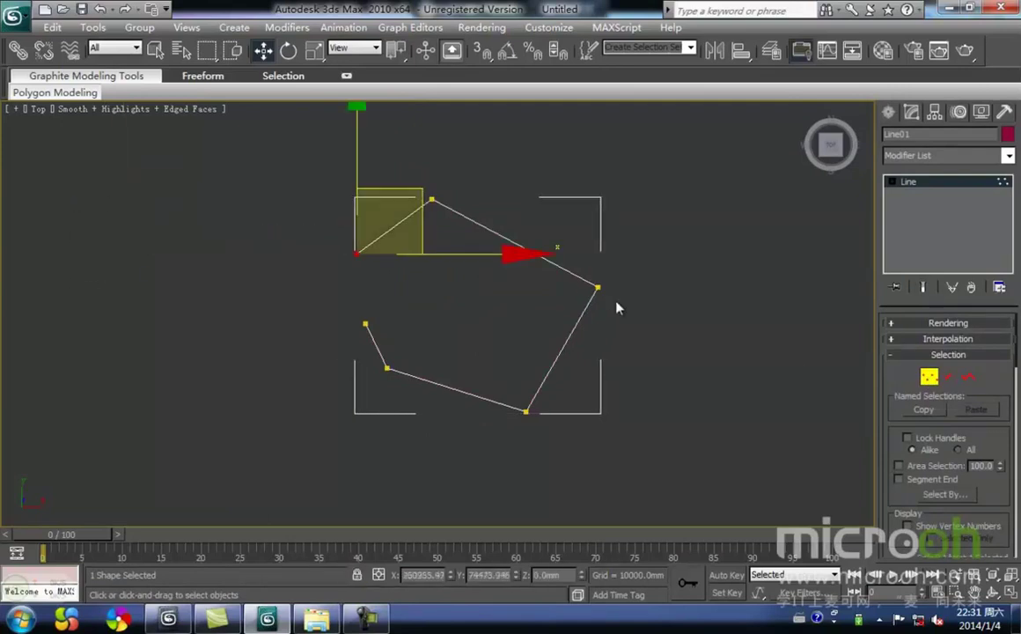
click(597, 287)
drag(665, 228, 552, 170)
click(528, 411)
drag(594, 350, 546, 254)
click(616, 343)
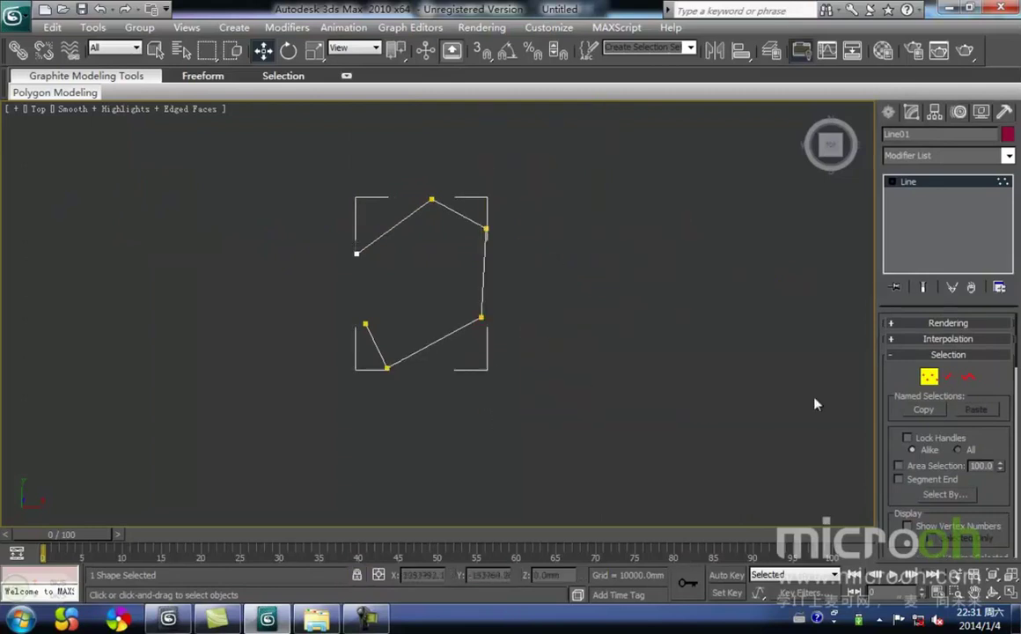
- At Segment level, move the line's long lower segment slightly up and to the right
click(949, 378)
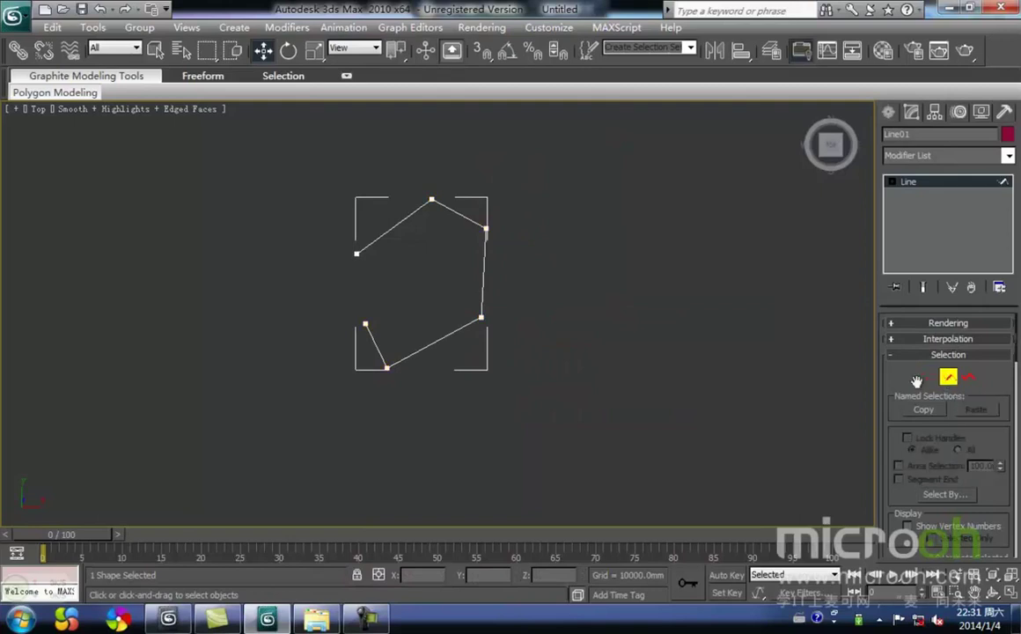
click(449, 334)
drag(500, 278, 514, 255)
click(581, 290)
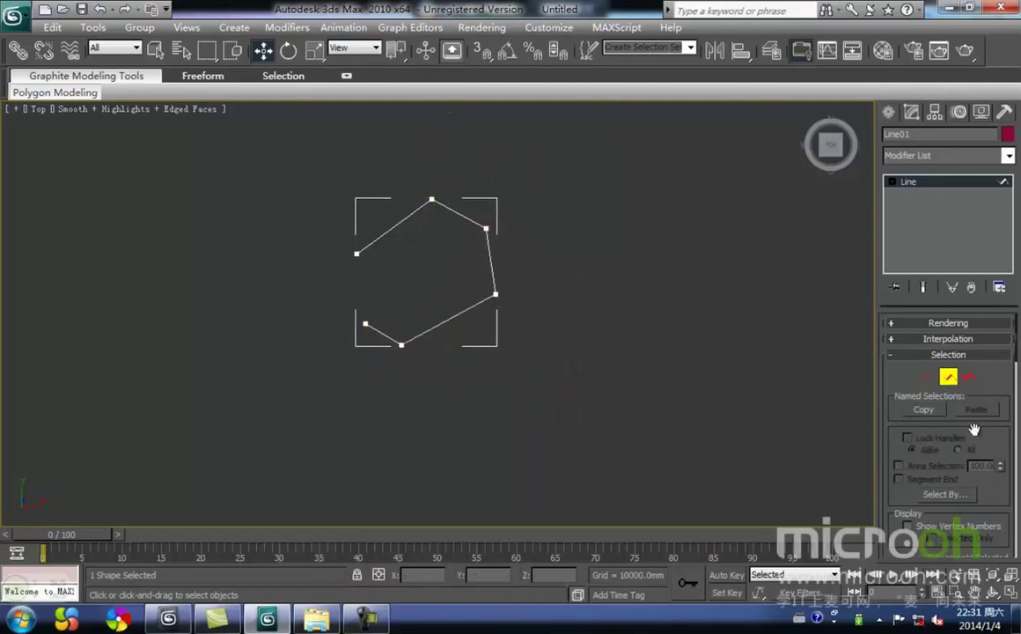
- At Spline level, move the whole line slightly up and to the right, and leave sub-object editing
click(970, 380)
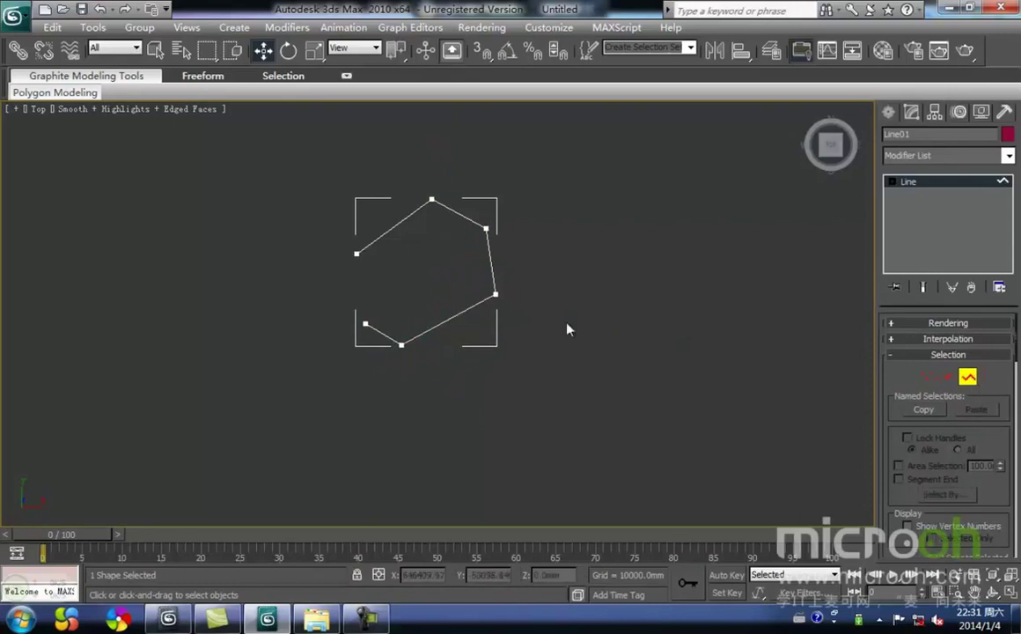
drag(430, 300, 430, 297)
middle_drag(498, 318, 445, 342)
mouse_move(435, 246)
mouse_down()
mouse_move(522, 238)
mouse_move(445, 232)
mouse_up()
click(424, 357)
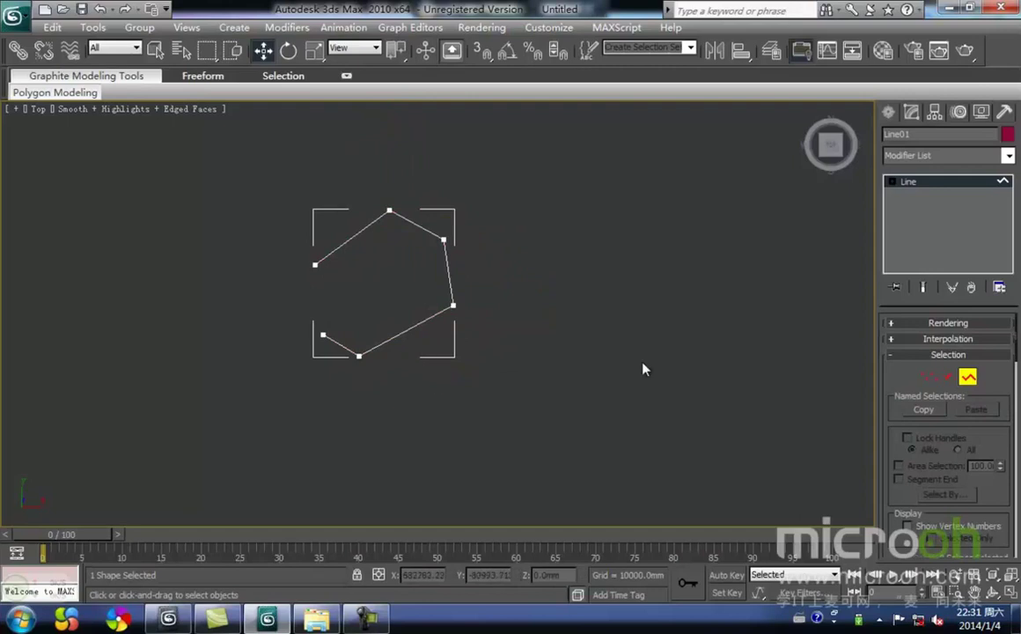
click(967, 377)
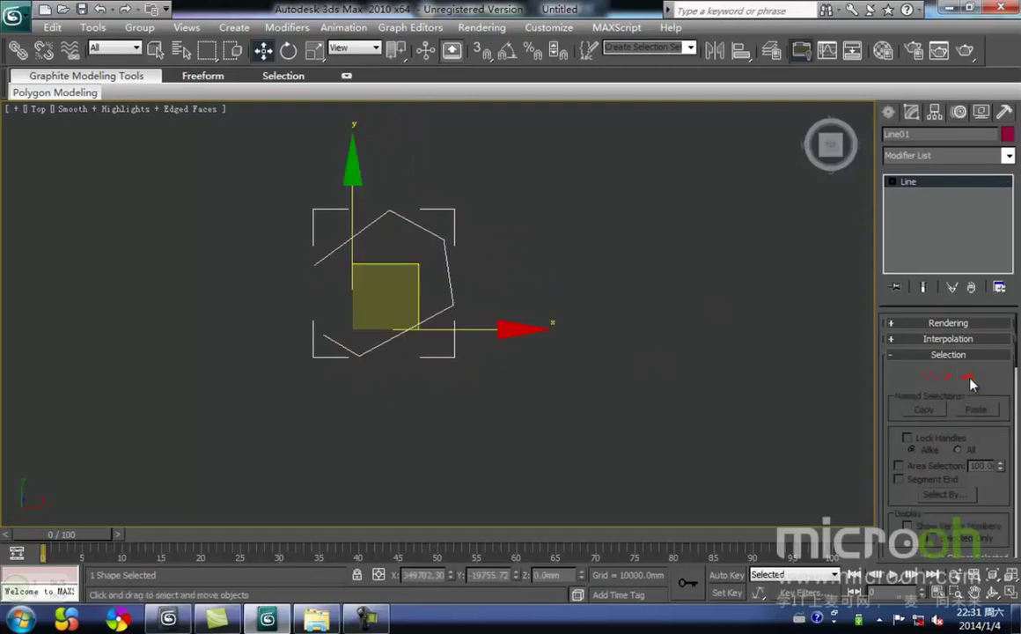
- Draw a rectangle to the right of the line, about 221,690 mm wide and 182,050 mm long, and select it
click(888, 115)
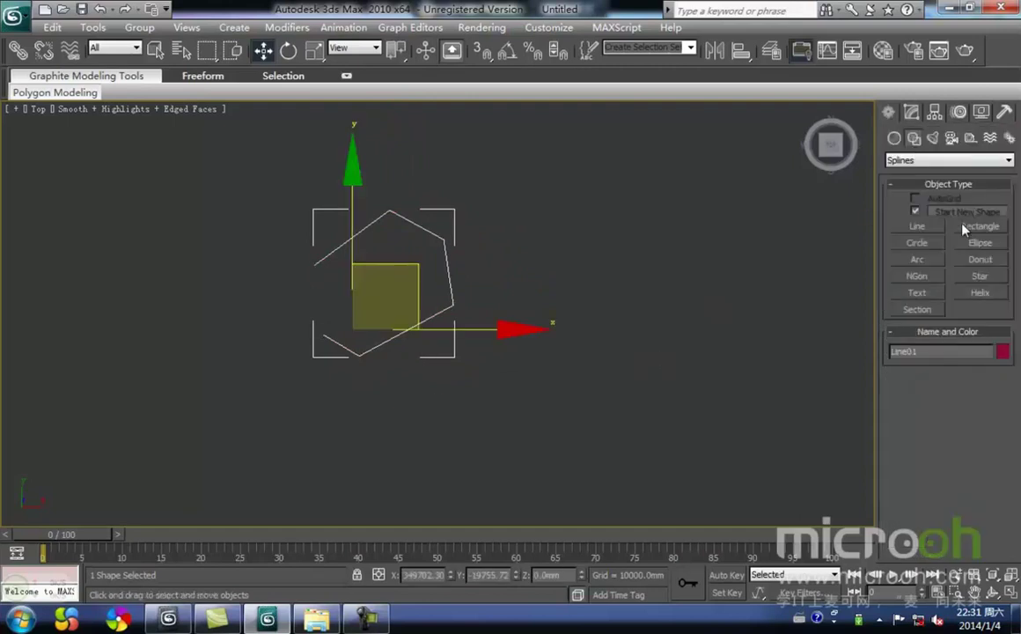
click(978, 226)
drag(463, 254, 584, 353)
right_click(619, 369)
click(578, 384)
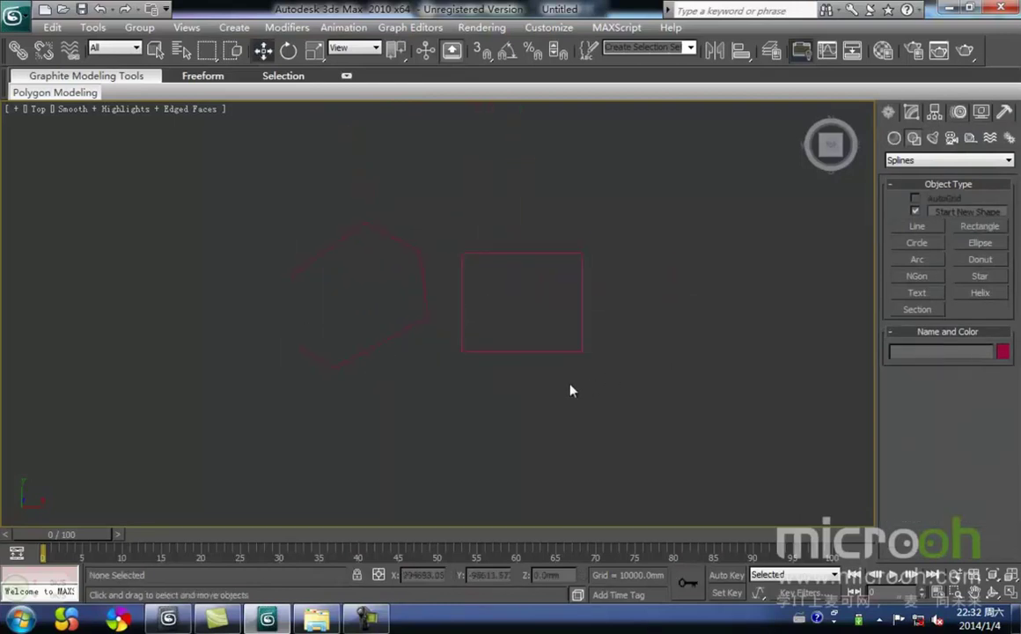
click(547, 353)
middle_drag(552, 335, 528, 337)
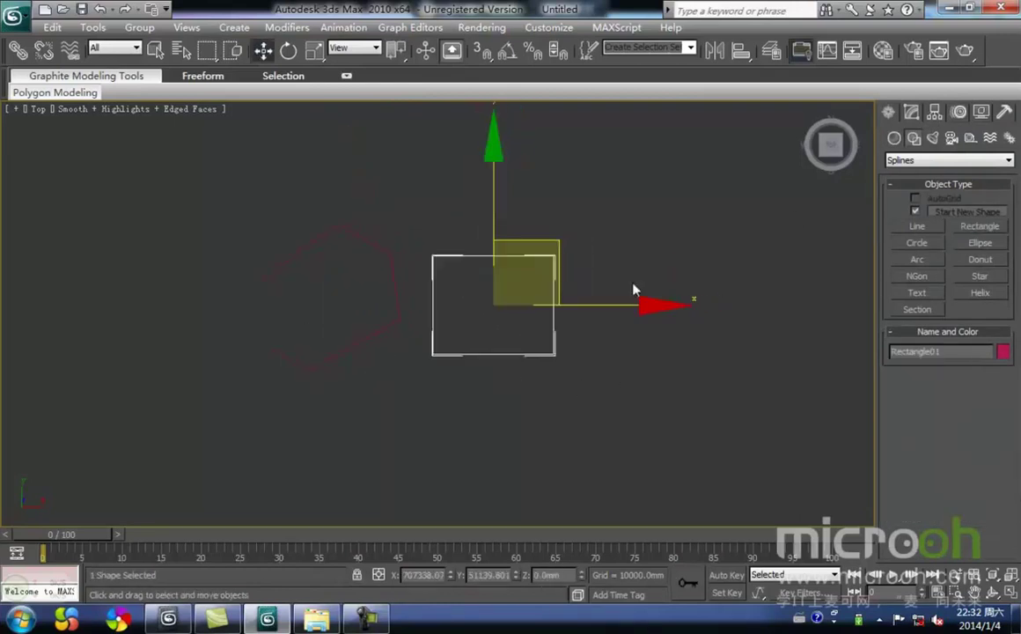
- Set the rectangle's length to about 238,486 mm and its width to about 305,933 mm
click(910, 110)
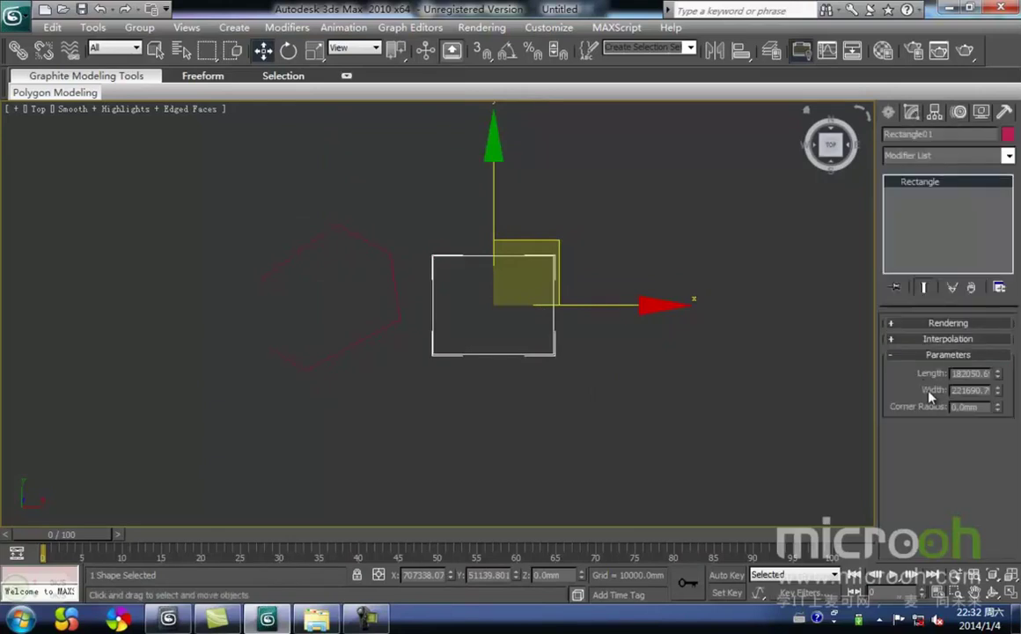
mouse_move(999, 376)
mouse_down()
mouse_move(997, 344)
mouse_move(998, 377)
mouse_move(998, 356)
mouse_up()
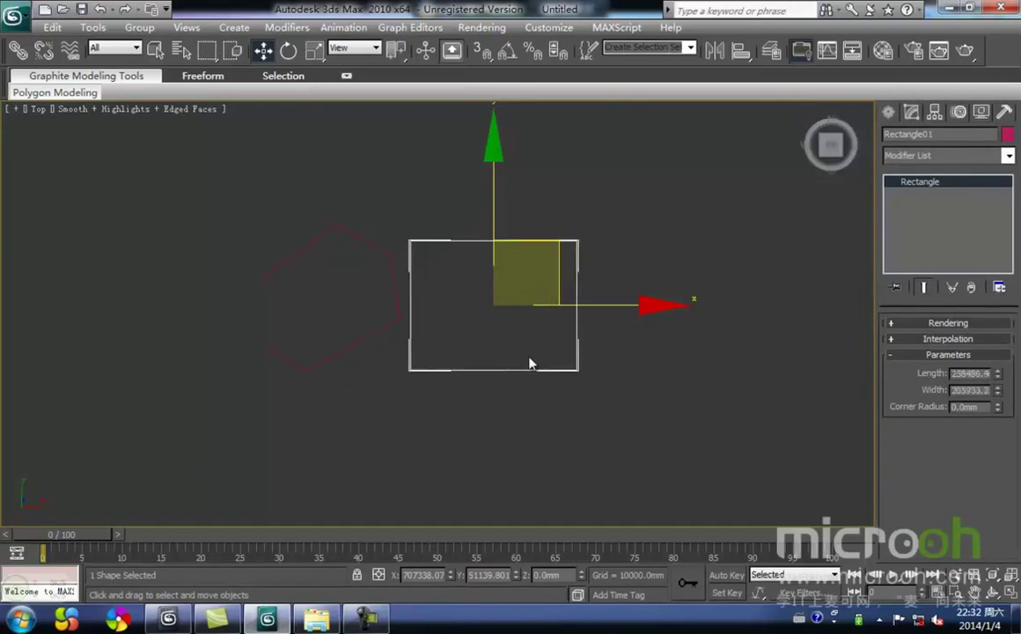
click(576, 414)
drag(619, 395, 527, 308)
- Move the rectangle a little to the right, away from the line, and keep it selected
middle_drag(415, 324, 363, 316)
middle_drag(573, 320, 621, 339)
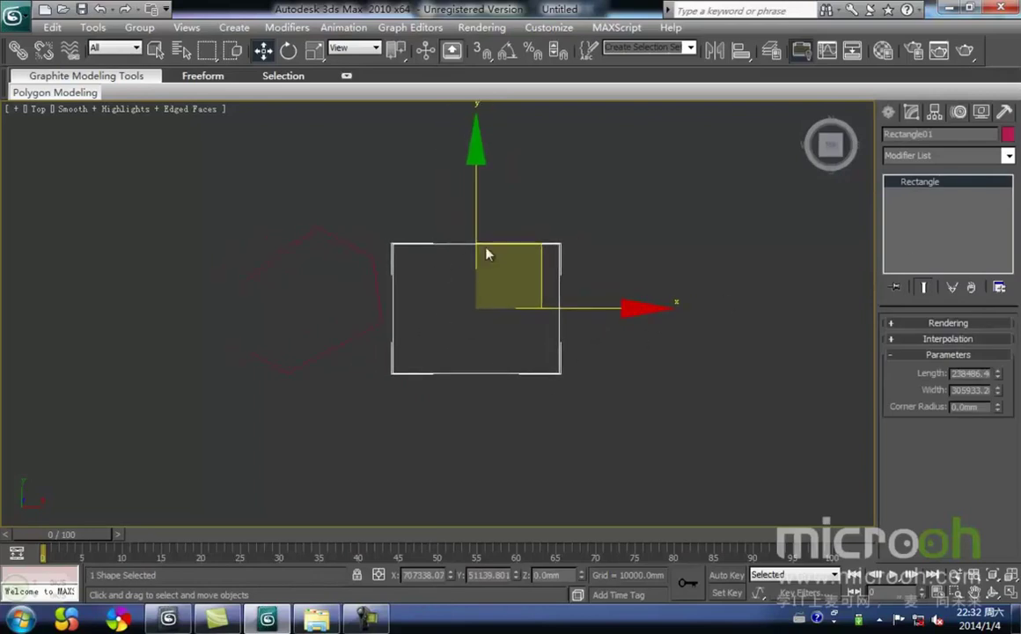
middle_drag(567, 383, 641, 376)
scroll(591, 365, down, 1)
scroll(590, 363, up, 1)
middle_drag(583, 357, 533, 360)
click(629, 405)
drag(627, 405, 535, 329)
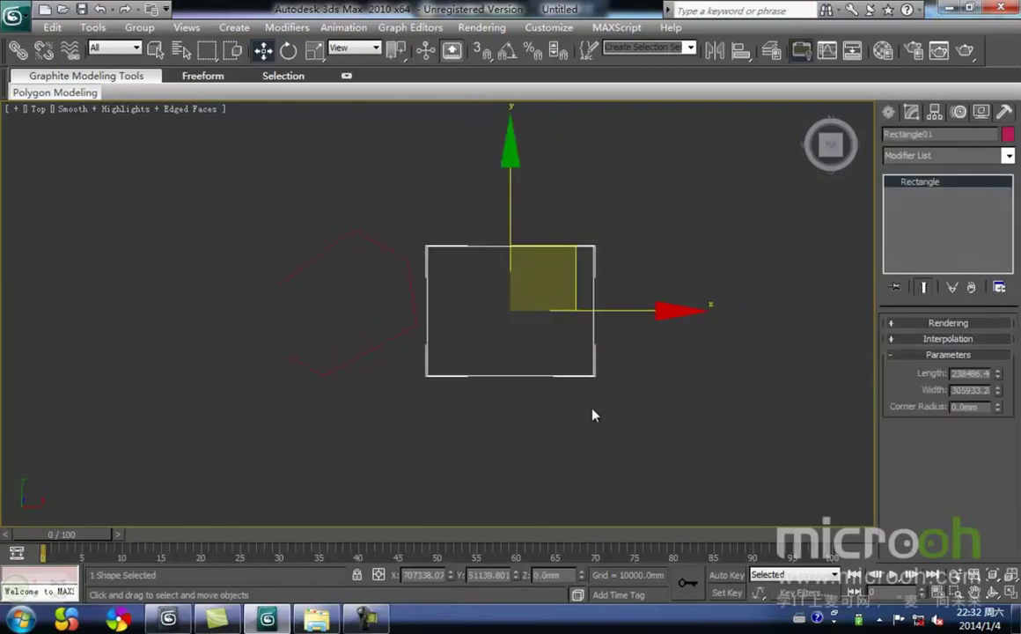
drag(573, 255, 596, 253)
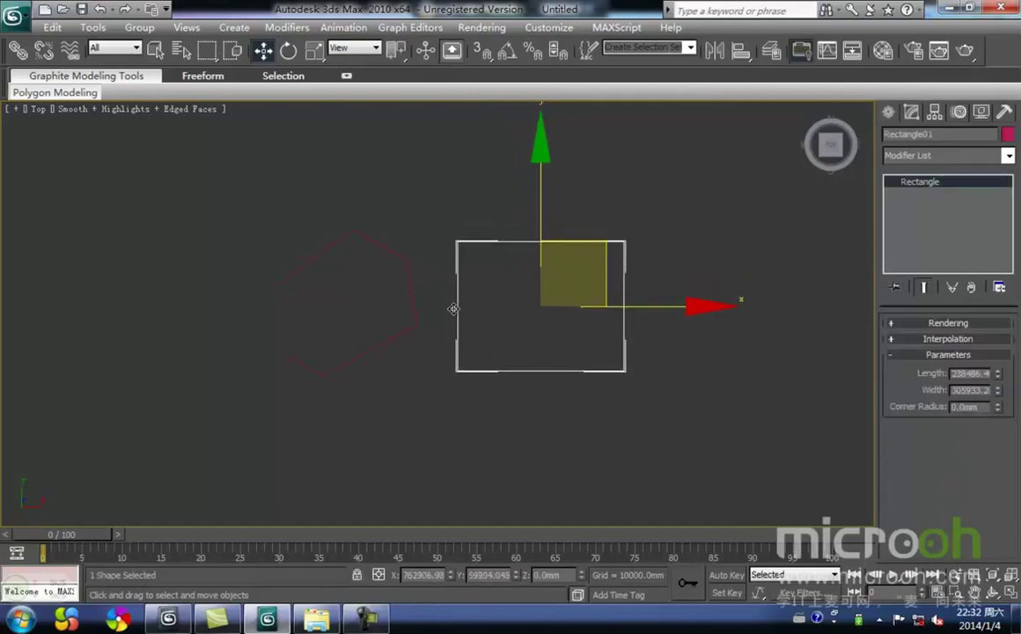
drag(614, 404, 568, 343)
- Apply an Edit Spline modifier to the rectangle and reselect the shape
click(1008, 156)
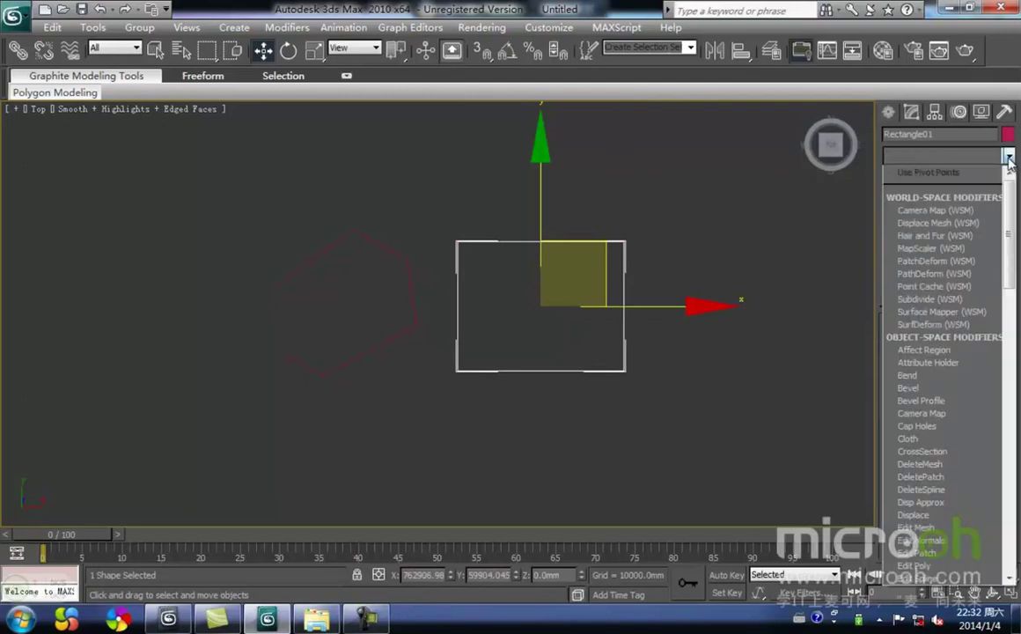
key(e)
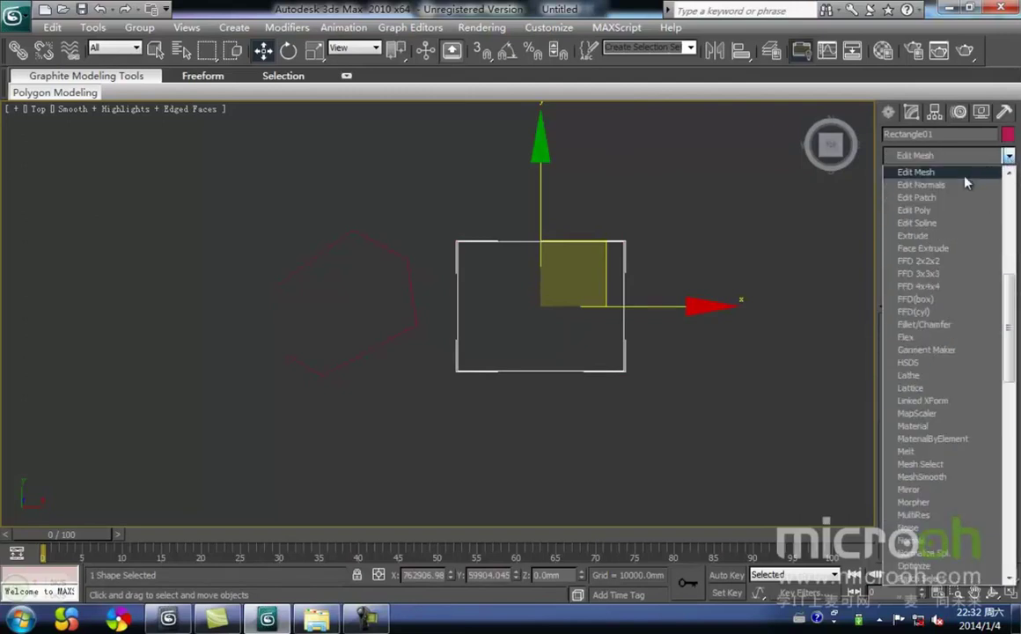
click(935, 230)
click(690, 303)
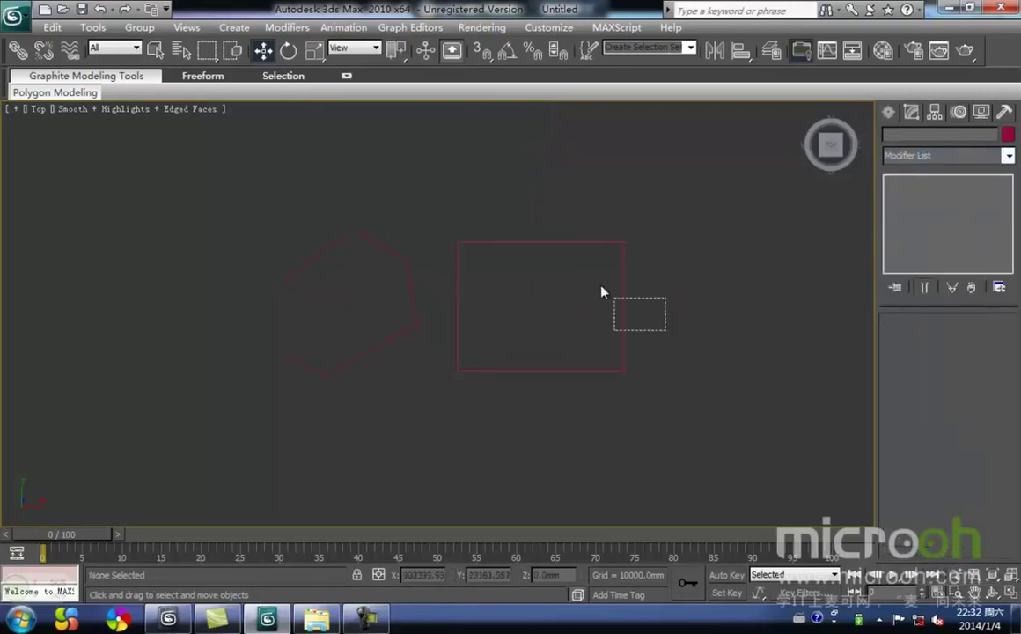
drag(666, 334, 603, 295)
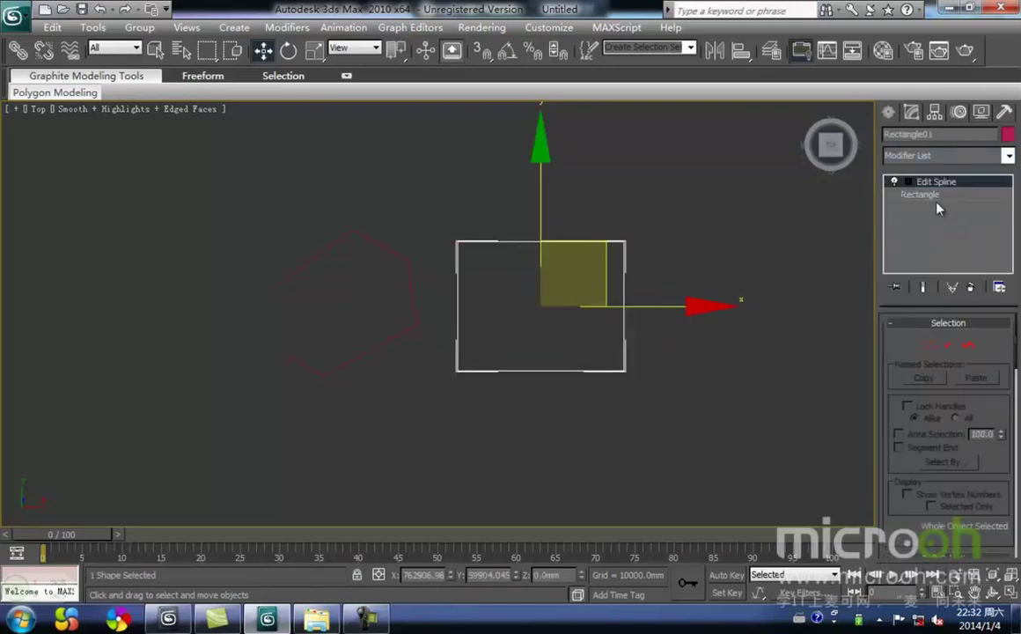
- At Vertex level, move the rectangle's upper-right vertex down and inward so the adjoining edges curve
click(931, 346)
drag(638, 280, 591, 196)
drag(691, 206, 637, 230)
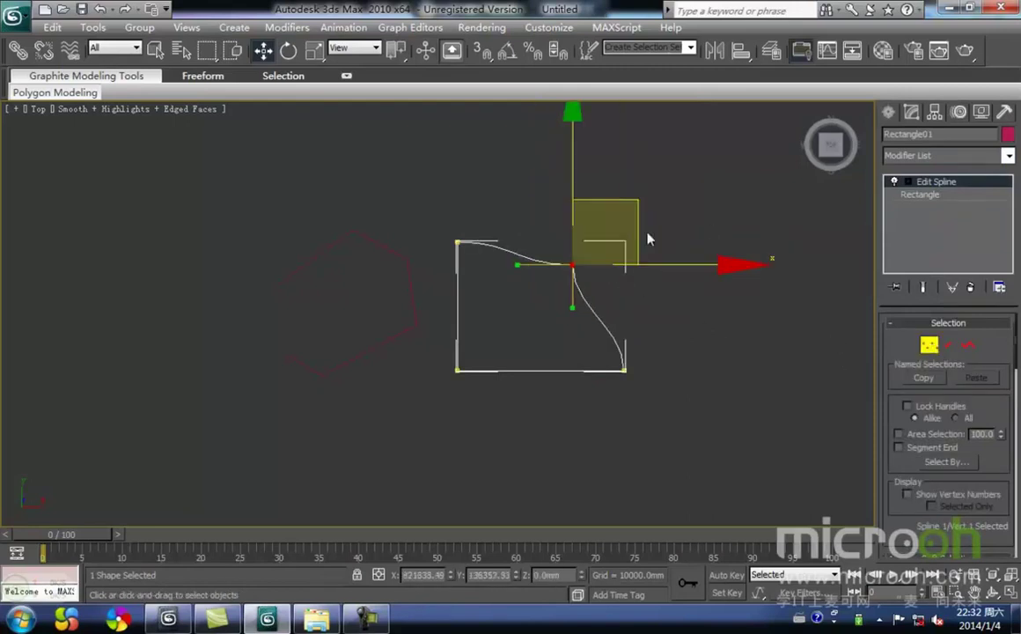
- At Segment level, move the curved right-hand segment of the rectangle outward and slightly up
click(947, 344)
click(604, 325)
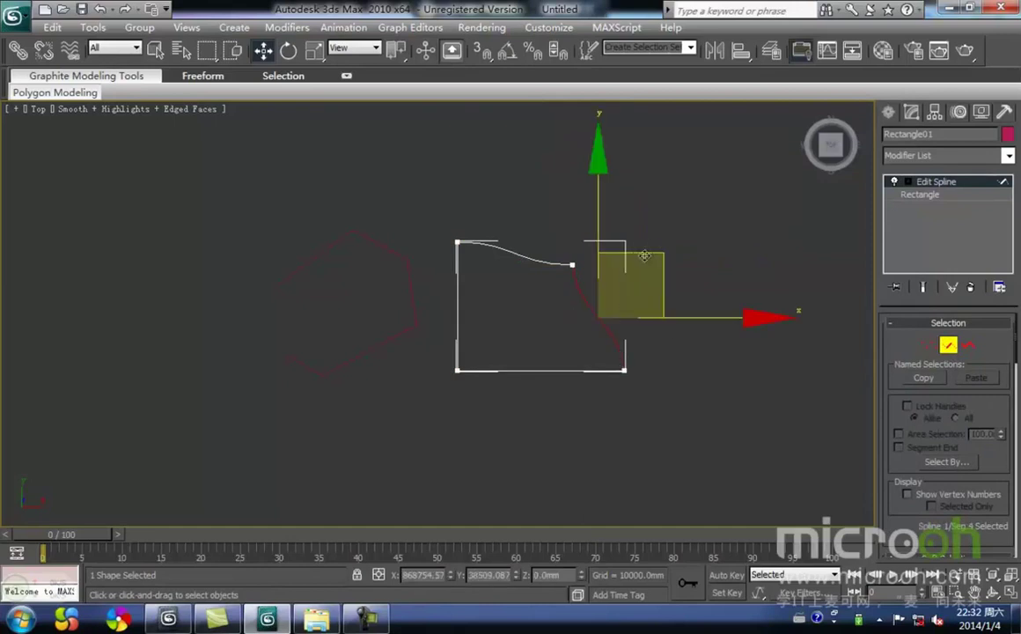
drag(635, 268, 664, 254)
- Try selecting the rectangle's whole outline at Spline level, and return to object level
click(968, 350)
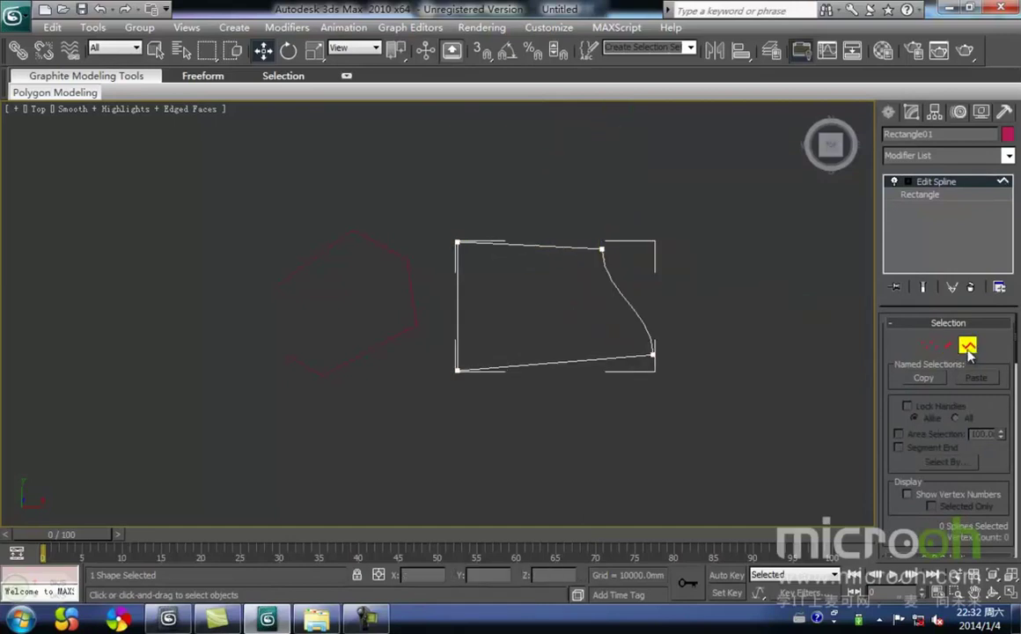
click(575, 360)
click(693, 280)
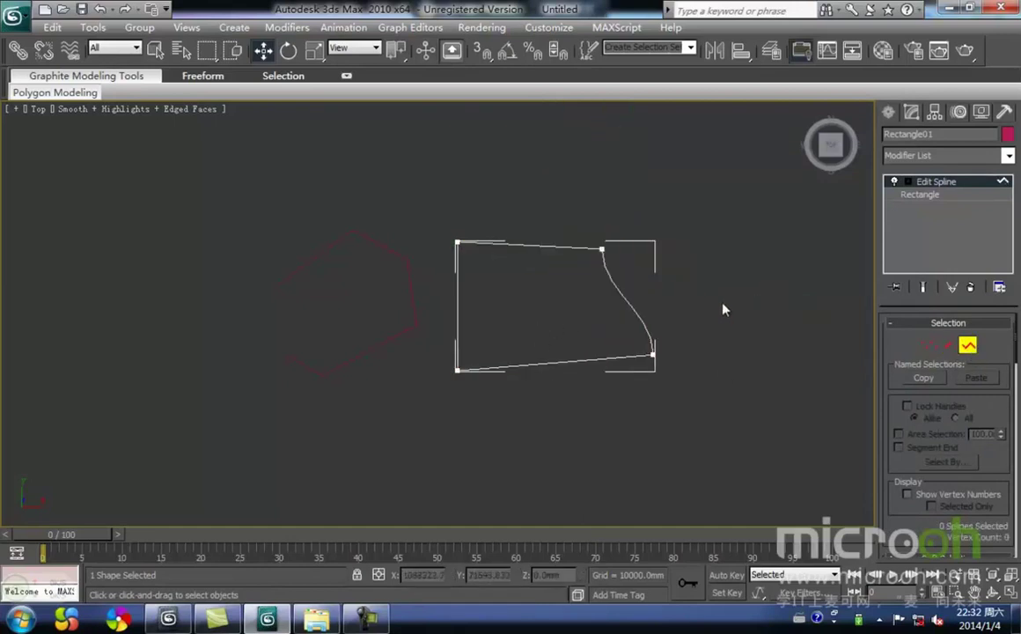
middle_drag(703, 370, 653, 381)
click(968, 345)
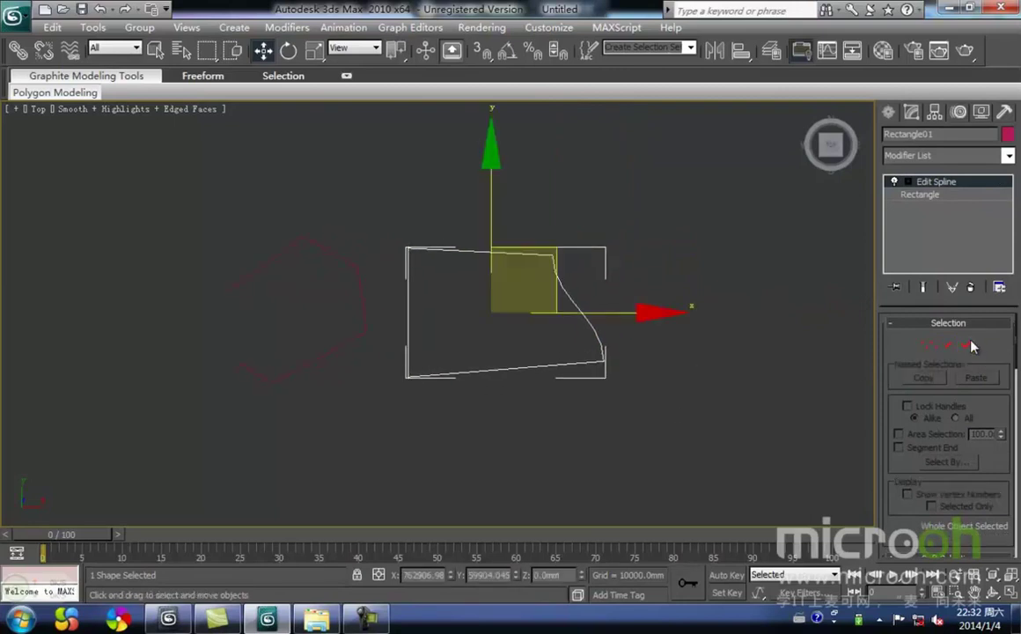
- Draw a circle with a radius of about 83,600 mm to the upper right of the edited rectangle and select it
click(889, 112)
click(917, 244)
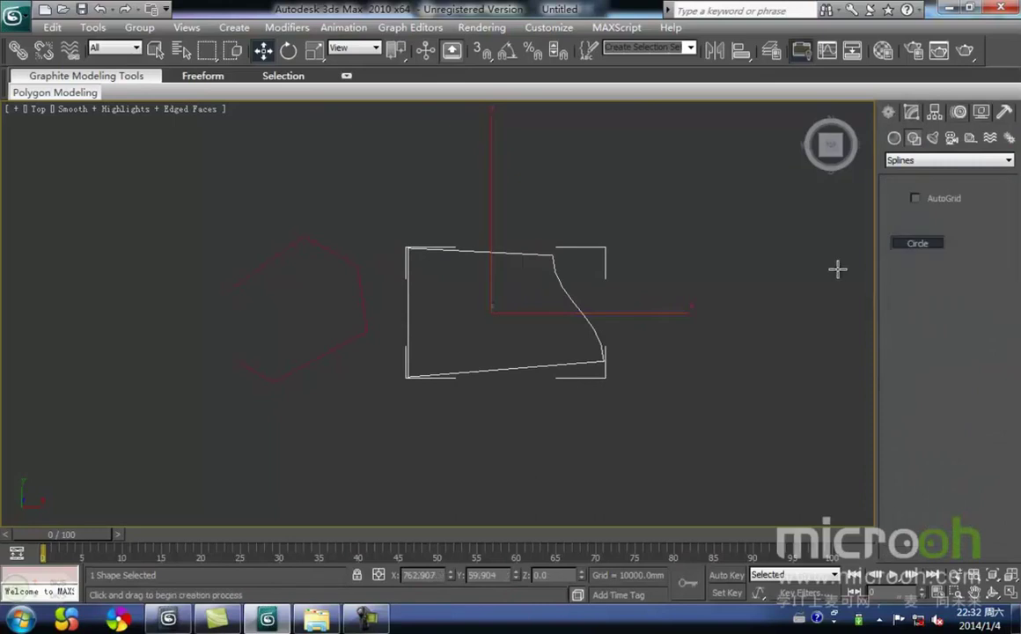
drag(630, 255, 651, 298)
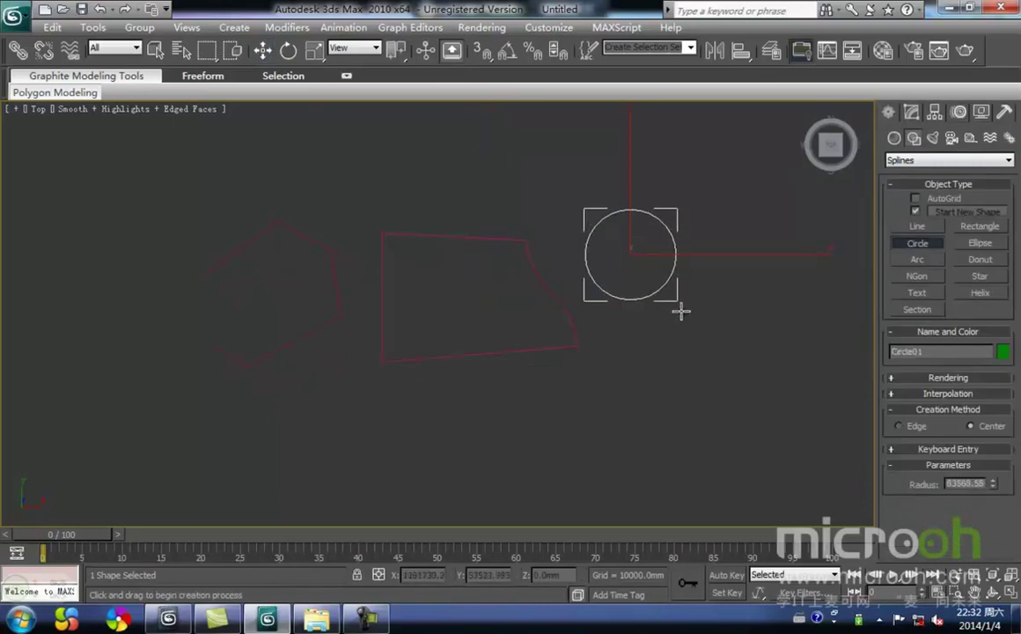
right_click(666, 323)
click(673, 335)
click(665, 221)
middle_drag(706, 244, 651, 264)
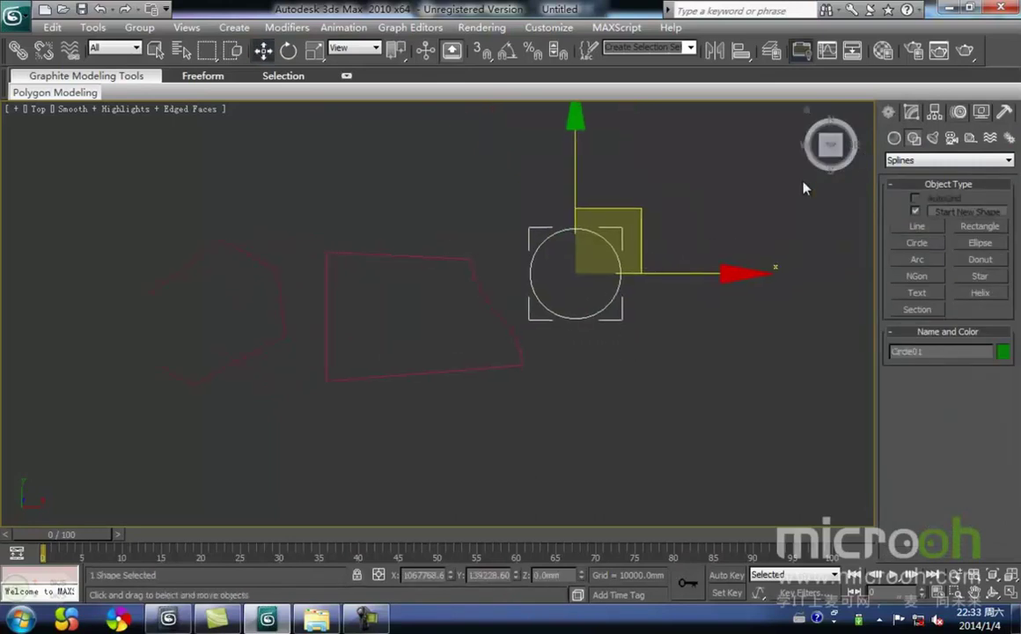
- Increase the circle's radius to about 94,430 mm and clear the selection
click(911, 112)
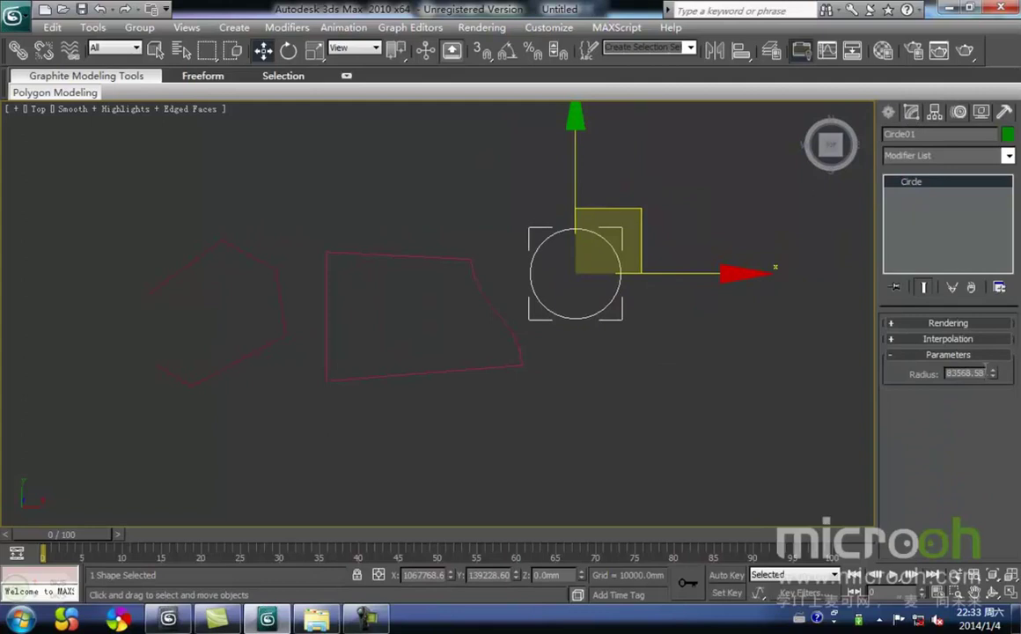
mouse_move(993, 374)
mouse_down()
mouse_move(993, 404)
mouse_move(992, 357)
mouse_up()
click(634, 325)
click(613, 307)
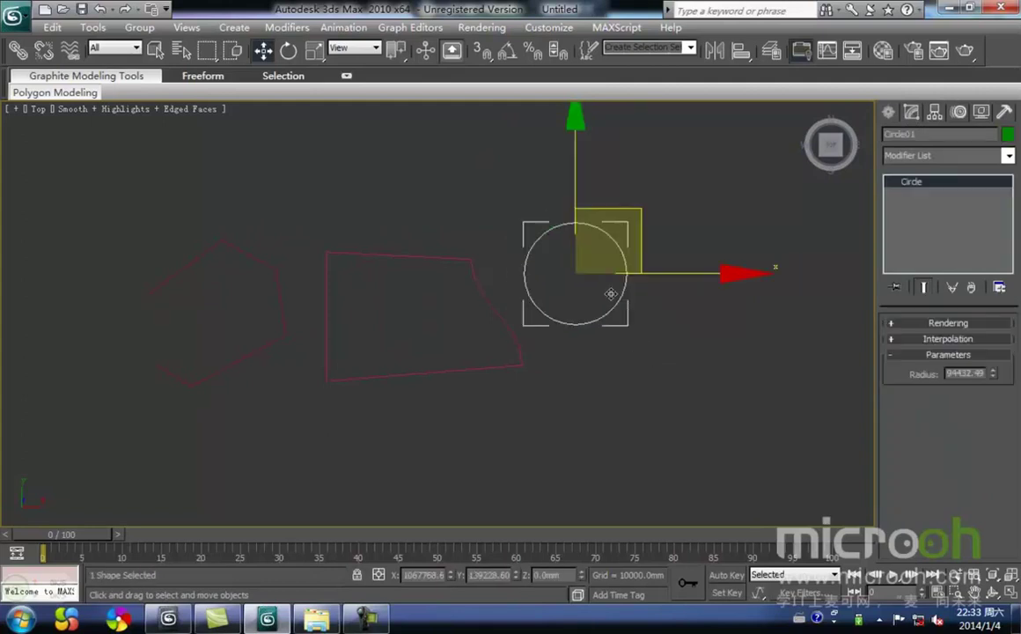
middle_drag(626, 315, 605, 330)
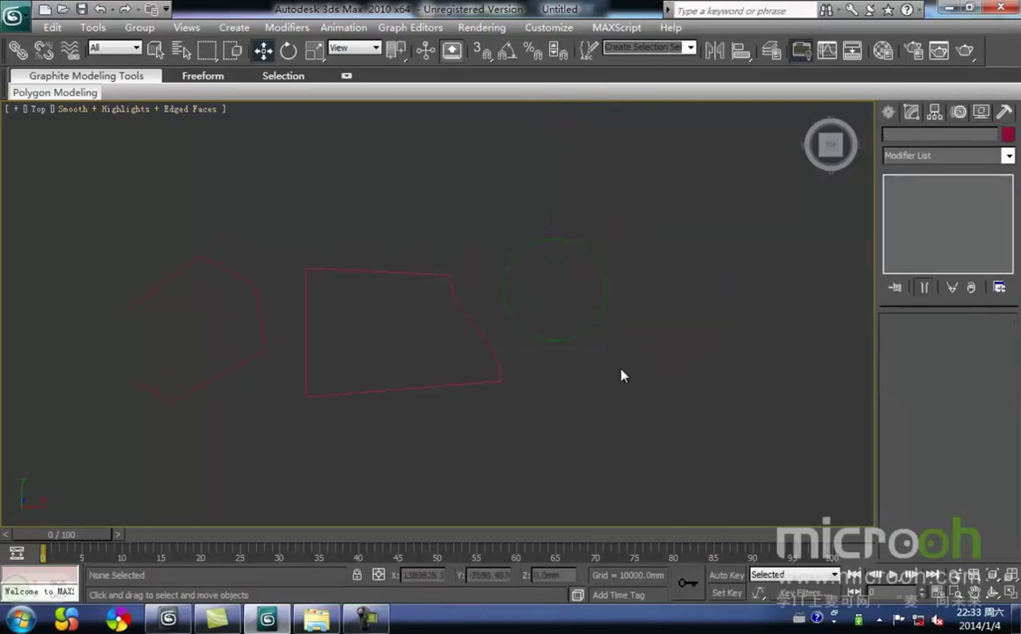
- Add an Edit Spline modifier to the circle
click(1007, 155)
key(e)
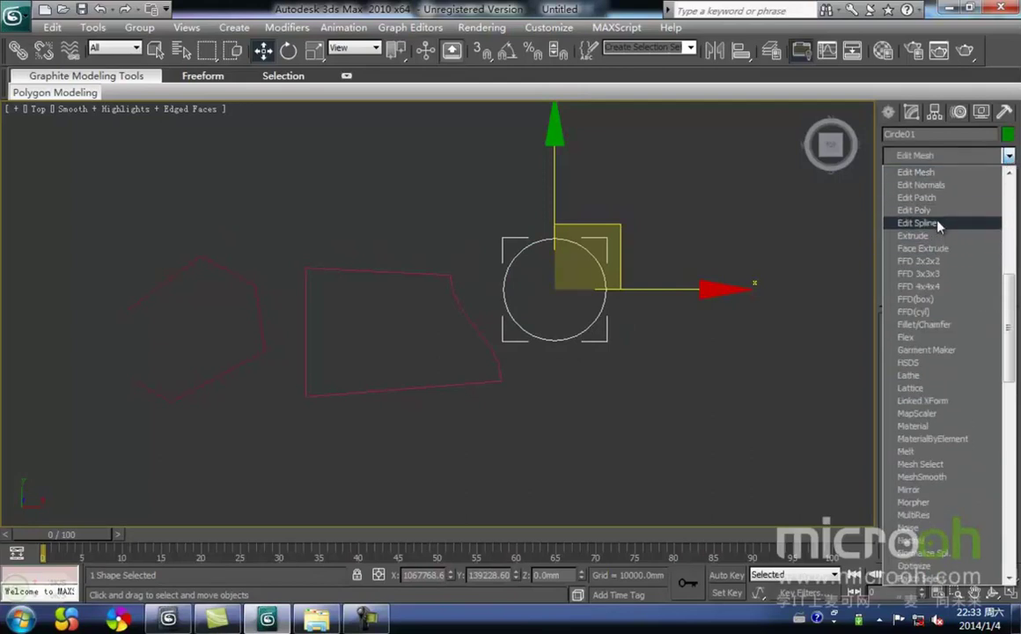
key(Escape)
key(e)
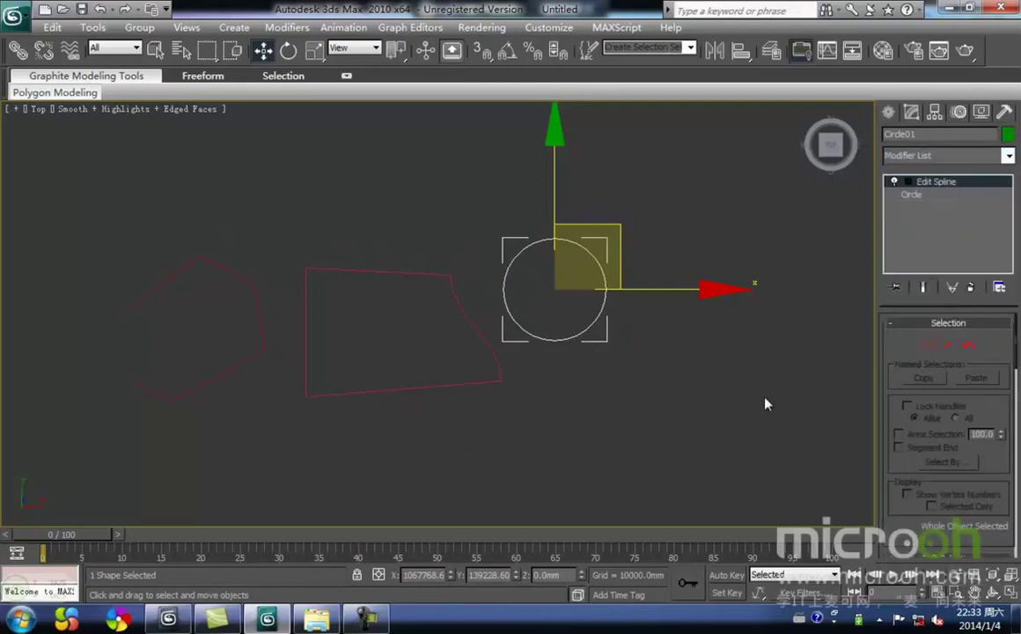
- At Vertex level, move the circle's bottom vertex down so the outline becomes egg-shaped
click(928, 345)
click(554, 340)
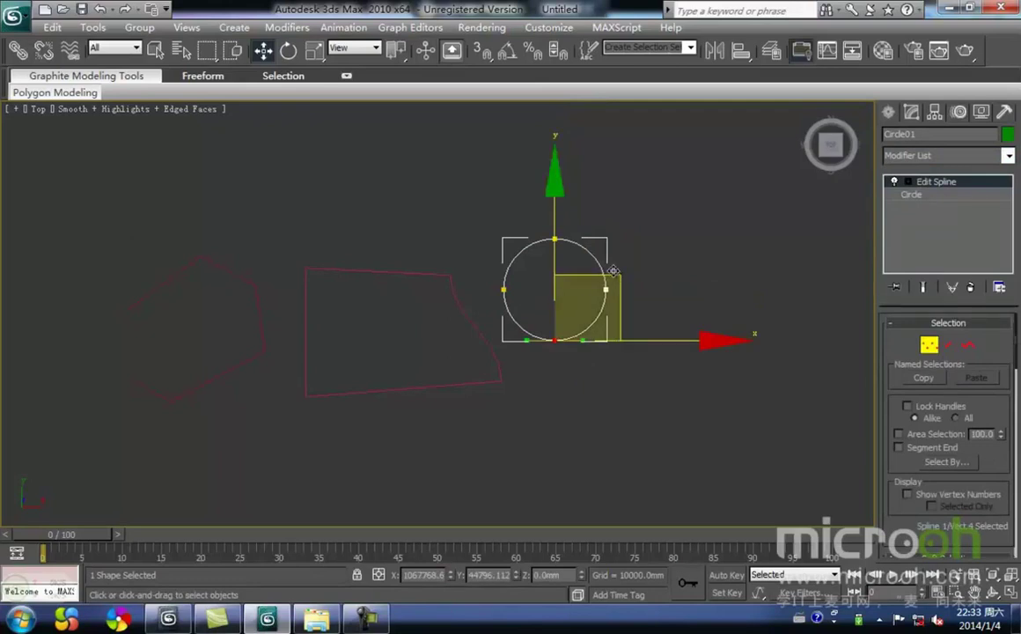
drag(614, 277, 618, 302)
click(665, 297)
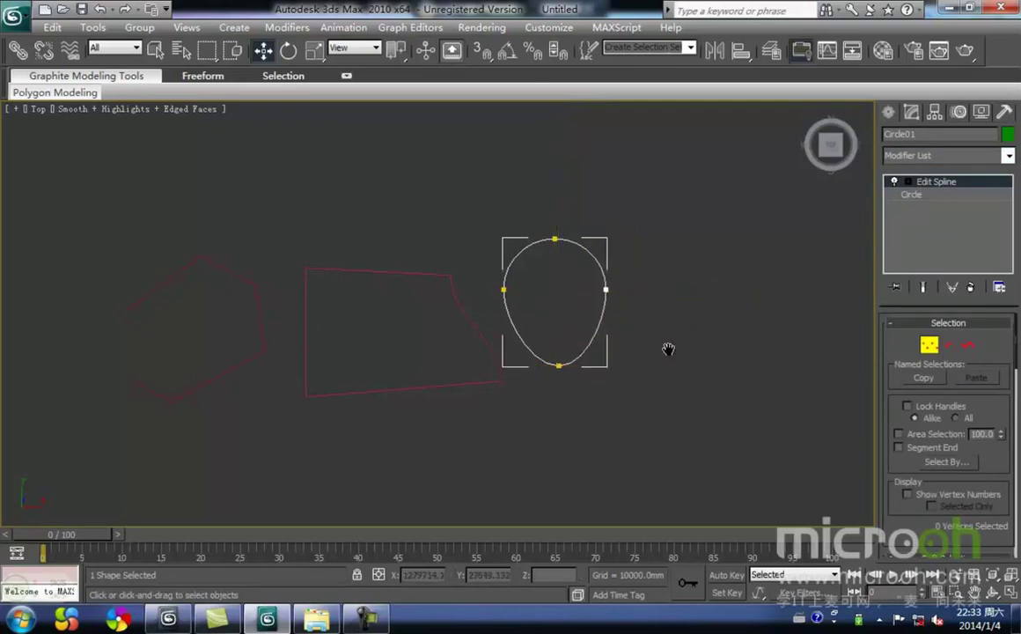
middle_drag(670, 356, 659, 360)
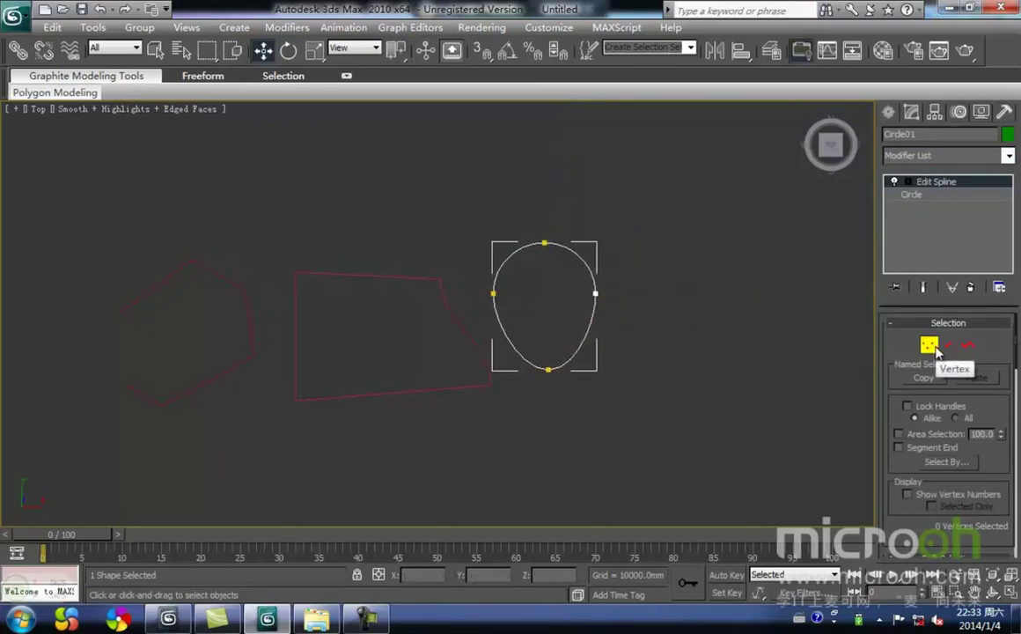
- At Segment level, move the lower-right segment of the circle outward and down, and return to object level
click(948, 344)
click(581, 348)
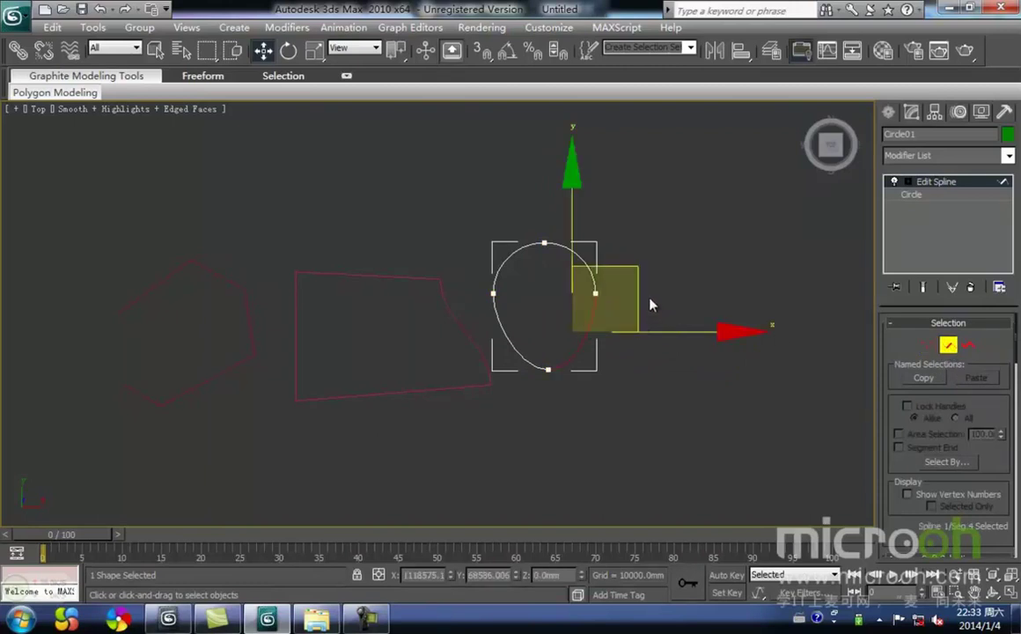
drag(638, 299, 663, 316)
click(661, 440)
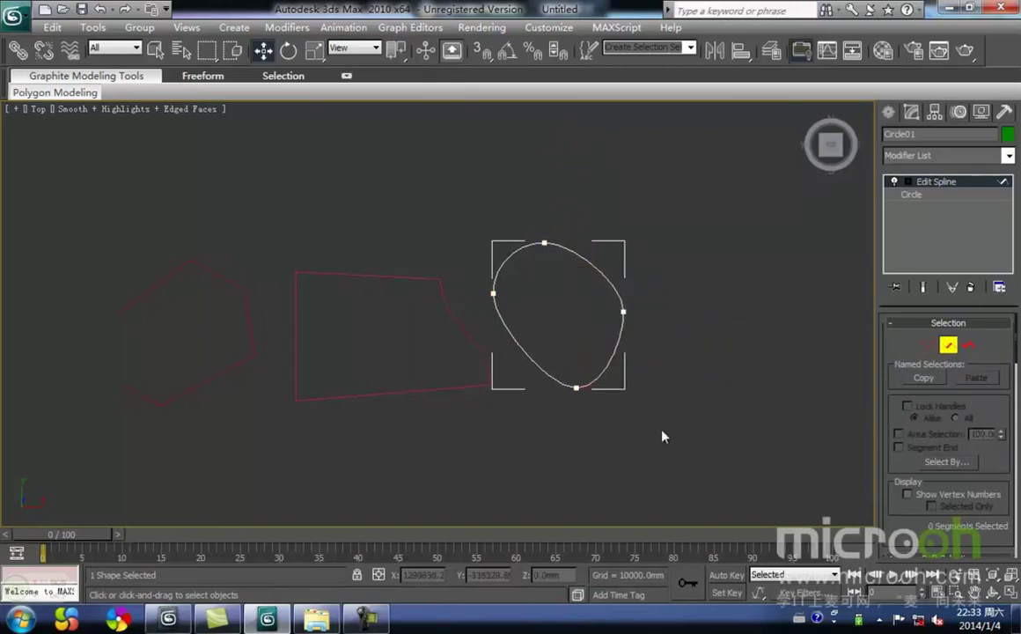
click(948, 344)
click(765, 358)
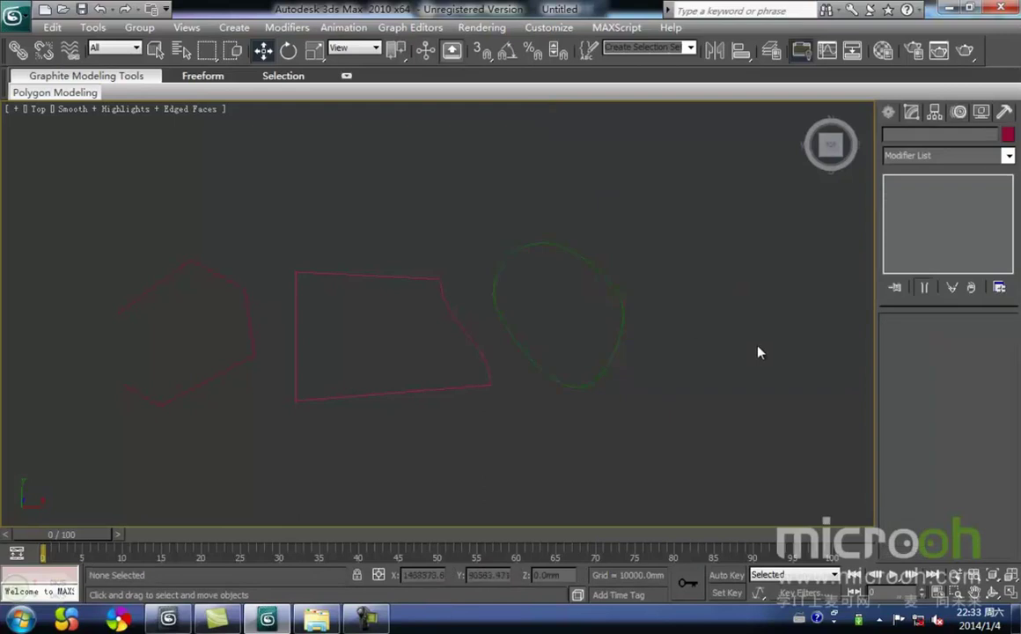
drag(636, 353, 588, 304)
- Draw an ellipse about 152,700 mm long and 262,800 mm wide below the other shapes
click(888, 113)
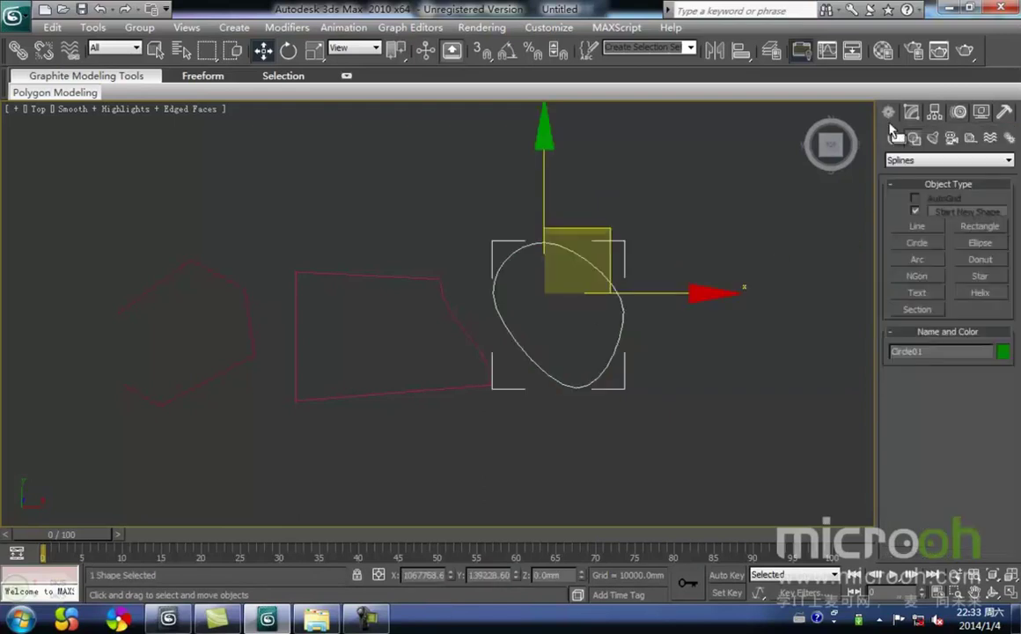
click(982, 246)
middle_drag(679, 302, 706, 240)
middle_drag(363, 375, 520, 361)
mouse_move(390, 382)
mouse_down()
mouse_move(452, 406)
mouse_move(534, 467)
mouse_up()
right_click(578, 393)
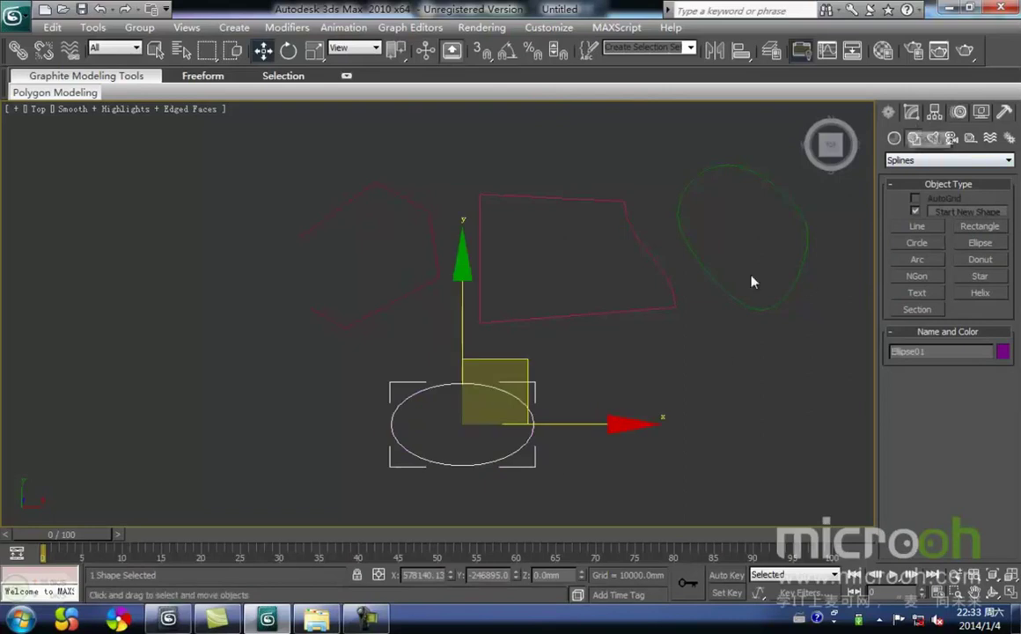
- Enlarge the ellipse to a length of about 177,120 mm and a width of about 344,270 mm
click(910, 111)
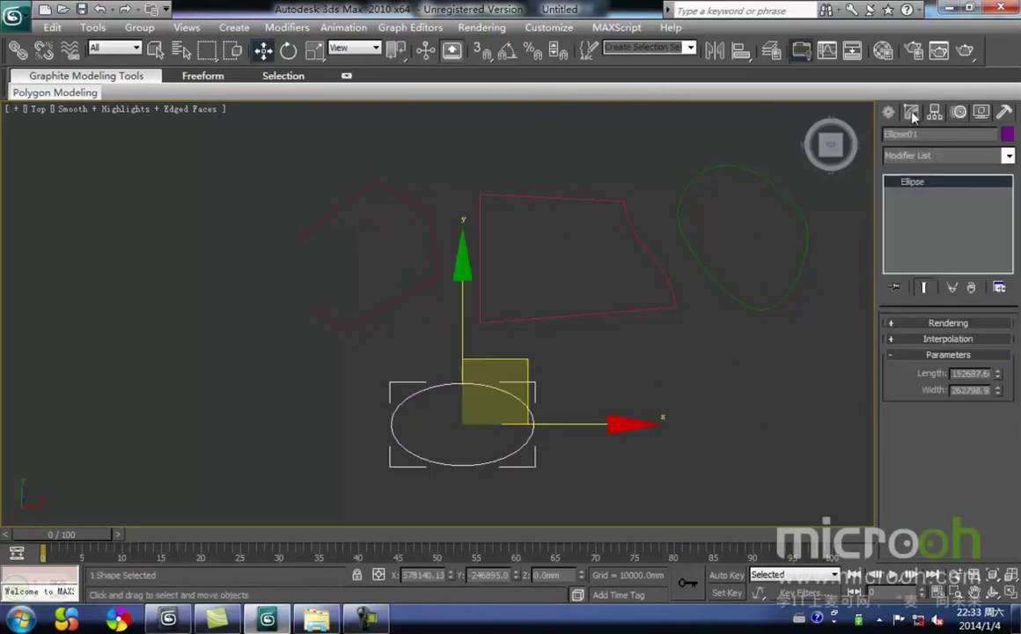
drag(999, 376, 1002, 384)
middle_drag(599, 377, 579, 354)
scroll(559, 345, down, 1)
scroll(406, 293, up, 1)
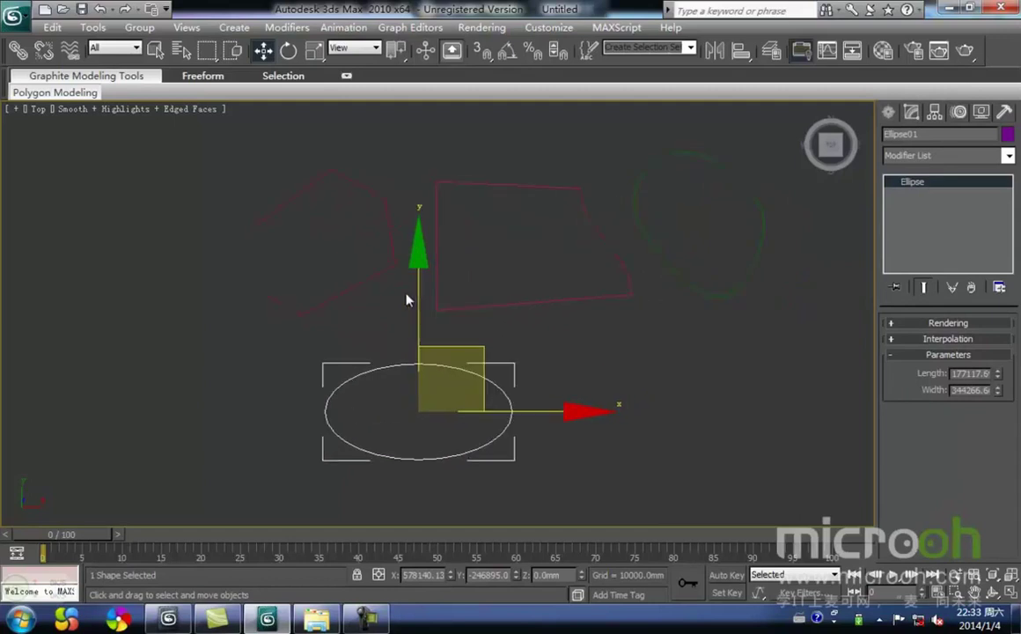
- Select the existing shapes in turn, ending with the ellipse, to compare their modifier stacks and available editing parameters
drag(406, 293, 346, 230)
middle_drag(358, 272, 371, 267)
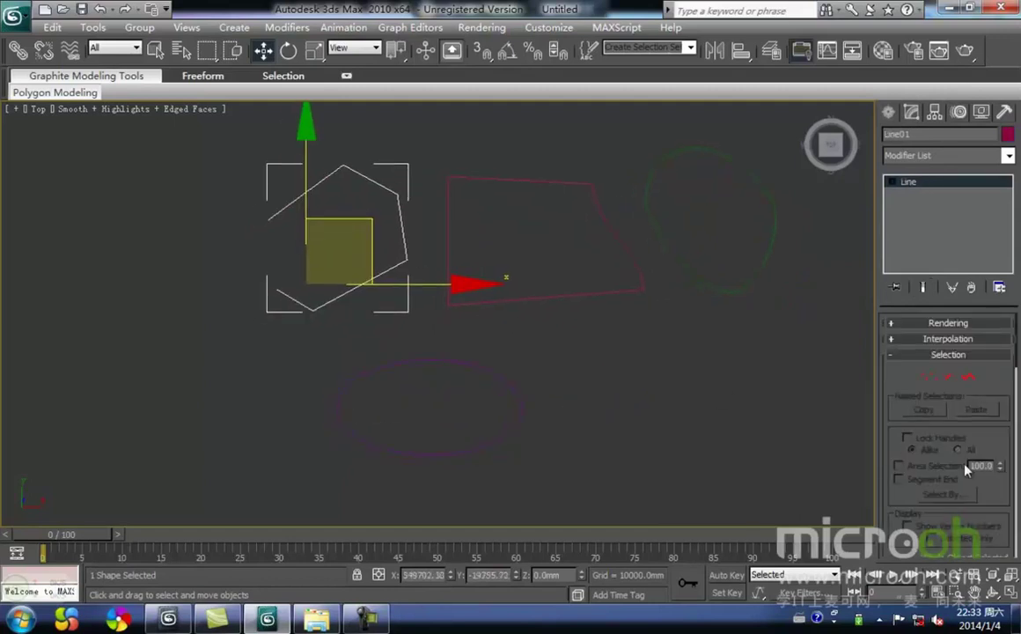
drag(724, 351, 552, 202)
drag(625, 412, 502, 377)
click(589, 460)
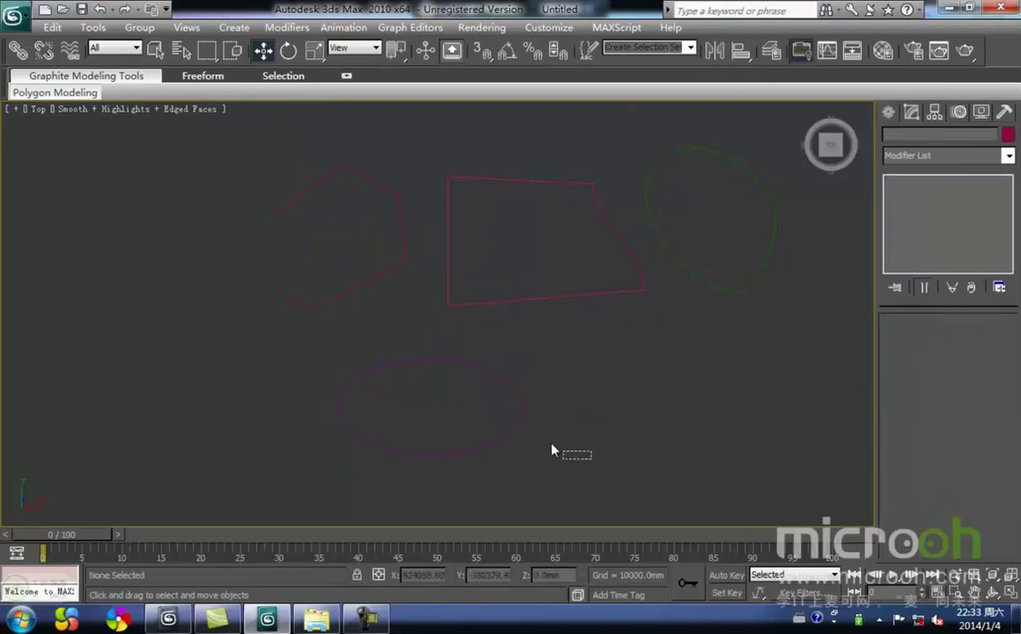
drag(589, 460, 475, 362)
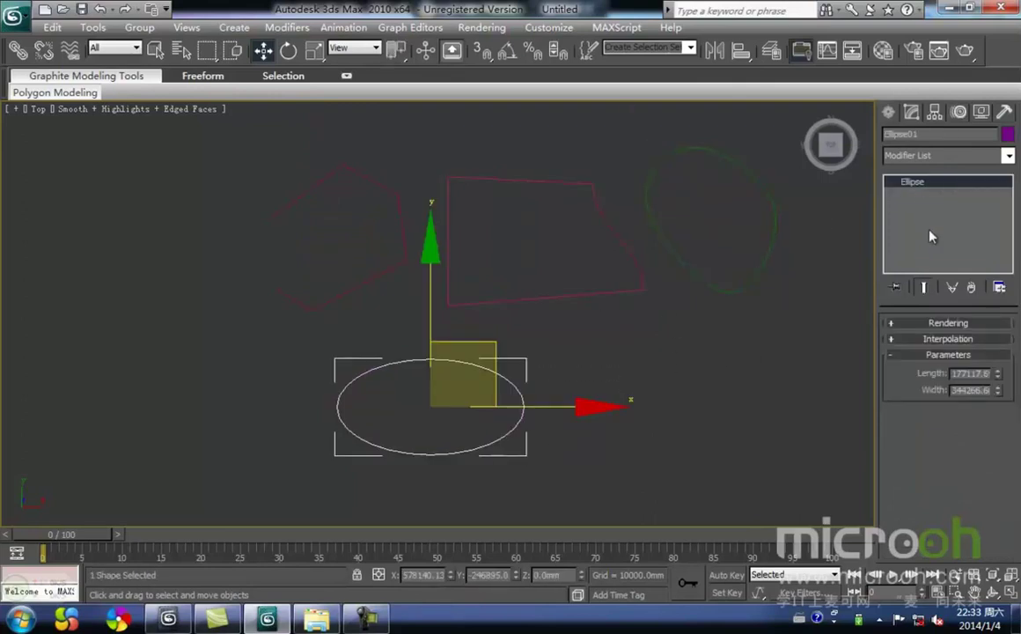
drag(576, 452, 502, 413)
click(613, 443)
drag(612, 438, 504, 391)
drag(547, 458, 433, 383)
click(1009, 156)
scroll(944, 269, down, 3)
scroll(944, 268, down, 3)
scroll(942, 264, up, 5)
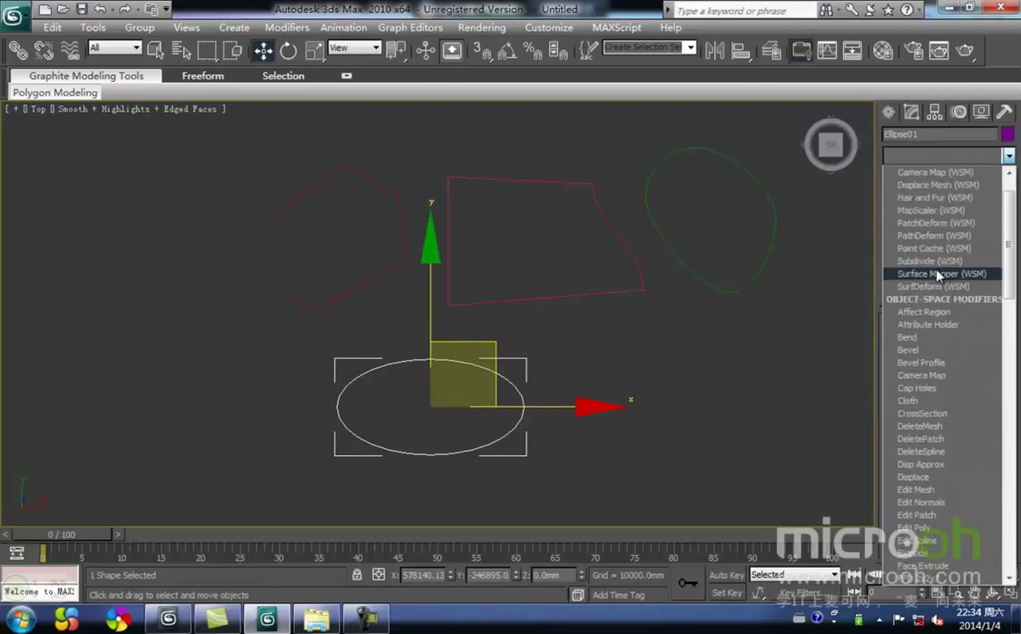
click(789, 352)
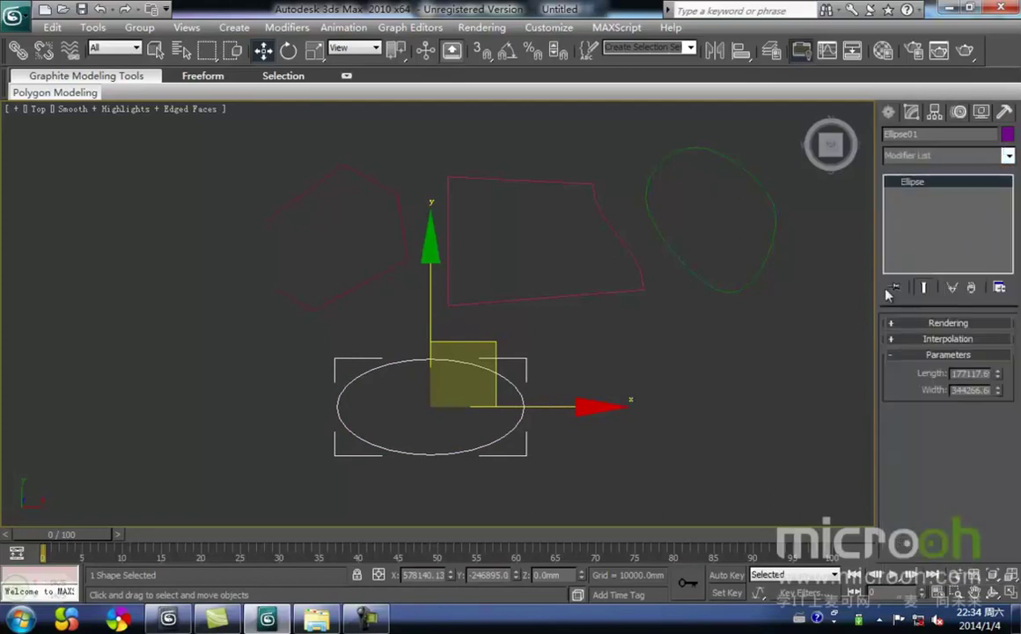
- Hide the modifier buttons and configure the modifier set with Edit Spline assigned to the first button slot
click(999, 288)
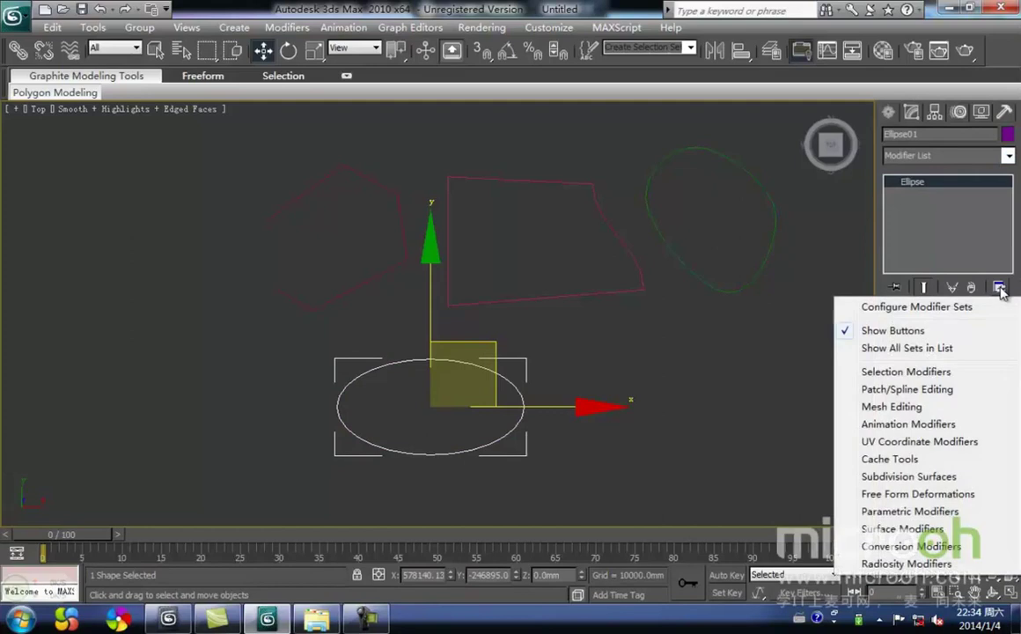
click(849, 331)
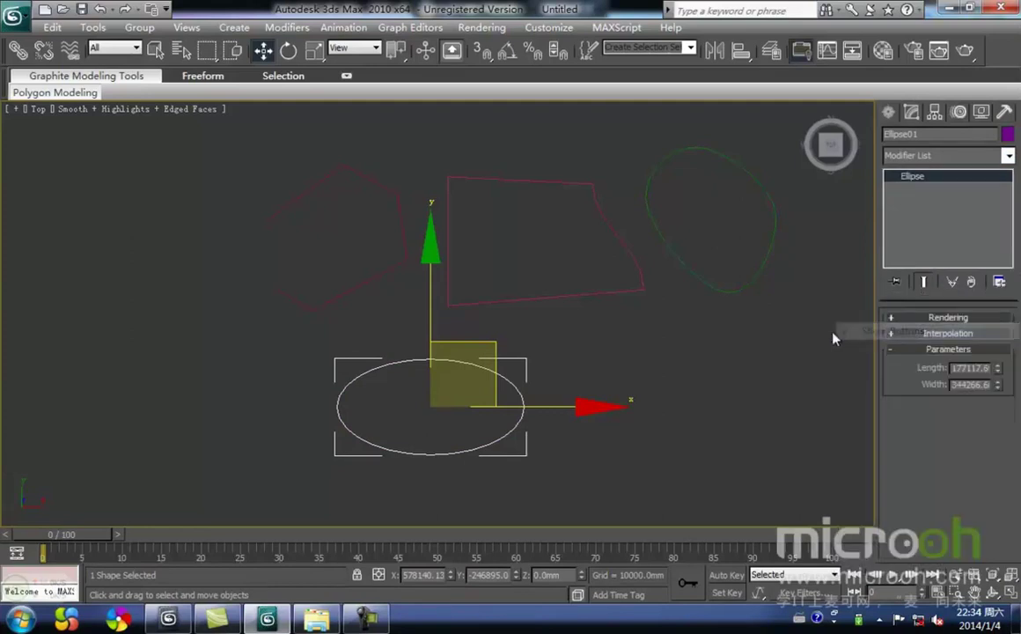
click(998, 282)
click(924, 302)
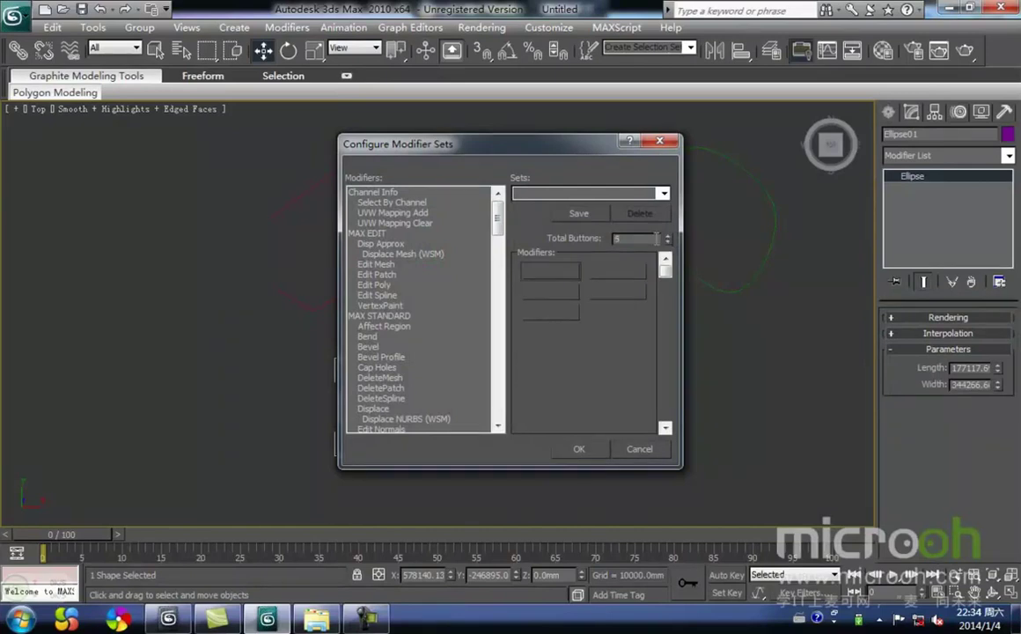
drag(407, 274, 409, 280)
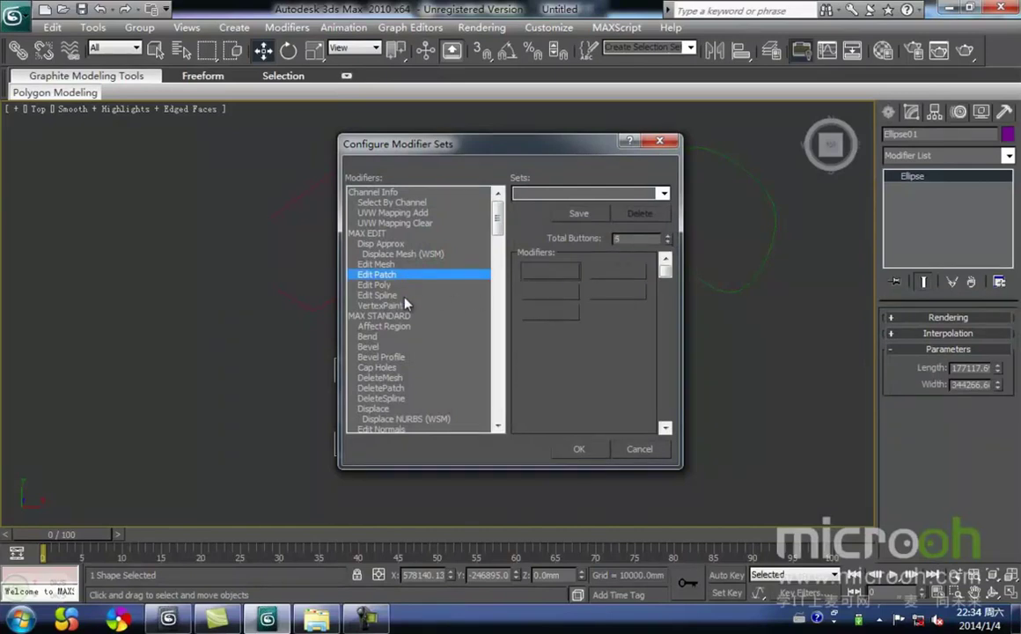
click(369, 297)
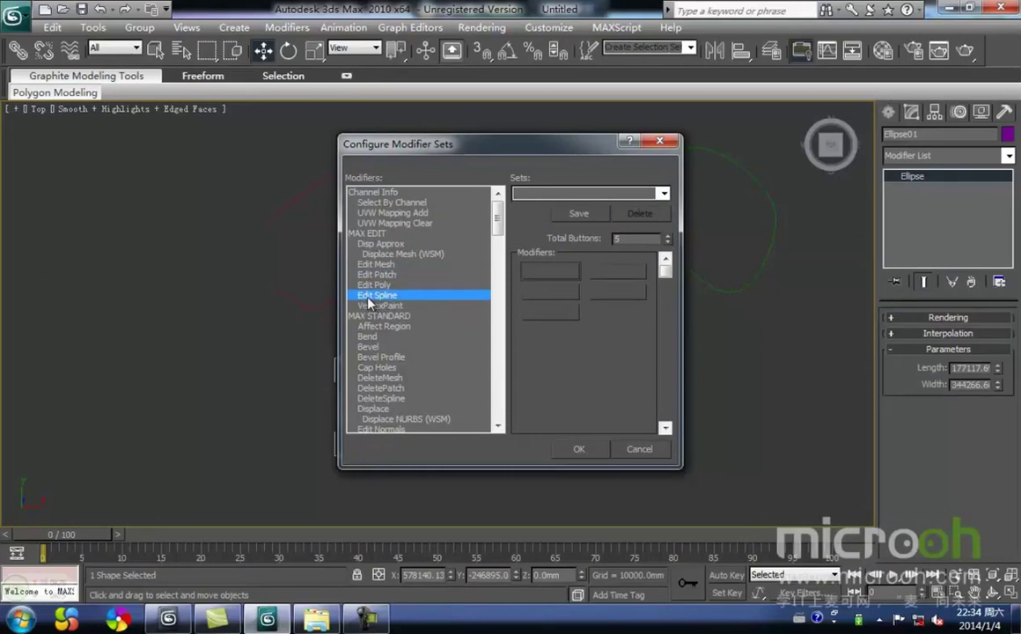
drag(372, 302, 542, 279)
click(590, 452)
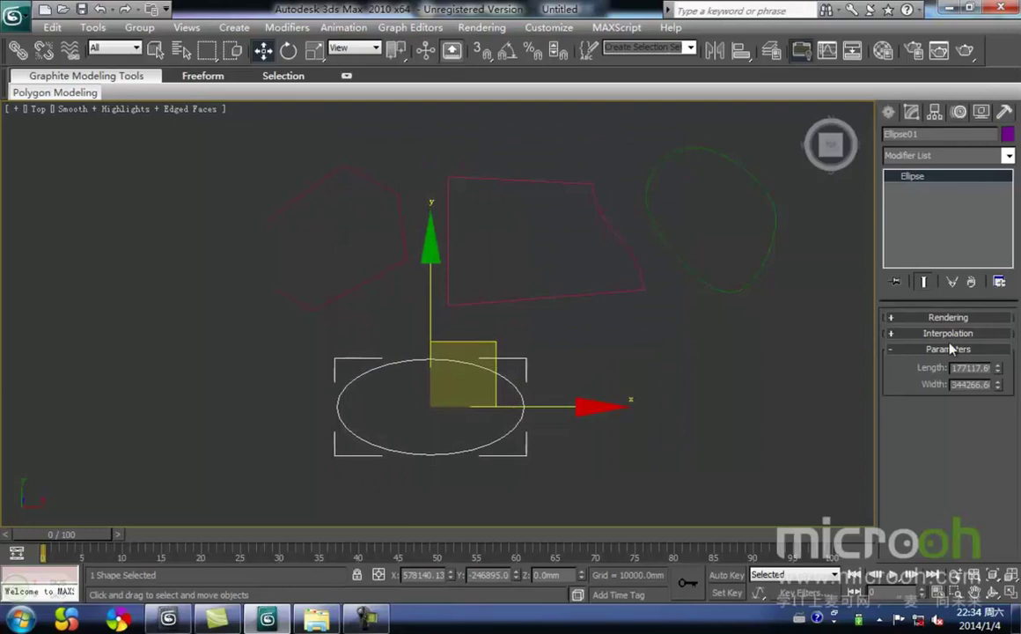
- Show the configured modifier buttons above the modifier stack and deselect the ellipse
click(998, 280)
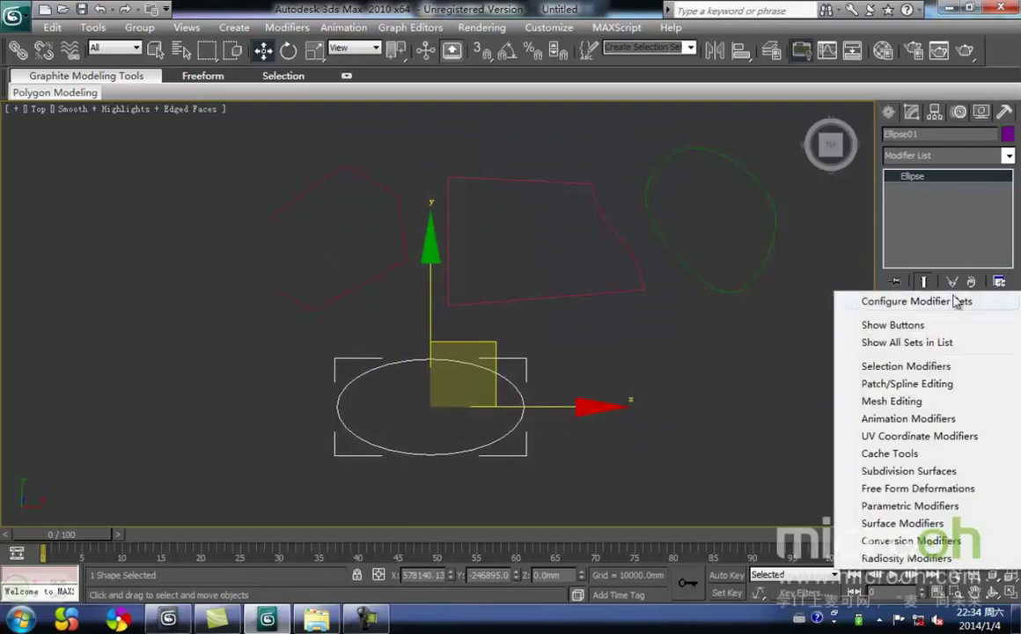
click(847, 326)
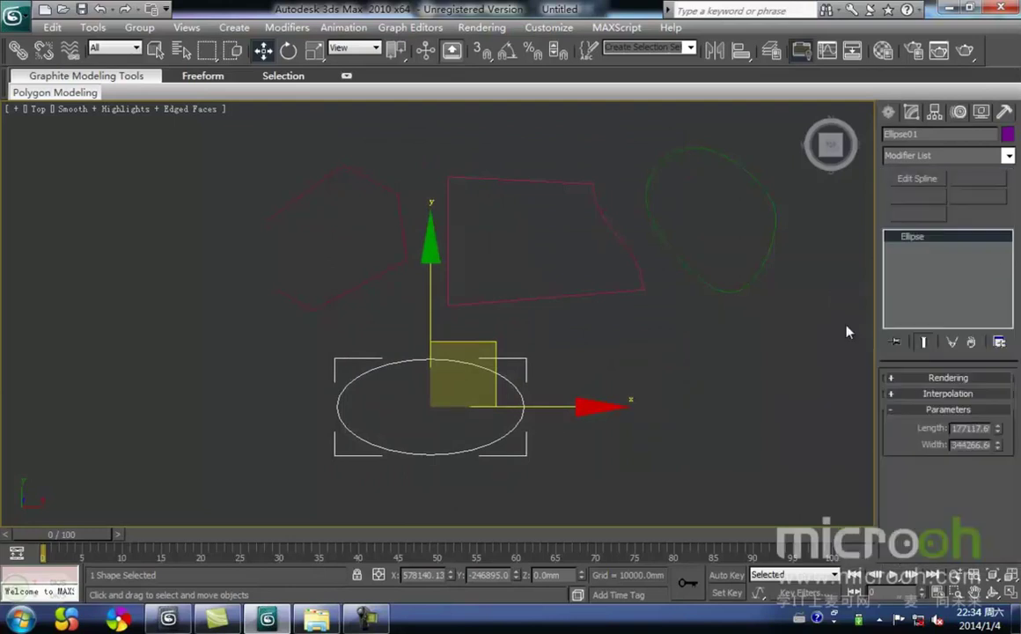
click(816, 341)
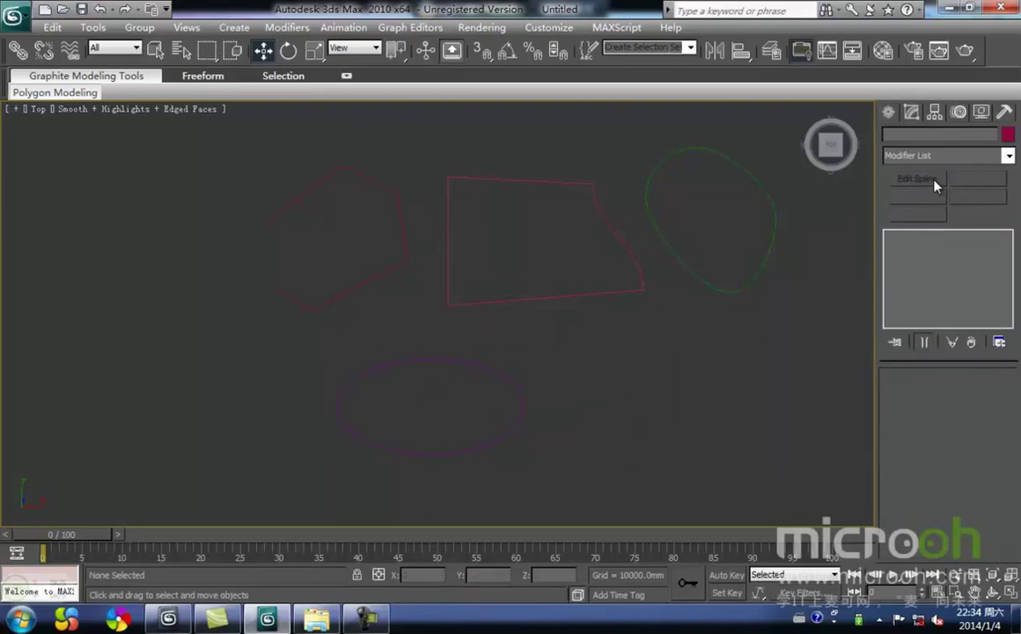
- Add an Edit Spline modifier to the ellipse and switch through its Segment and Spline levels
drag(556, 456, 463, 402)
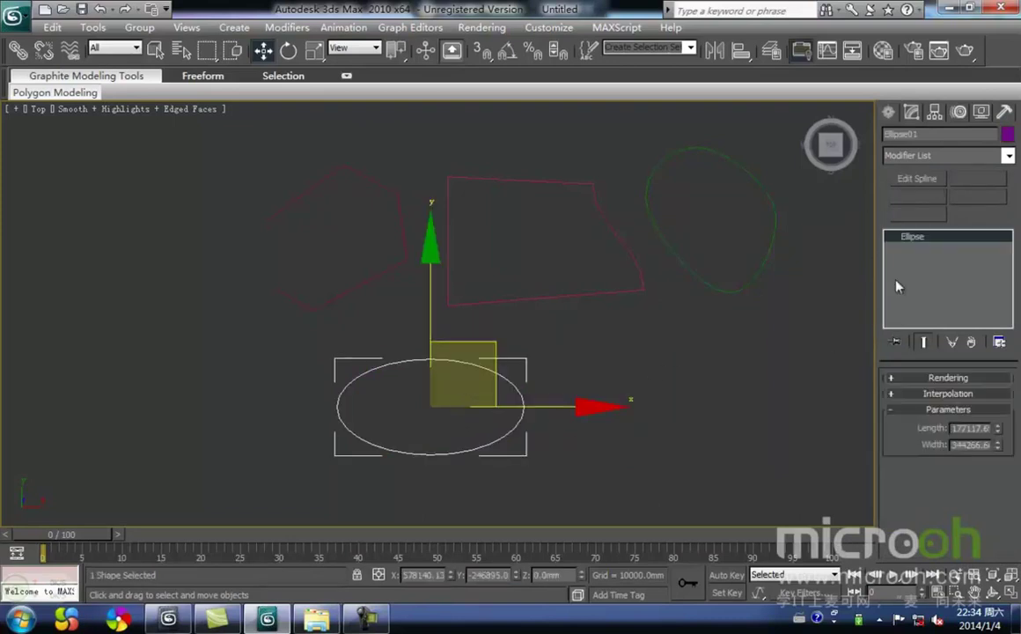
click(929, 183)
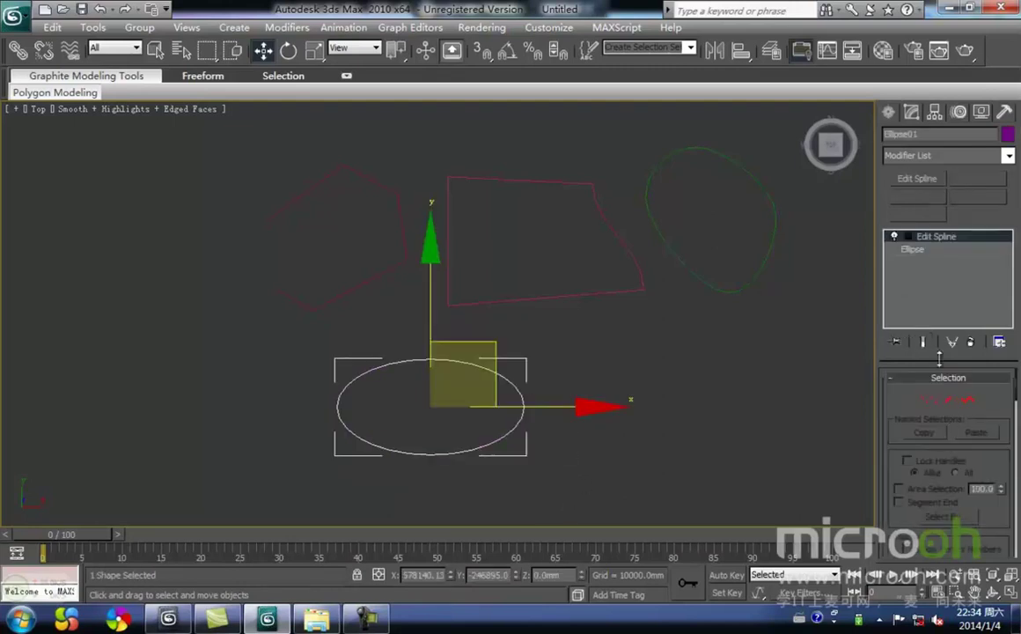
click(946, 400)
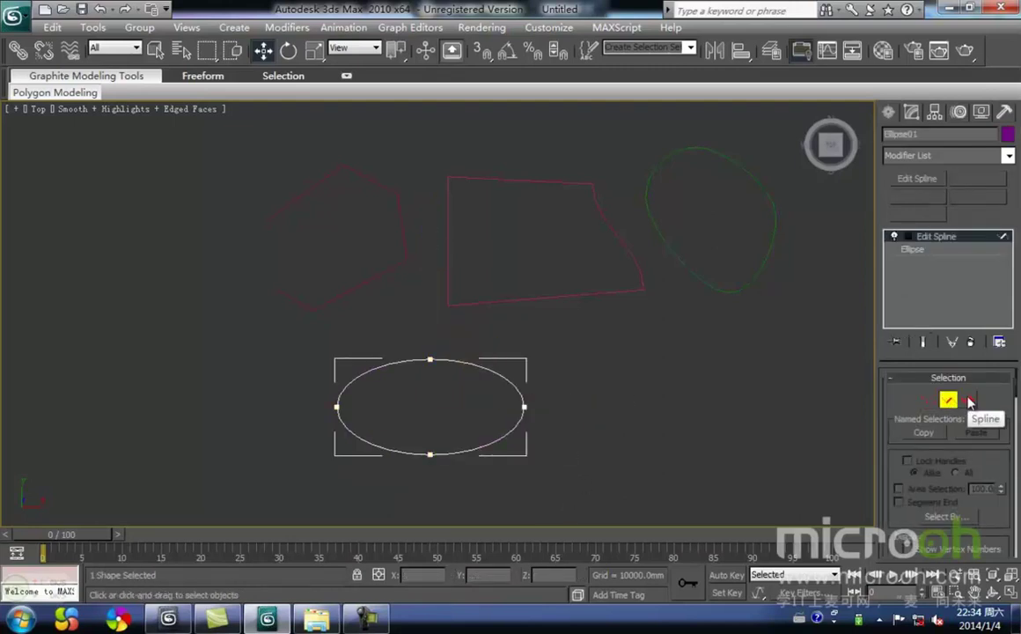
click(968, 400)
middle_drag(658, 438, 793, 283)
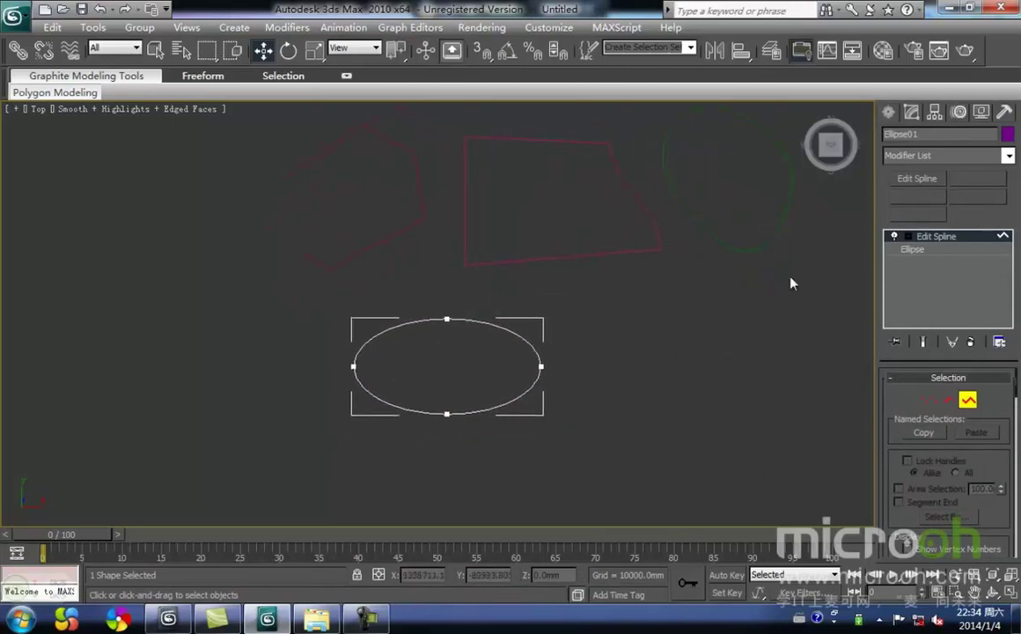
- Draw an arc with a radius of about 172,600 mm to the upper right of the ellipse and select it
click(890, 113)
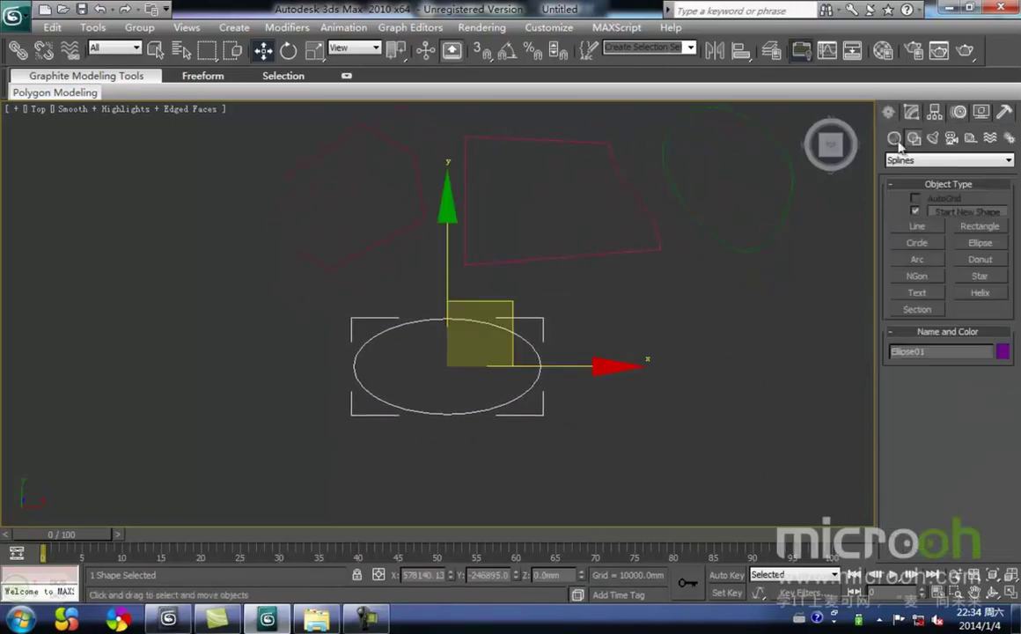
click(918, 262)
drag(608, 335, 776, 334)
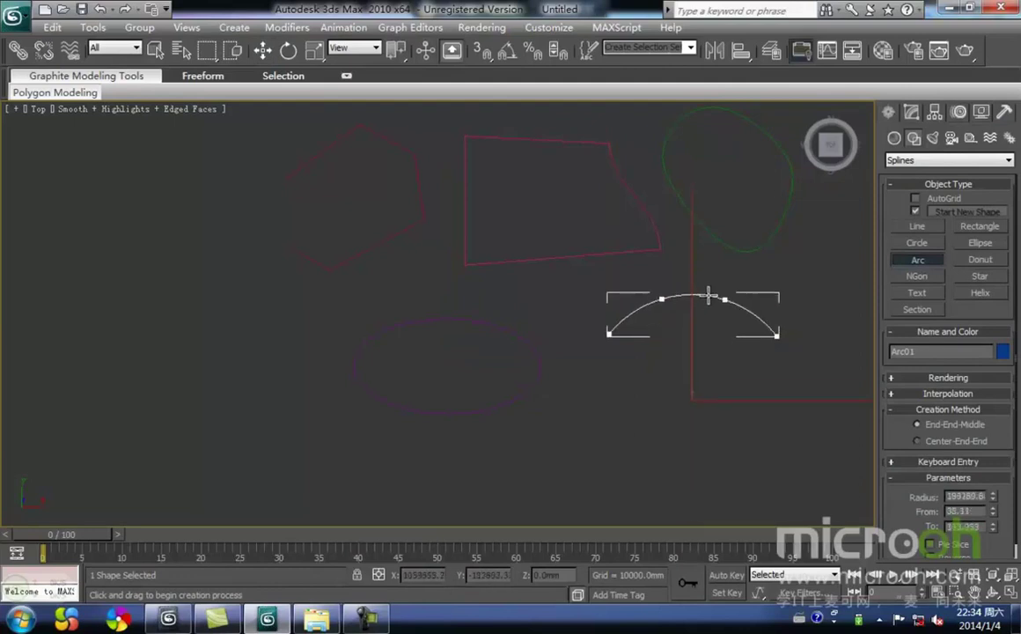
click(706, 284)
right_click(710, 317)
click(708, 327)
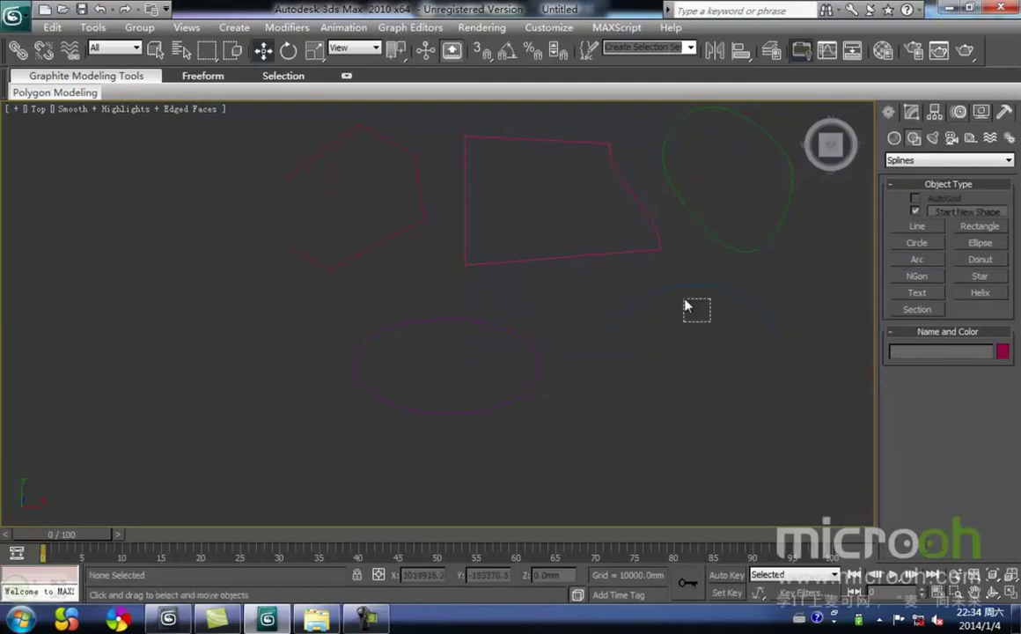
click(704, 290)
middle_drag(706, 299, 652, 308)
- Adjust the arc's radius and its start and end angles in its parameters
click(911, 113)
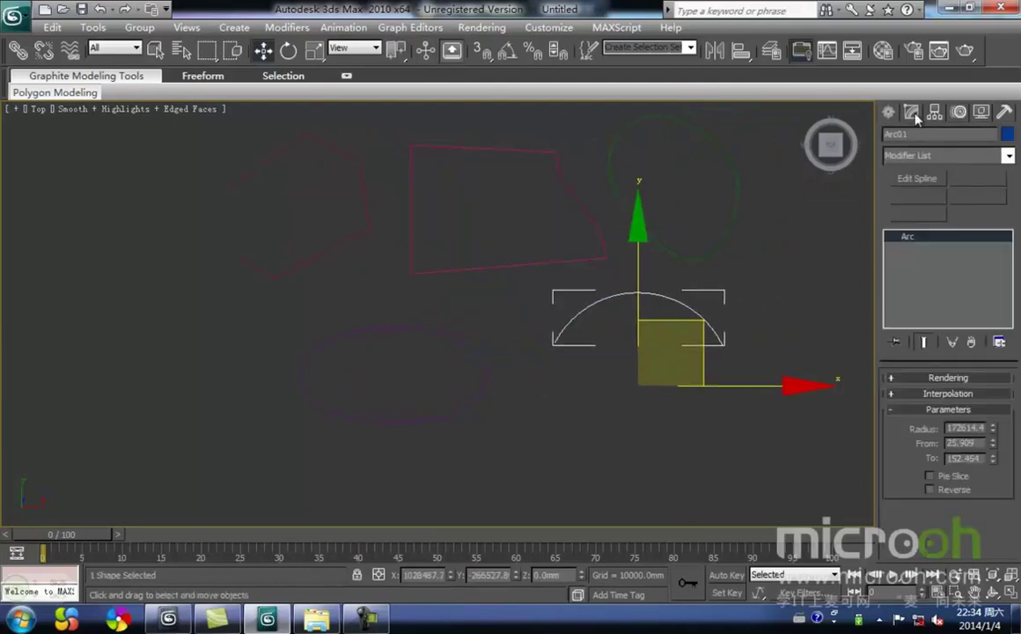
drag(993, 425, 1002, 457)
middle_drag(747, 342, 693, 342)
- Add an Edit Spline modifier to the arc and switch through its Vertex and Spline levels
click(933, 182)
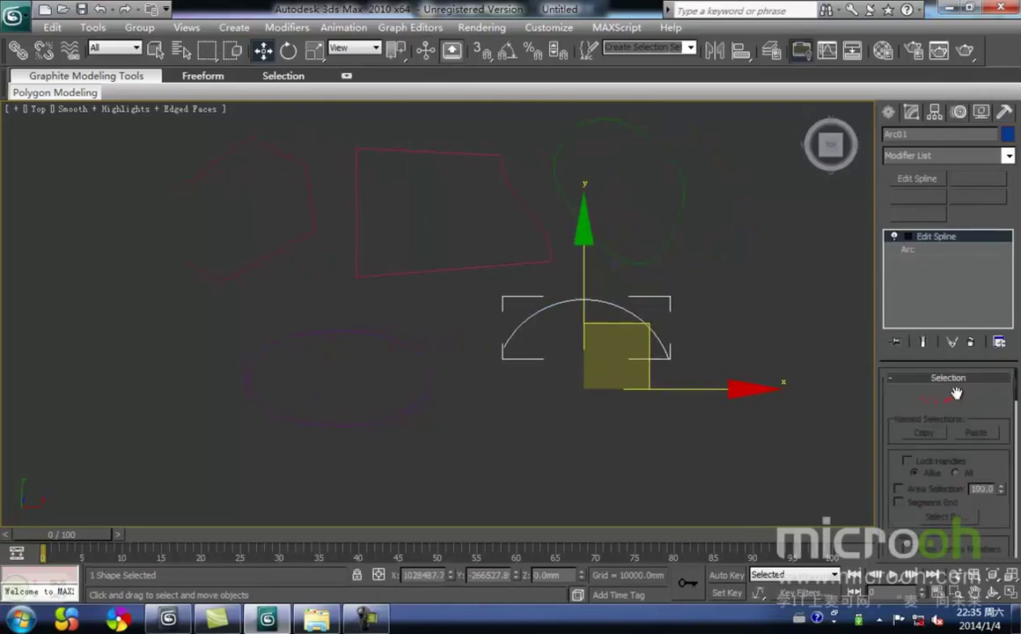
click(930, 402)
click(967, 400)
drag(734, 390, 493, 287)
click(590, 368)
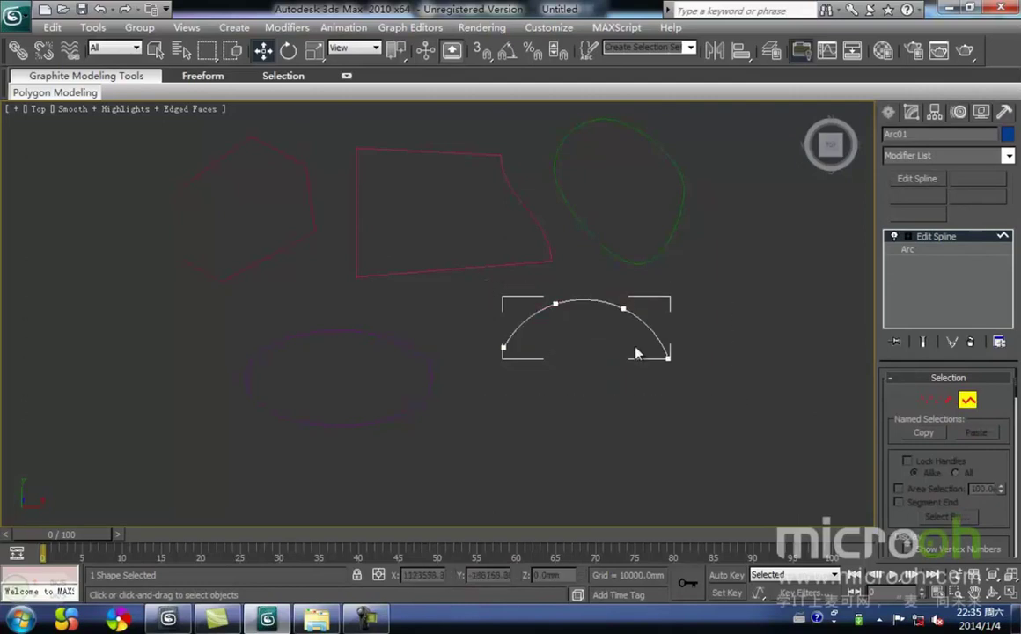
- Draw a donut below the arc with radii of about 108,000 mm and 92,400 mm
click(889, 113)
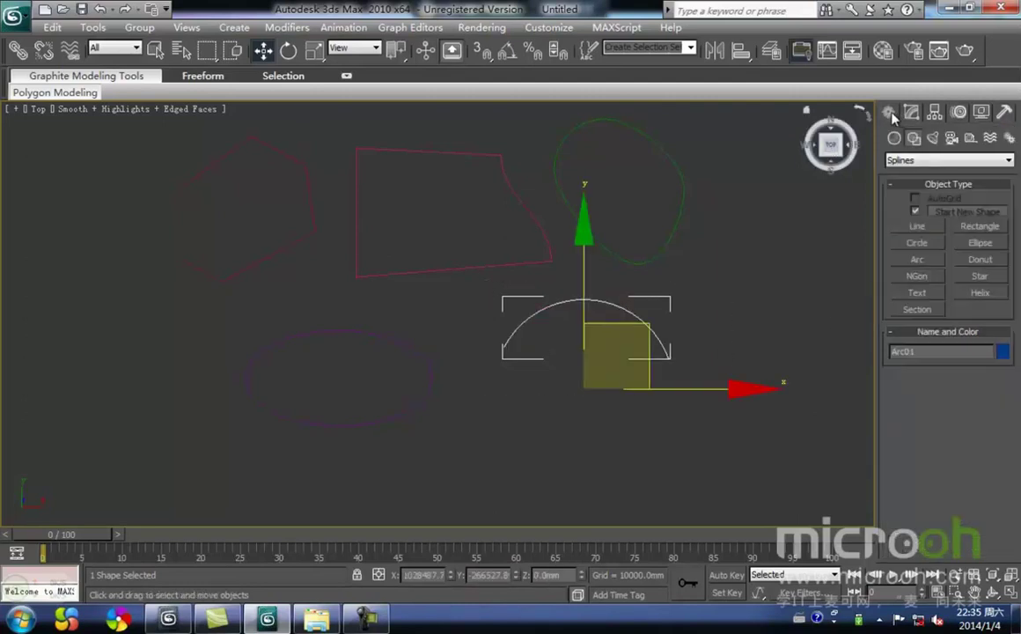
click(983, 261)
drag(523, 357, 556, 405)
click(554, 399)
key(w)
middle_drag(586, 370, 533, 380)
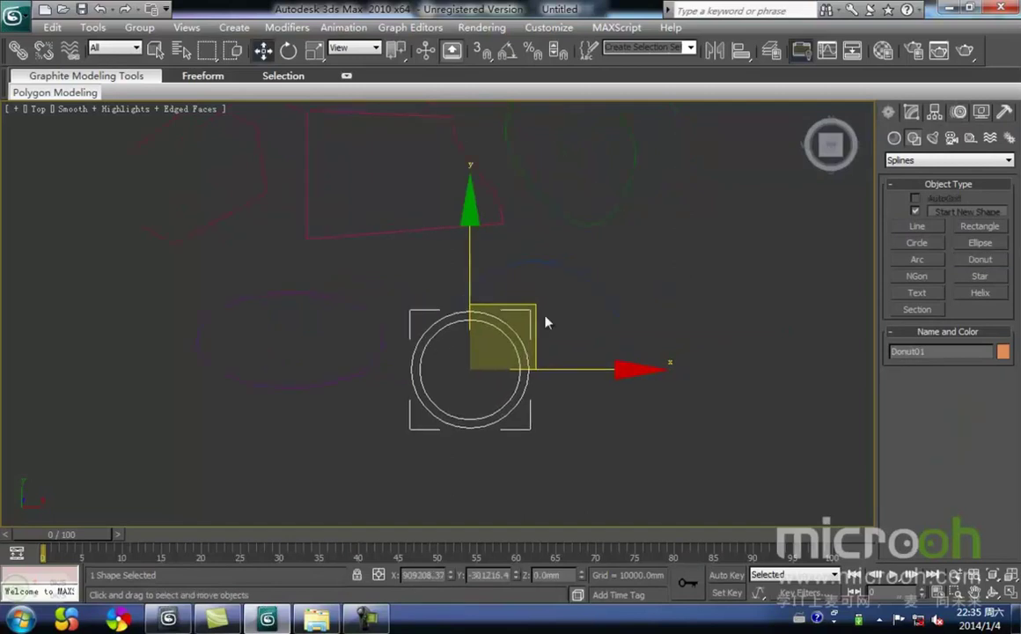
- Move the donut down and to the right and enlarge its radii to about 120,900 mm and 103,500 mm
drag(533, 310, 623, 341)
click(910, 112)
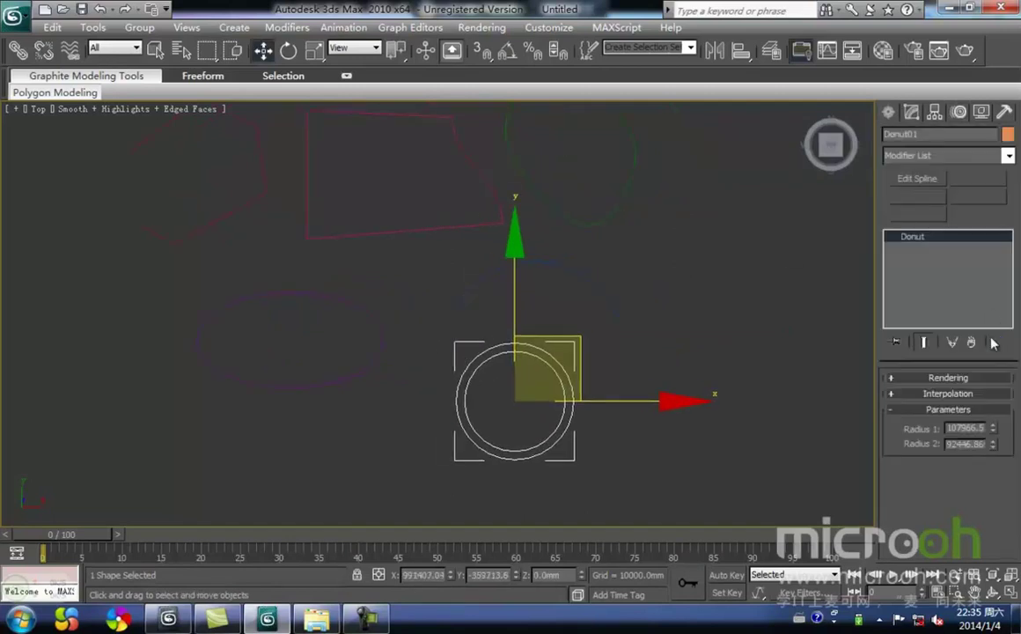
drag(994, 428, 992, 430)
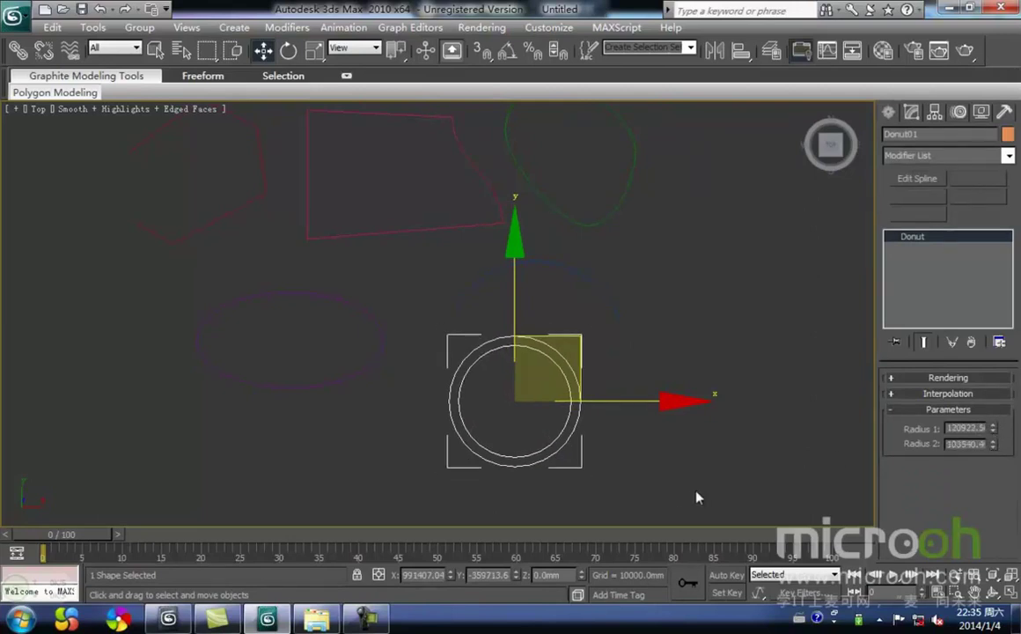
- Add an Edit Spline modifier to the donut and pull the vertices on its right side up and outward
click(917, 179)
middle_drag(639, 396, 627, 363)
click(928, 399)
click(602, 361)
drag(611, 342, 652, 313)
click(638, 424)
middle_drag(634, 391, 634, 412)
middle_drag(763, 379, 766, 341)
middle_drag(681, 389, 671, 407)
scroll(671, 408, down, 2)
- Draw a six-sided NGon to the right of the donut and slightly reduce its radius
click(888, 113)
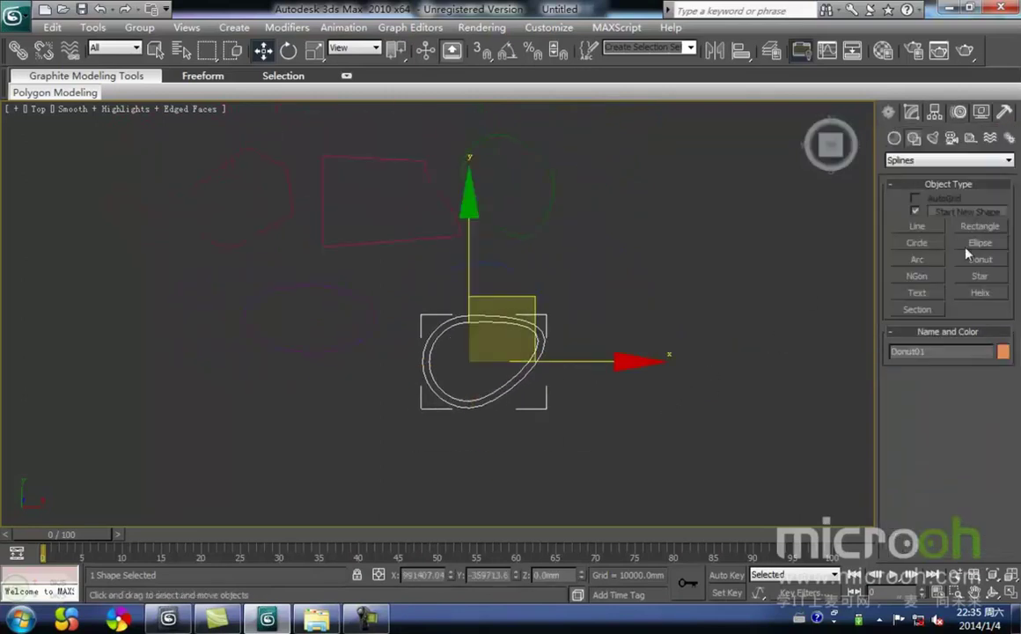
click(917, 276)
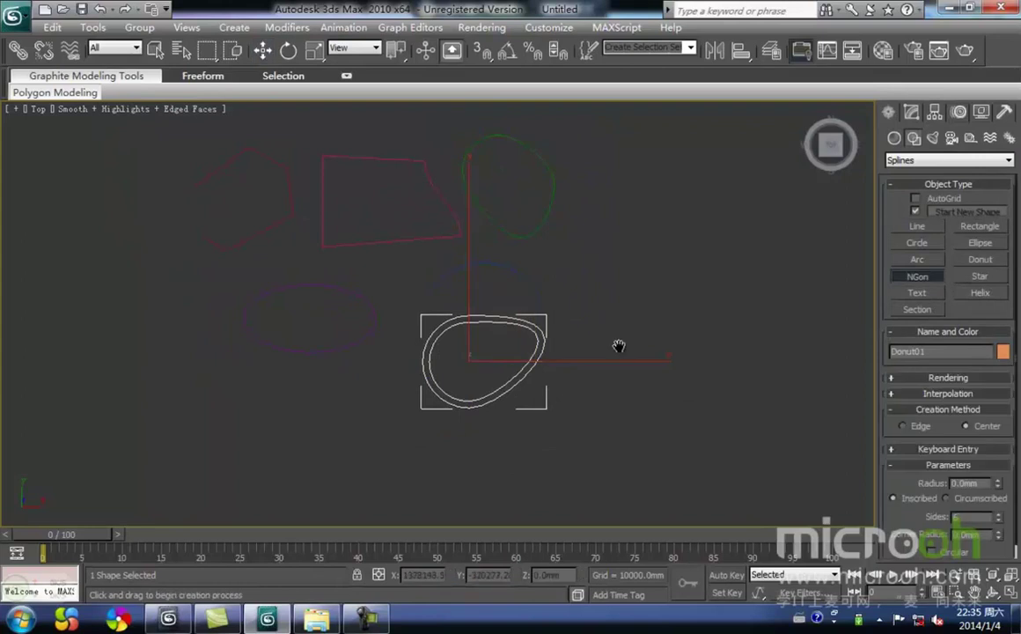
drag(591, 299, 630, 347)
right_click(704, 355)
click(585, 393)
click(630, 254)
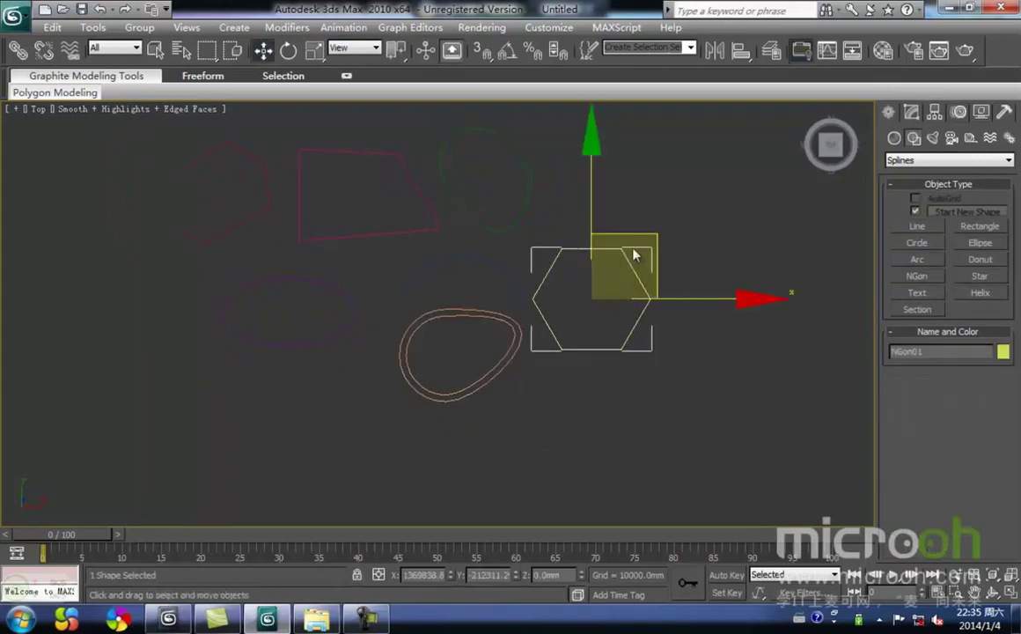
click(910, 113)
drag(1000, 428, 1006, 429)
- Add an Edit Spline modifier to the hexagon and pull its rightmost vertex up and outward at Vertex level
click(916, 178)
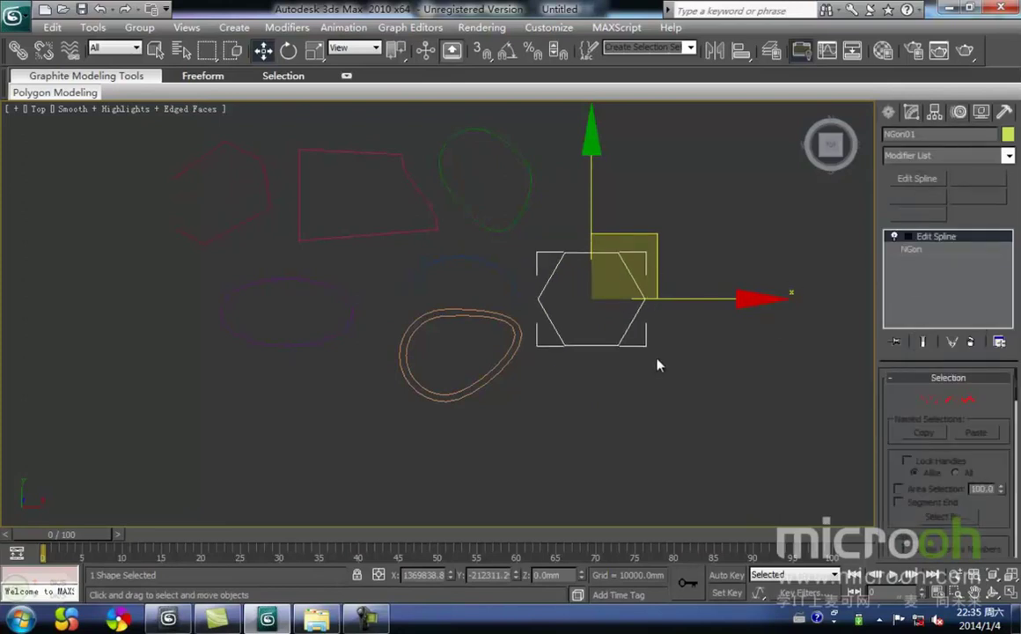
scroll(559, 304, up, 2)
click(930, 401)
scroll(649, 360, down, 2)
drag(688, 386, 581, 304)
drag(659, 267, 690, 253)
click(625, 354)
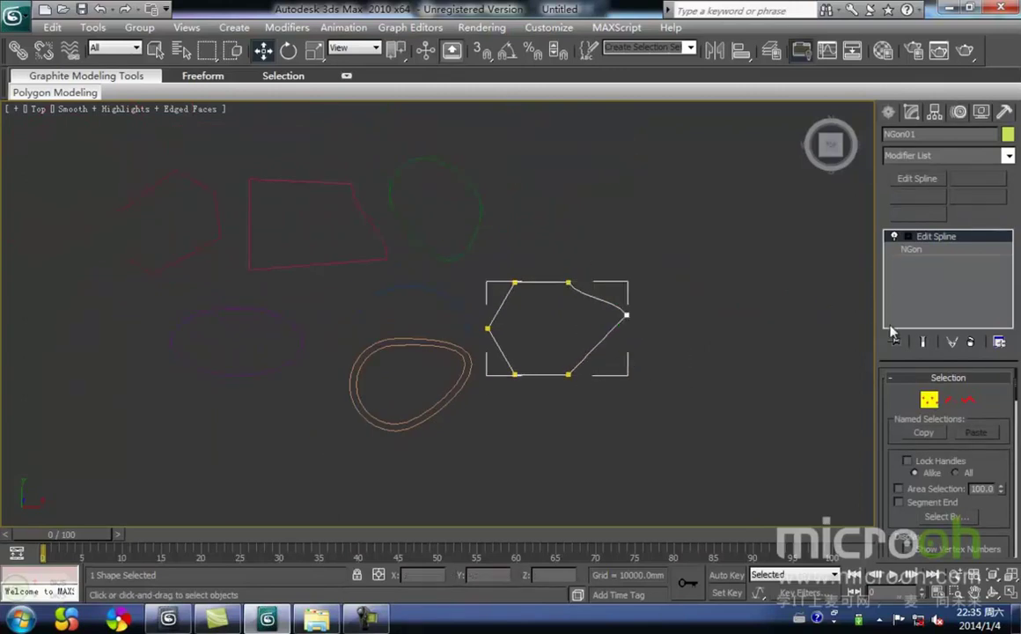
click(926, 403)
click(581, 384)
click(618, 324)
- Draw a six-pointed star below the hexagon with radii of about 121,700 mm and 57,800 mm
click(889, 114)
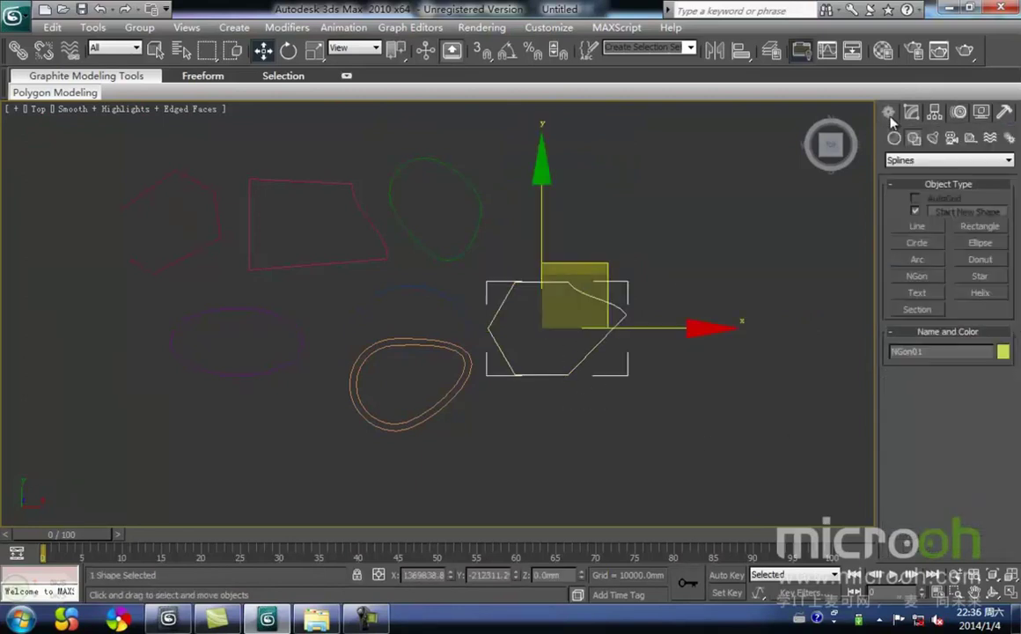
click(984, 280)
middle_drag(724, 304, 741, 280)
drag(523, 404, 545, 445)
click(529, 424)
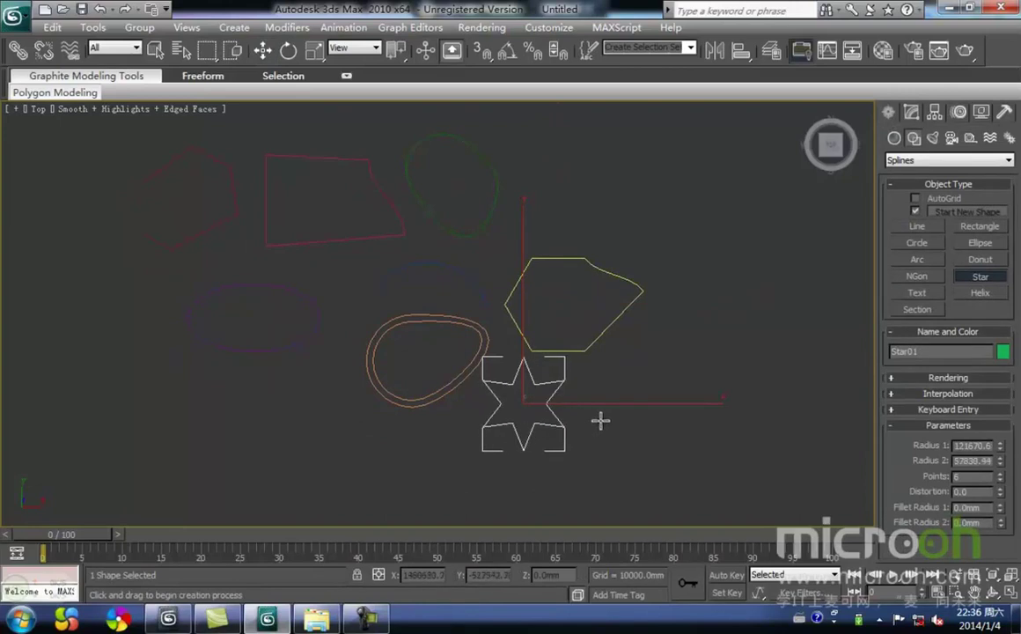
right_click(596, 430)
click(591, 452)
click(517, 419)
middle_drag(649, 453, 668, 426)
- Place a "MAX Text" text shape in Arial below the donut and select it
click(911, 292)
middle_drag(475, 428, 556, 394)
drag(456, 419, 467, 422)
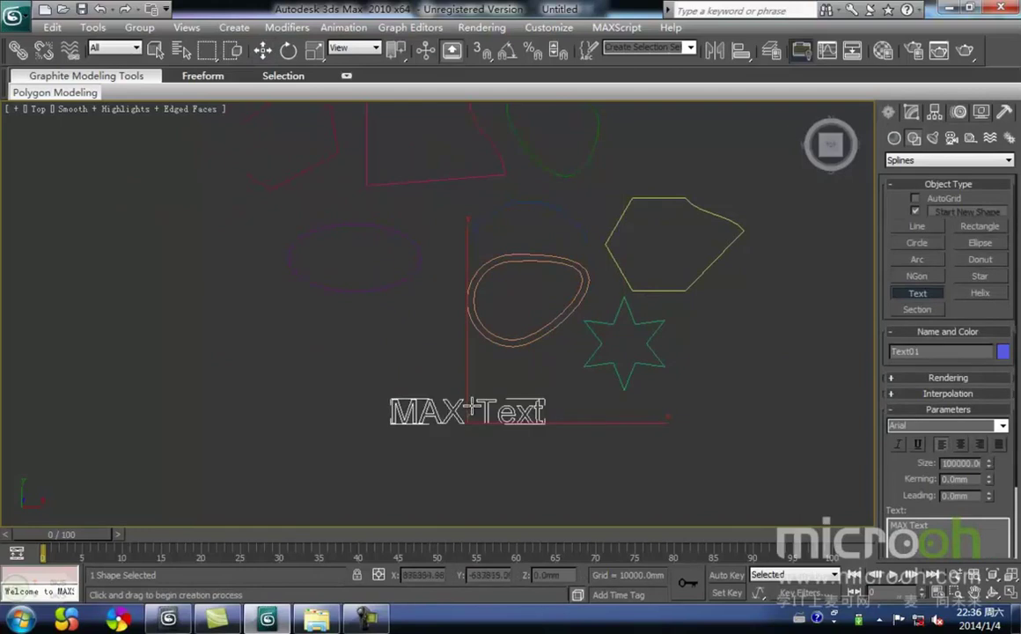
right_click(590, 424)
click(549, 450)
click(509, 404)
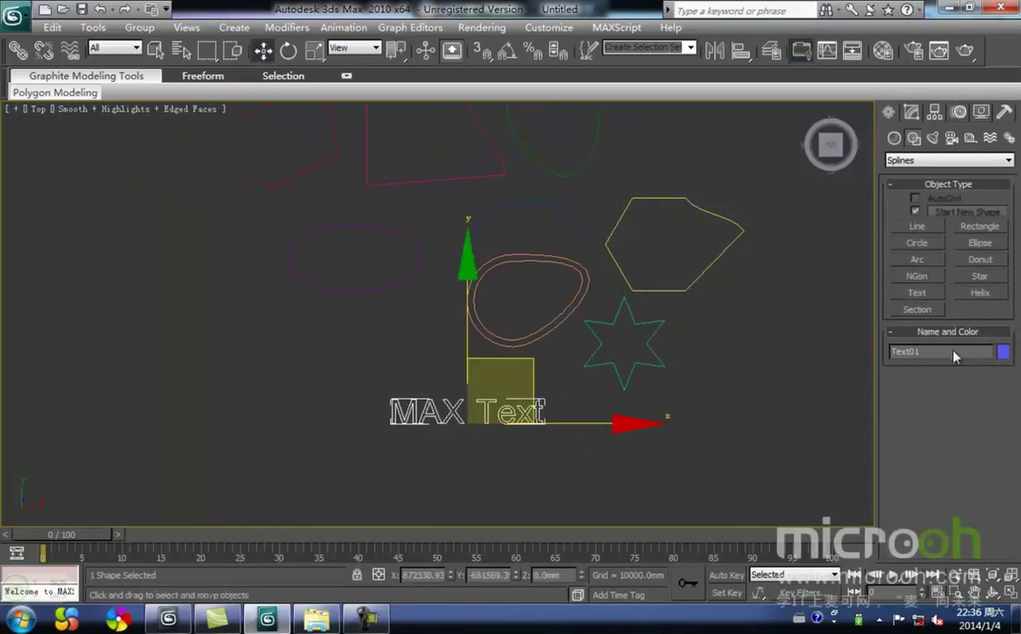
- Shorten the text shape's content to "MAX" and reselect the text
click(913, 114)
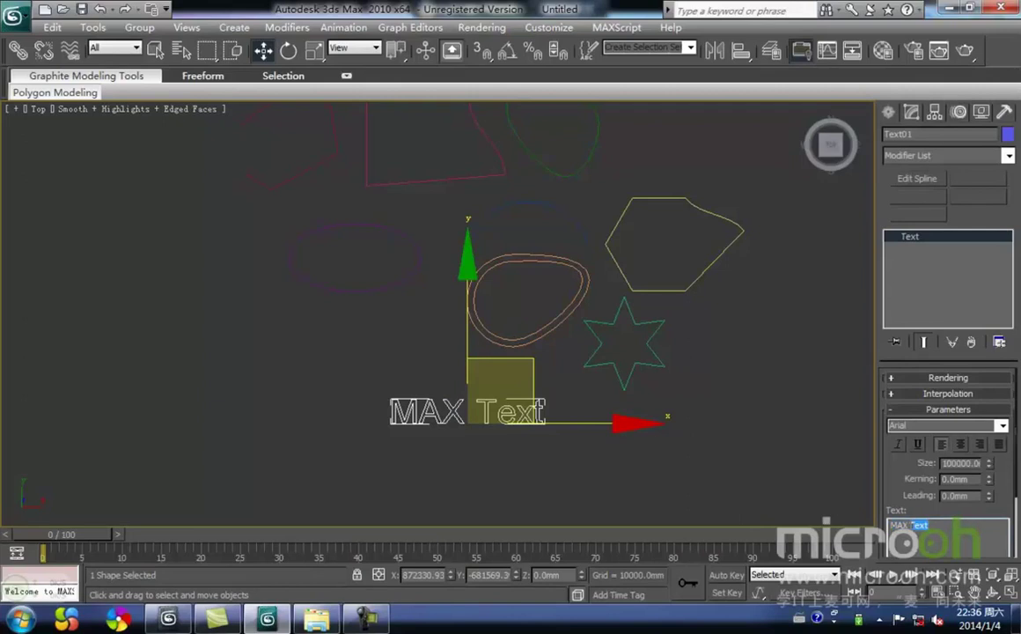
key(BackSpace)
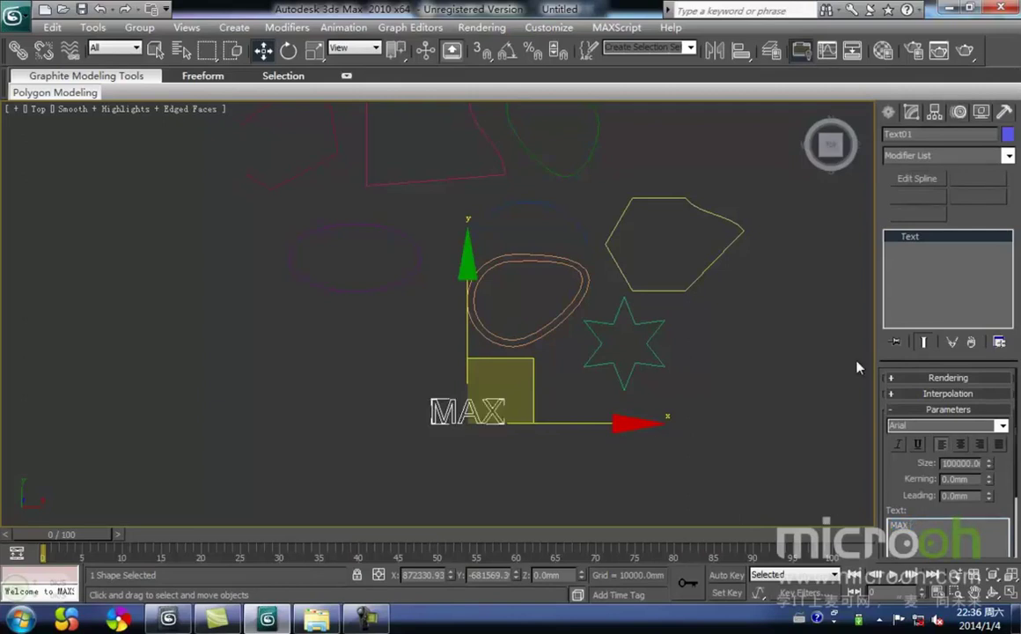
click(626, 453)
drag(542, 436, 426, 390)
click(599, 454)
drag(528, 440, 432, 387)
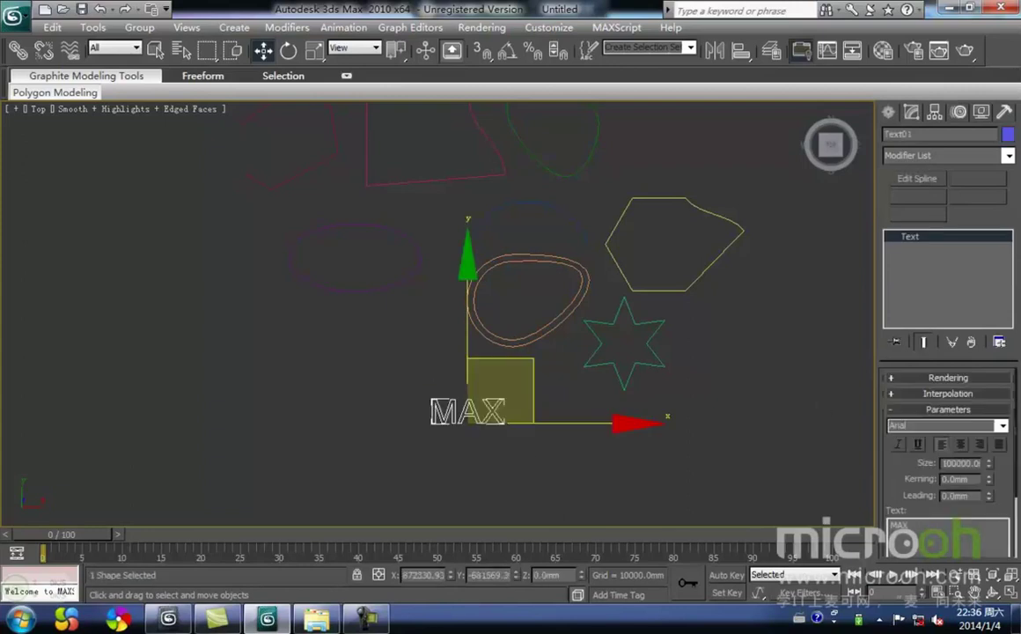
- Draw a one-turn helix to the right of the star, about 84,500 mm in radius and 180,600 mm high, and select it
click(887, 112)
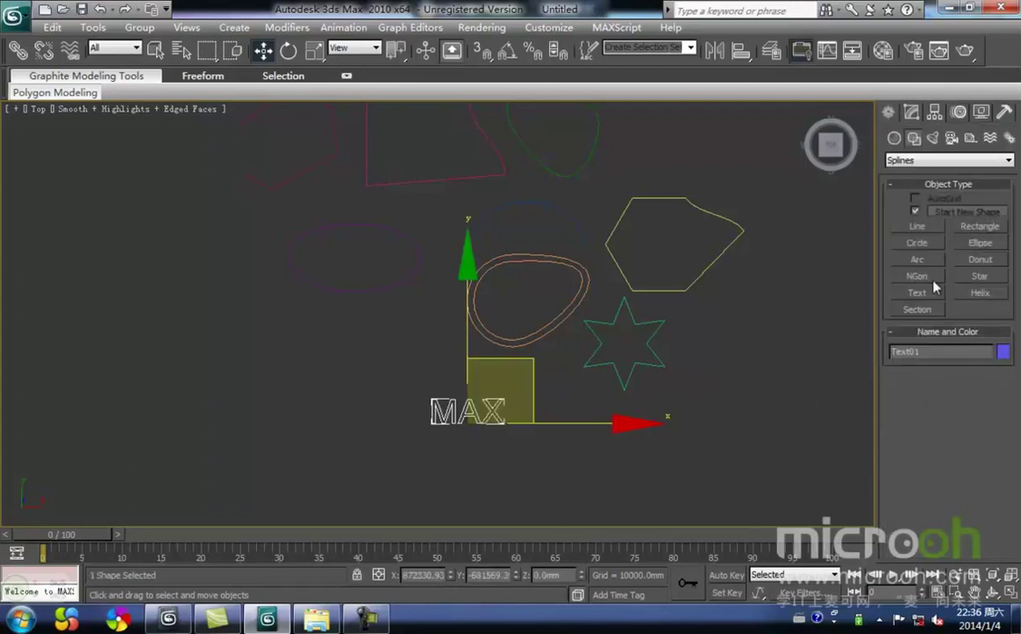
click(984, 295)
middle_drag(702, 384, 629, 395)
drag(658, 354, 672, 383)
click(667, 334)
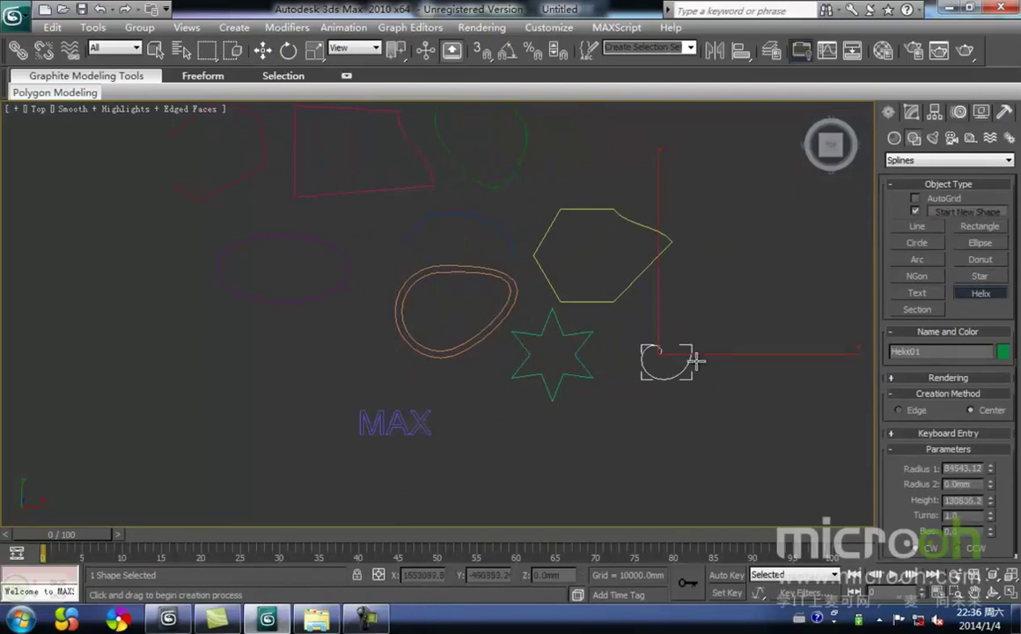
click(710, 396)
right_click(701, 410)
middle_drag(702, 410, 559, 418)
click(697, 442)
mouse_move(576, 412)
alt+middle_down()
mouse_move(663, 417)
mouse_move(736, 405)
mouse_move(581, 426)
alt+middle_up()
drag(572, 421, 543, 395)
- Adjust the helix to radii of about 72,707 mm and 790 mm, a height of about 146,315 mm and 4.71 turns
click(911, 114)
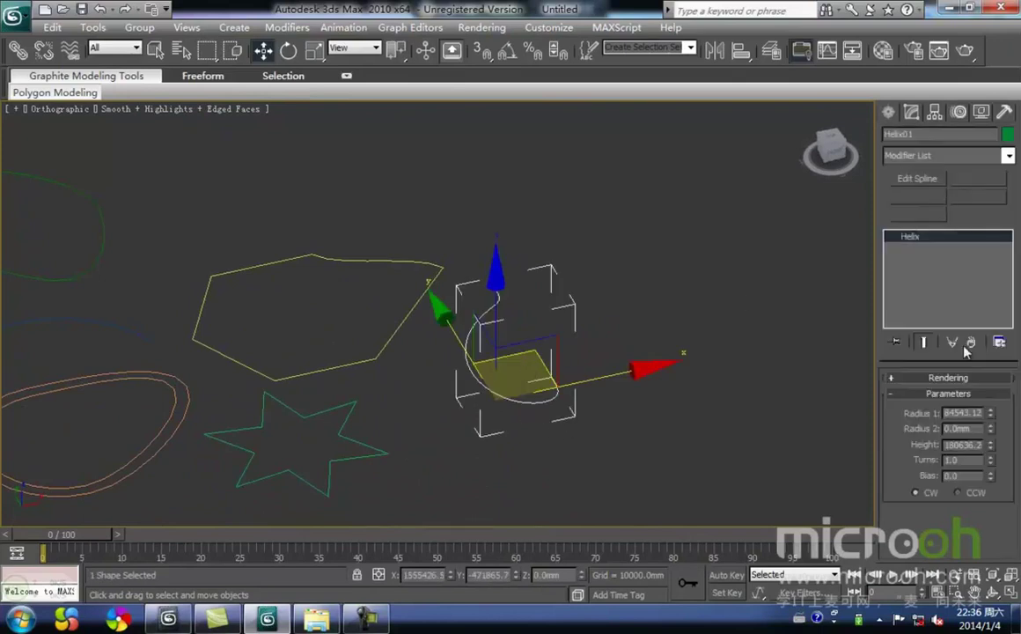
drag(992, 414, 994, 363)
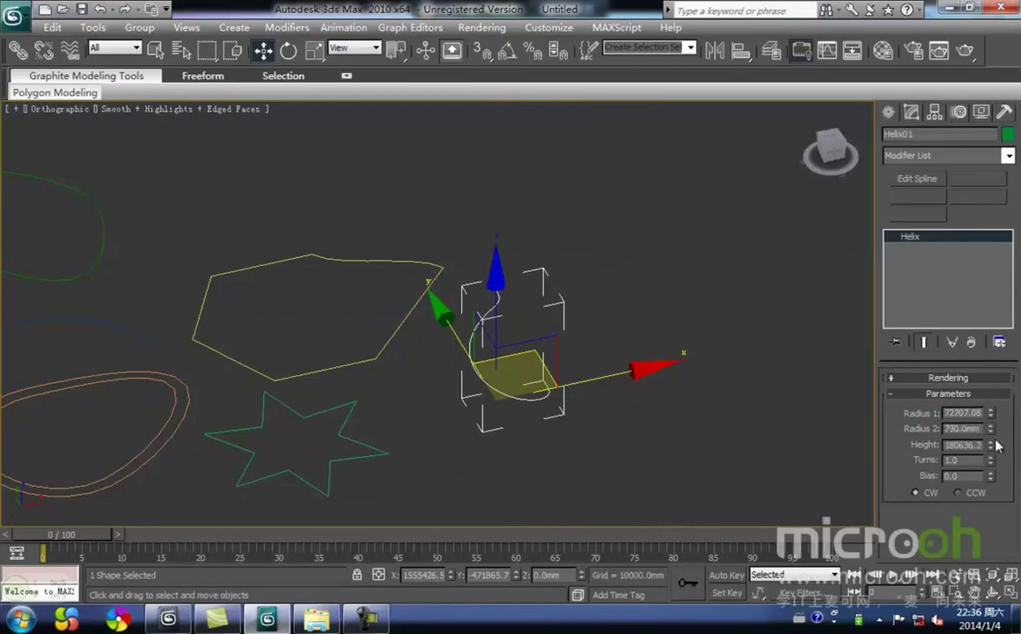
drag(993, 448, 991, 161)
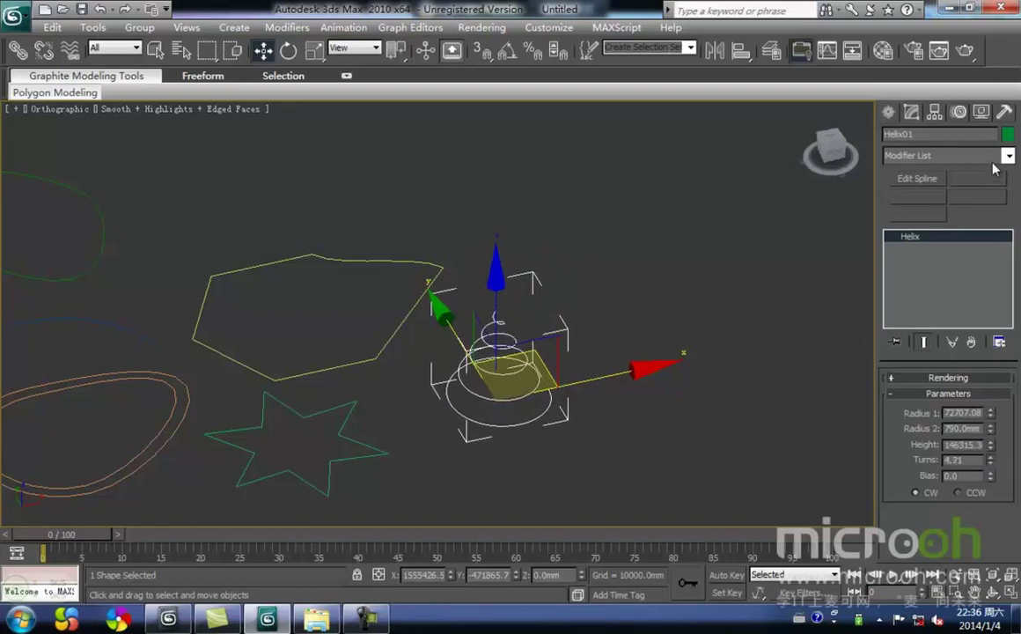
click(547, 442)
middle_drag(533, 429, 547, 399)
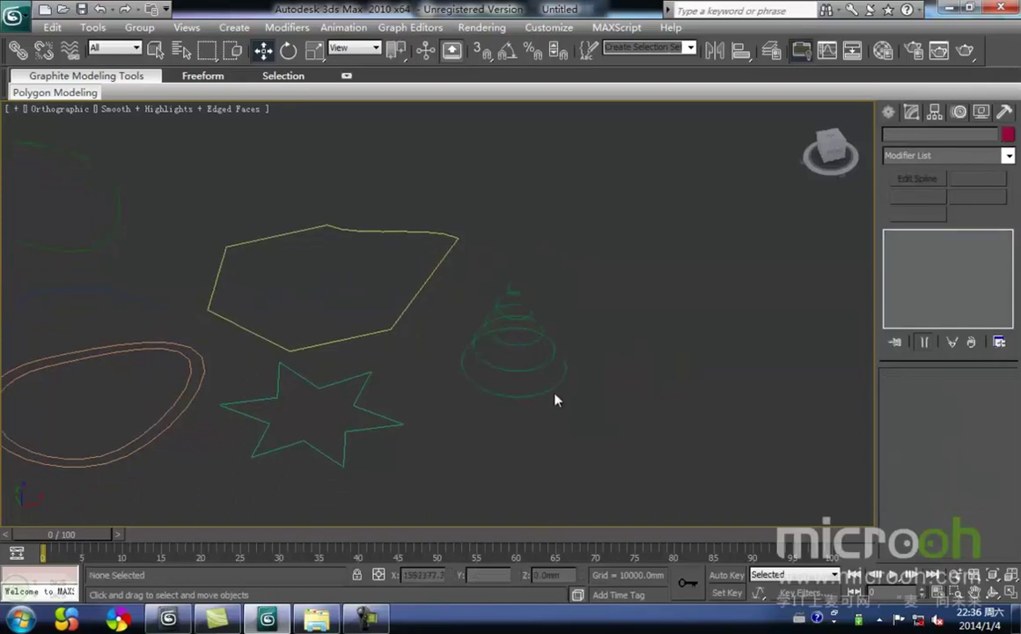
- Select the helix, add an Edit Spline modifier and toggle its Vertex level
mouse_move(546, 427)
mouse_down()
mouse_move(499, 340)
mouse_move(542, 414)
mouse_up()
mouse_move(542, 415)
alt+middle_down()
mouse_move(519, 423)
mouse_move(456, 414)
mouse_move(549, 403)
mouse_move(552, 422)
alt+middle_up()
drag(596, 412, 515, 353)
click(920, 179)
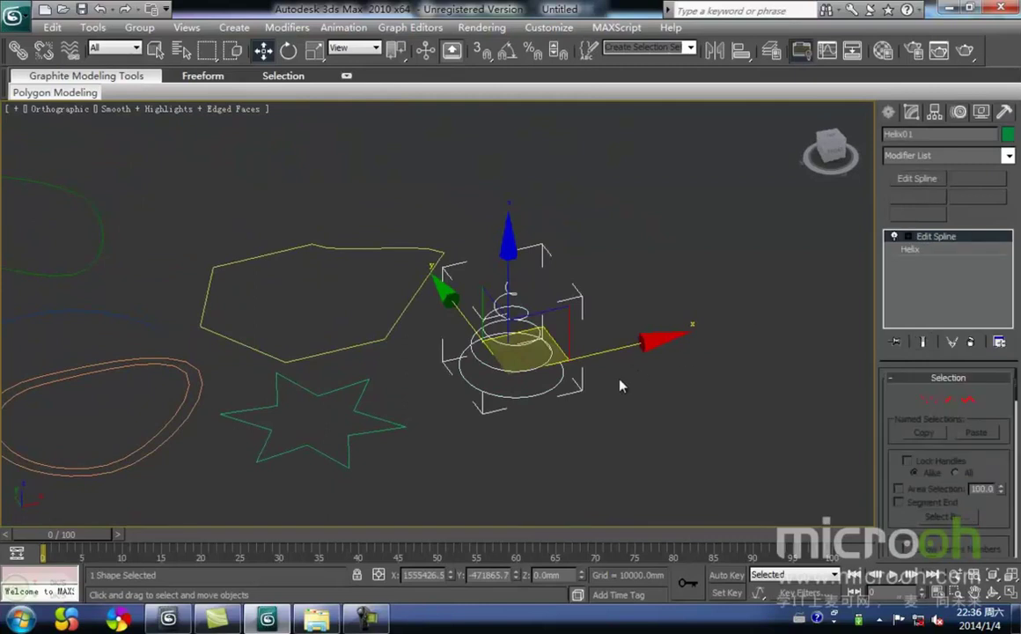
middle_drag(689, 391, 774, 368)
click(929, 401)
alt+middle_drag(653, 398, 616, 387)
click(933, 381)
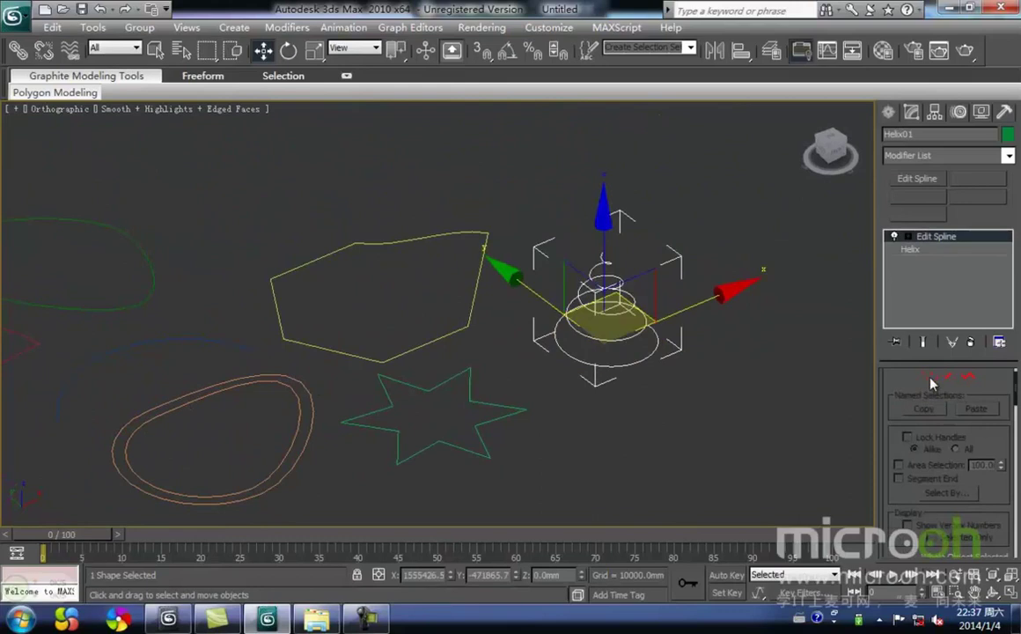
- Draw a Section shape to the right of the helix and move it along the X axis away from the helix
click(891, 112)
click(919, 313)
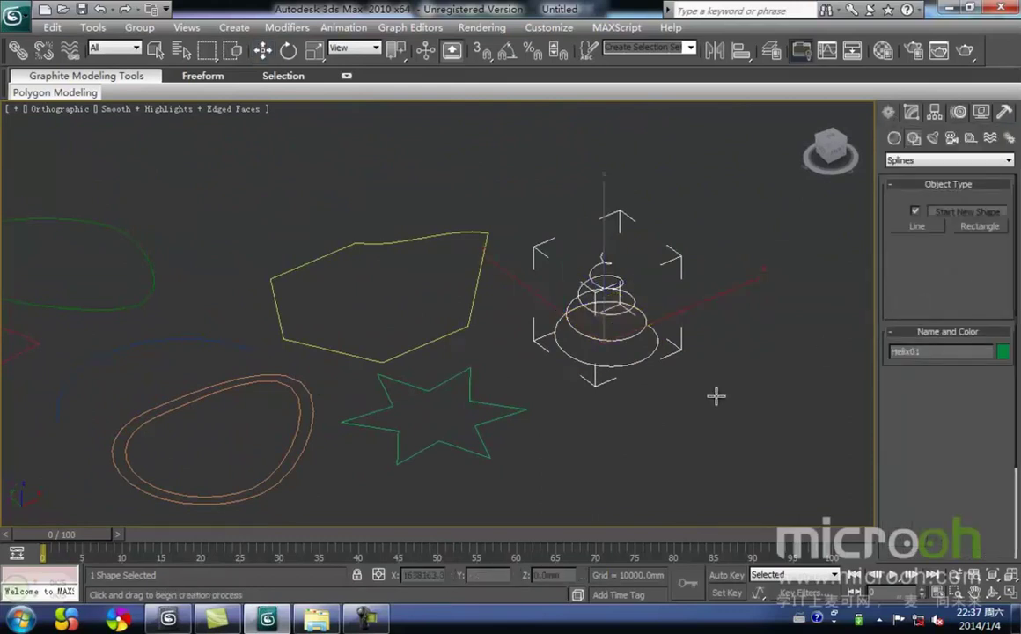
scroll(704, 359, down, 2)
middle_drag(670, 362, 622, 336)
drag(634, 309, 645, 392)
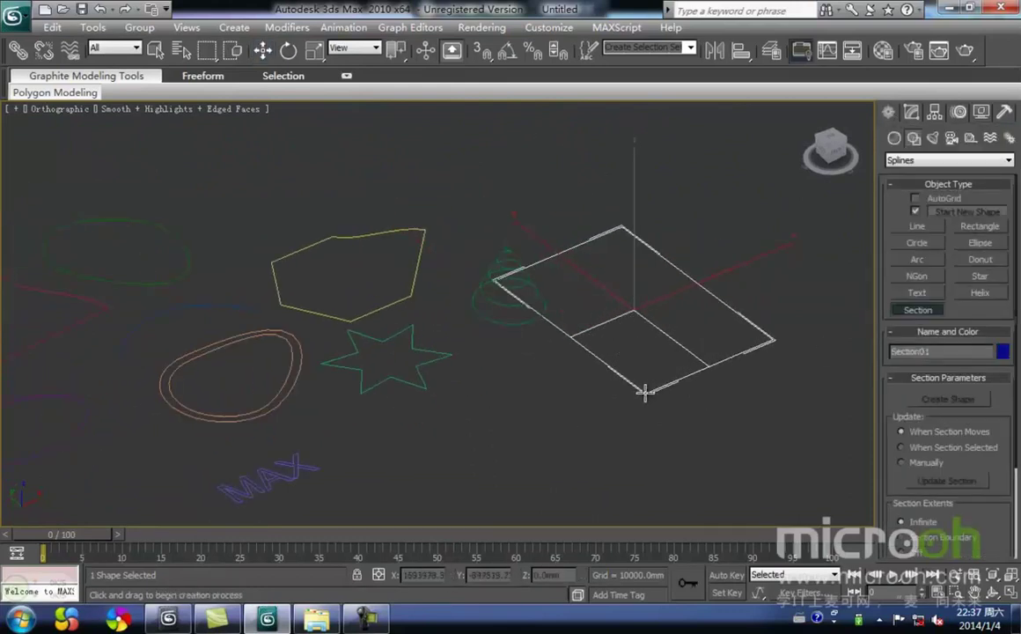
right_click(732, 393)
drag(734, 394, 654, 325)
middle_drag(654, 326, 578, 374)
key(space)
drag(645, 323, 725, 288)
middle_drag(556, 366, 554, 345)
- Survey all the created shapes together in the Top view and clear the selection
key(t)
scroll(558, 380, down, 3)
middle_drag(420, 383, 587, 382)
scroll(497, 385, down, 3)
middle_drag(462, 357, 606, 417)
click(530, 406)
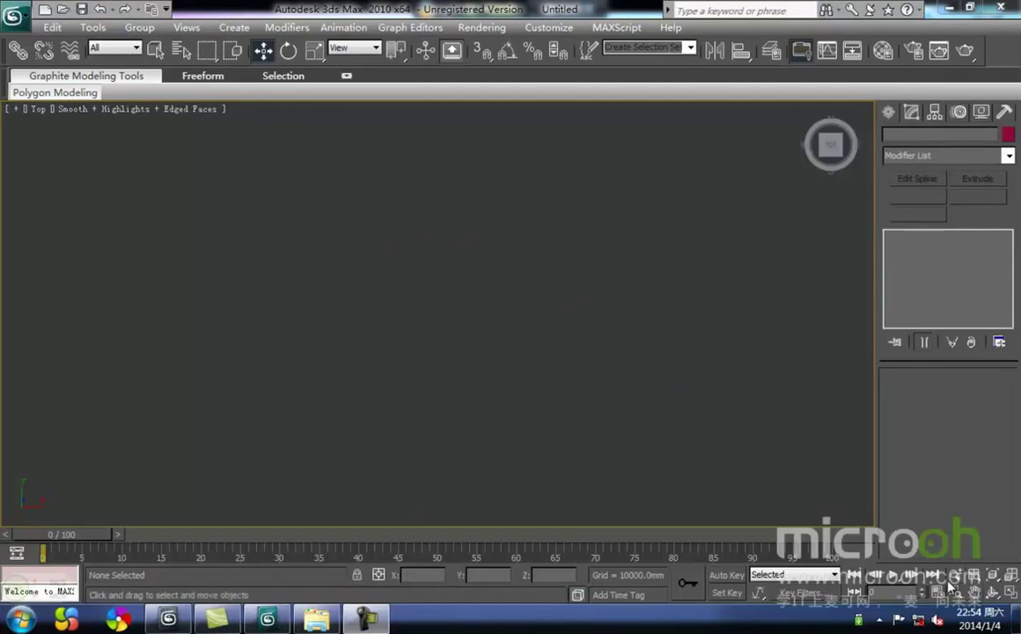
- Draw an open line of three straight segments with corner vertices in the Top view
click(888, 112)
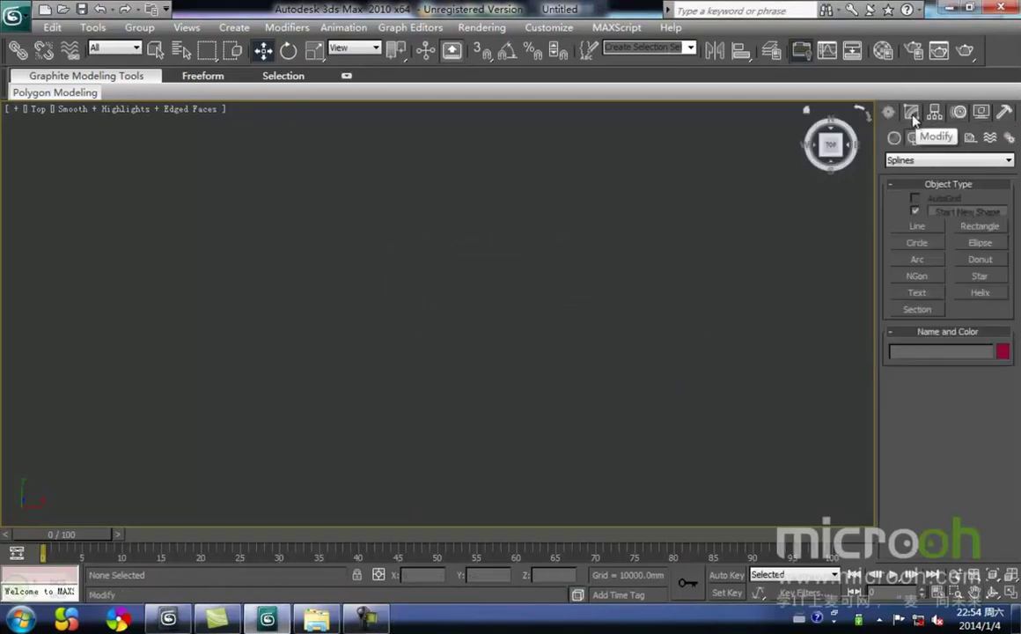
click(917, 227)
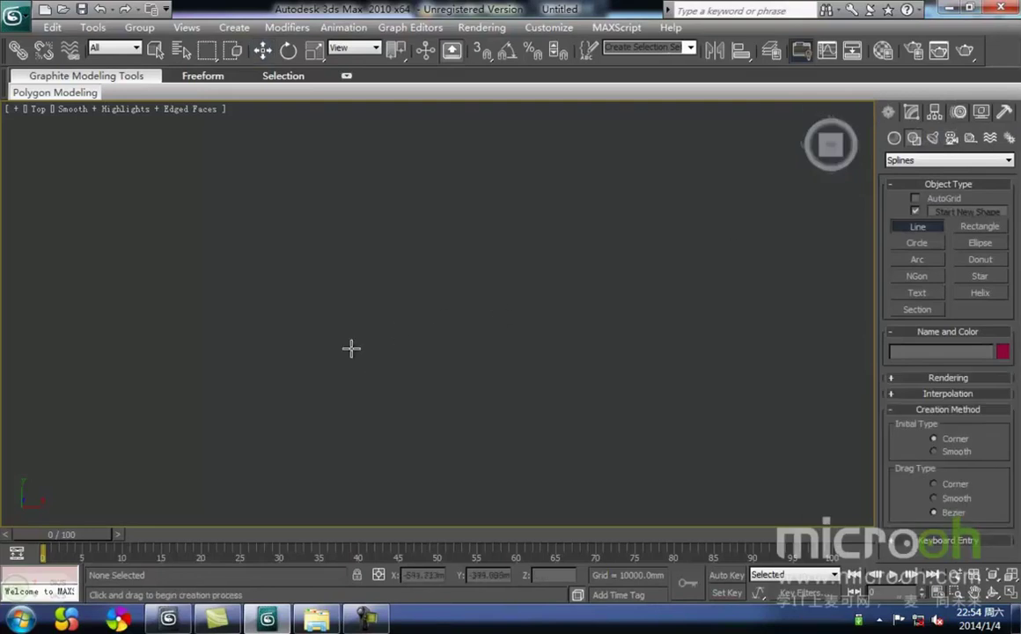
click(203, 289)
click(283, 251)
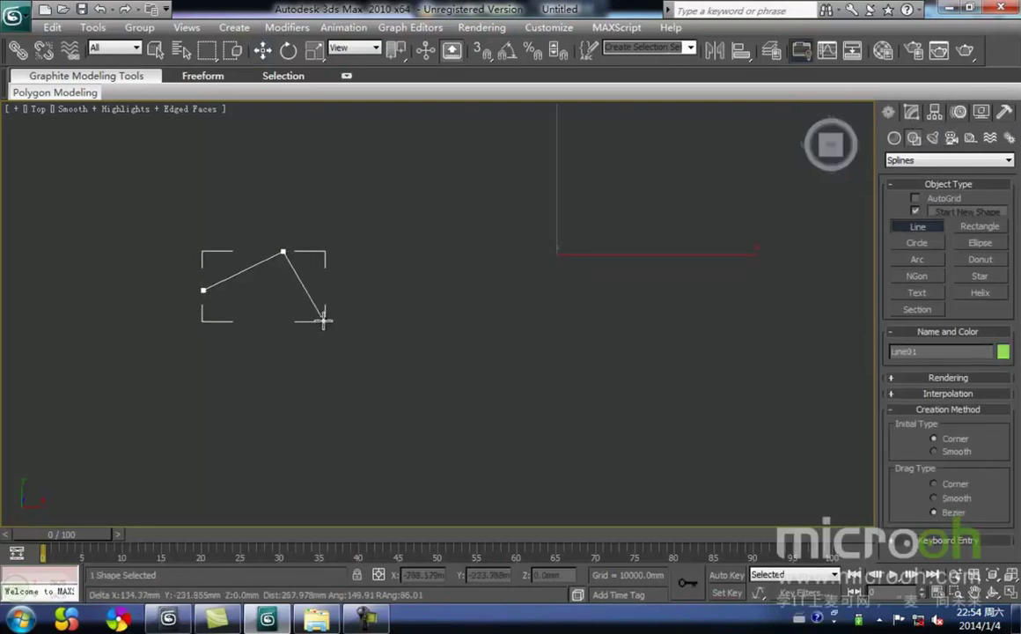
click(308, 313)
click(285, 380)
right_click(402, 359)
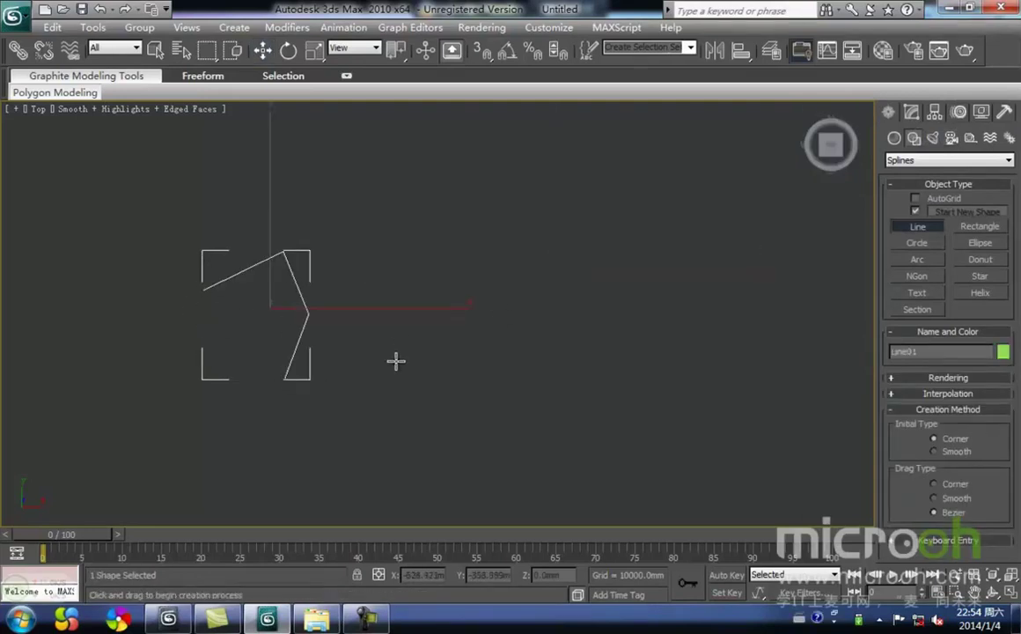
middle_drag(393, 361, 404, 352)
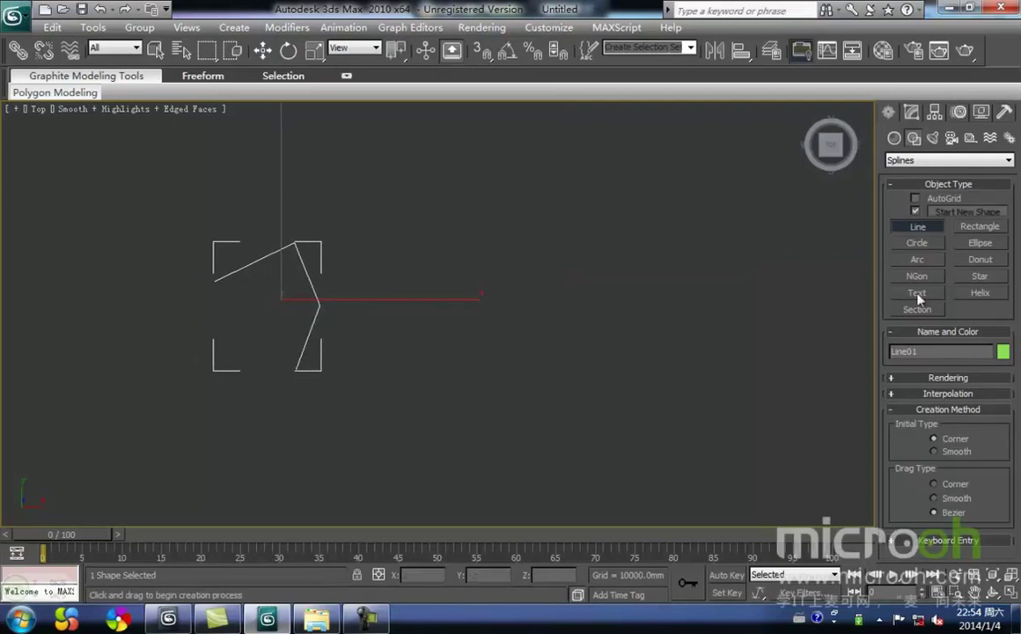
- Draw a rectangle about 195 mm in length and 314 mm in width to the right of the open line
click(972, 226)
middle_drag(533, 368, 499, 379)
drag(364, 284, 461, 343)
right_click(470, 374)
click(471, 374)
middle_drag(357, 382, 373, 396)
- Select the open line and switch its built-in Vertex and Spline sub-object levels on and off
click(313, 345)
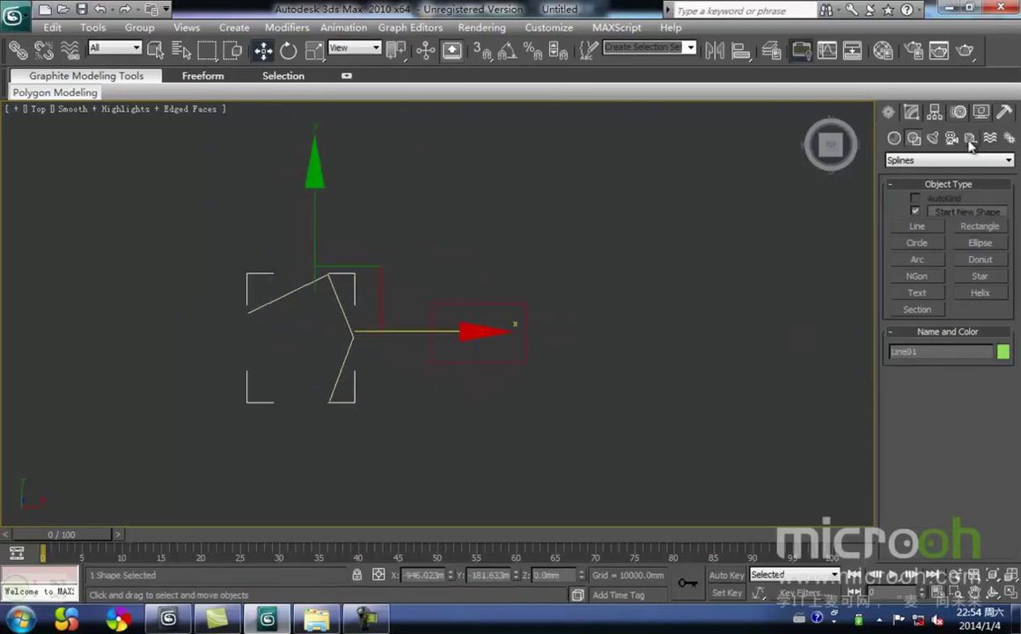
click(912, 113)
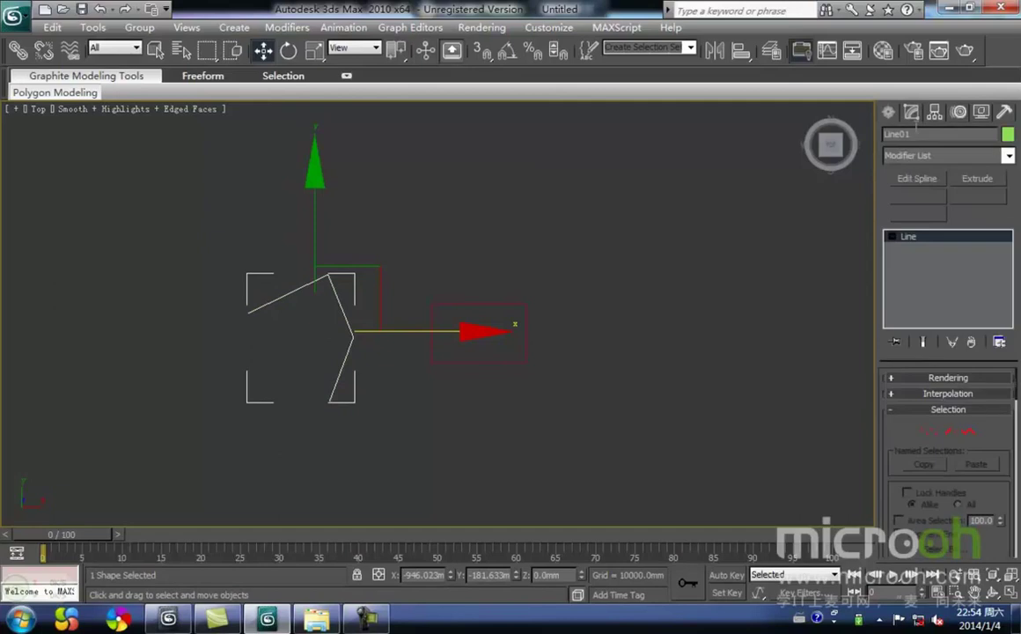
click(933, 432)
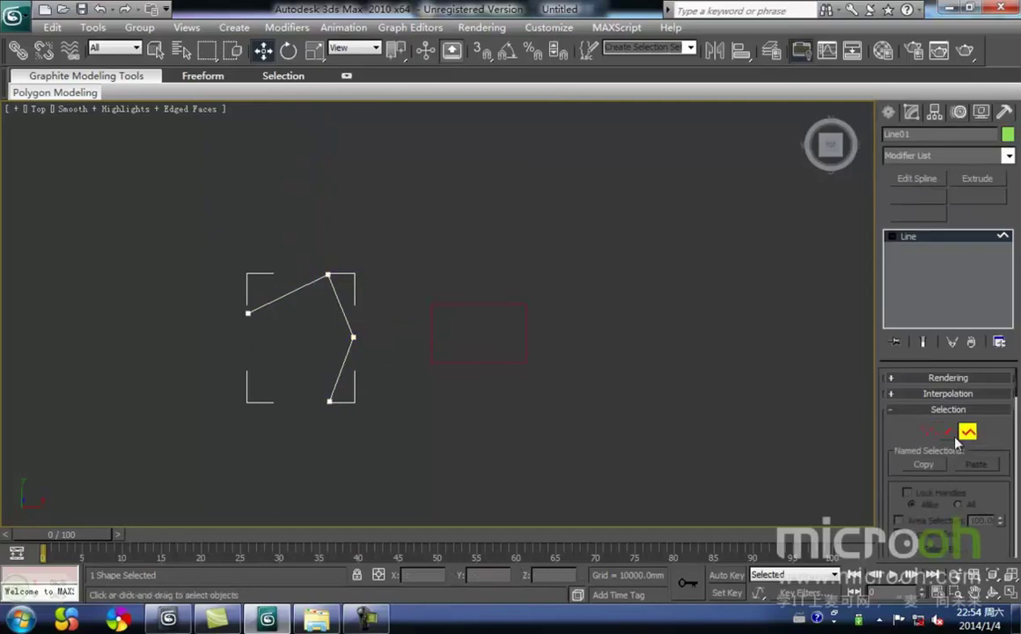
click(968, 431)
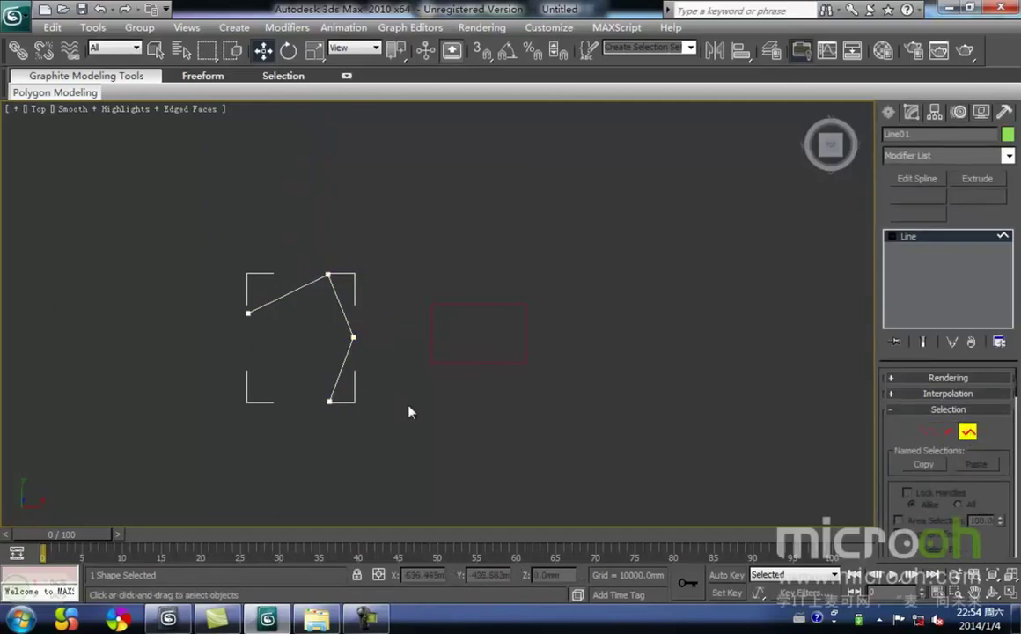
click(967, 431)
- Add an Edit Spline modifier to the rectangle and toggle its Vertex and Spline levels
drag(559, 405, 479, 281)
middle_drag(504, 373, 564, 327)
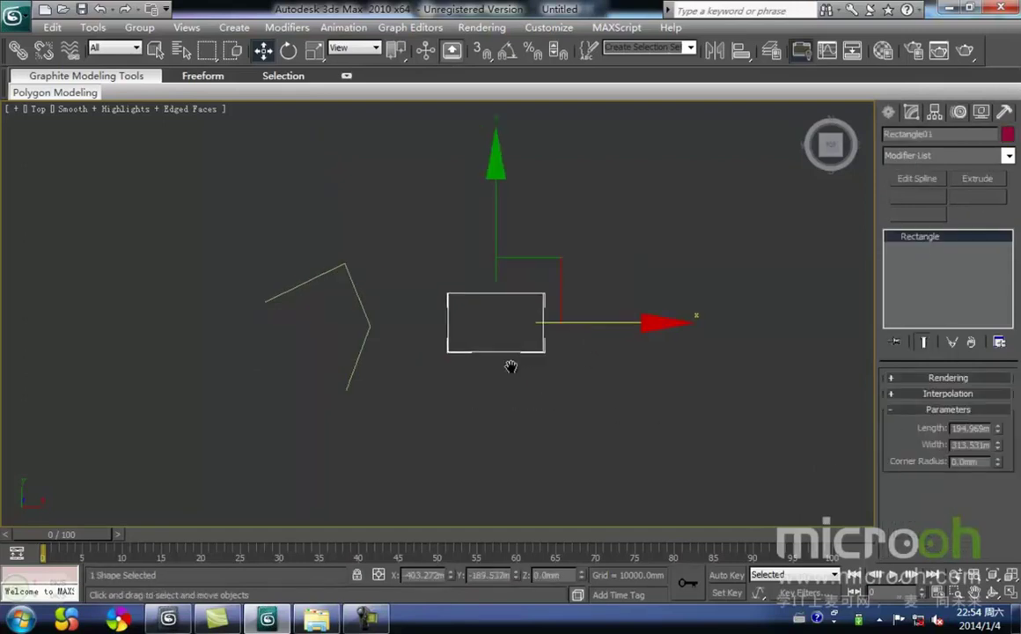
drag(657, 347, 530, 225)
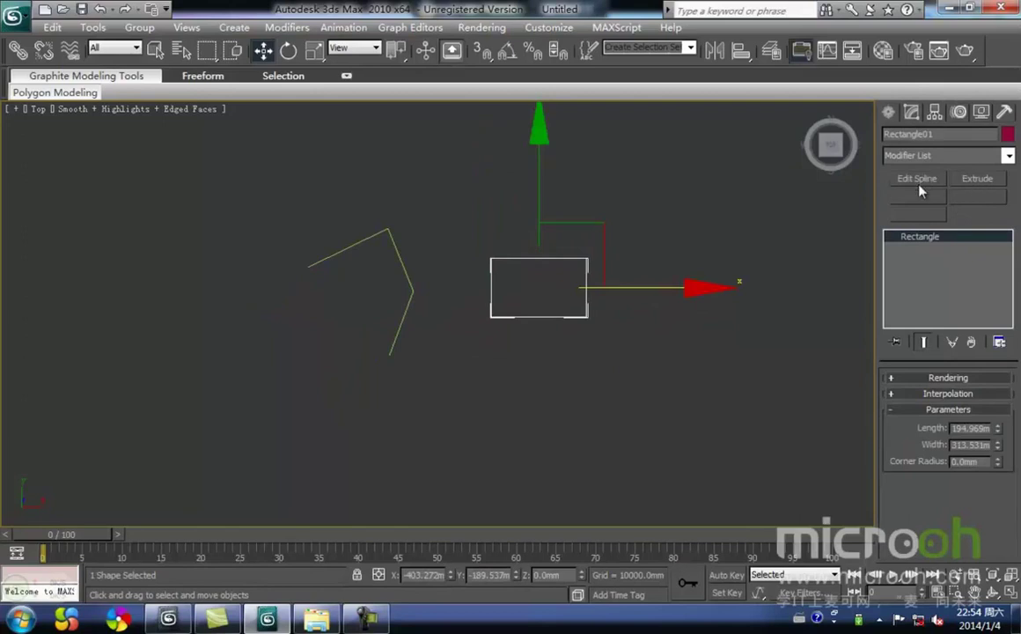
click(918, 180)
click(930, 377)
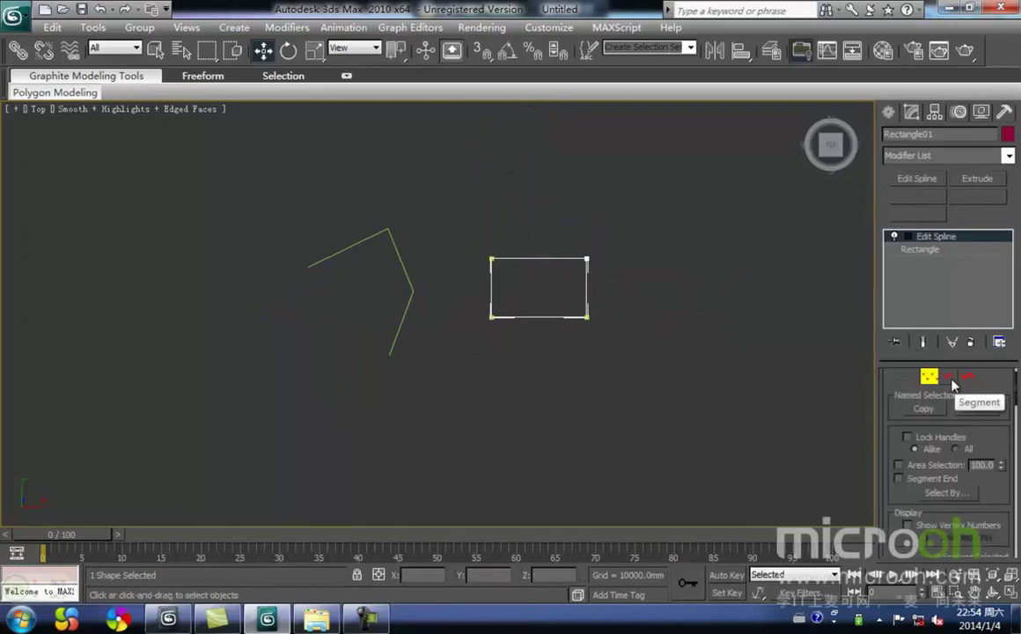
click(967, 376)
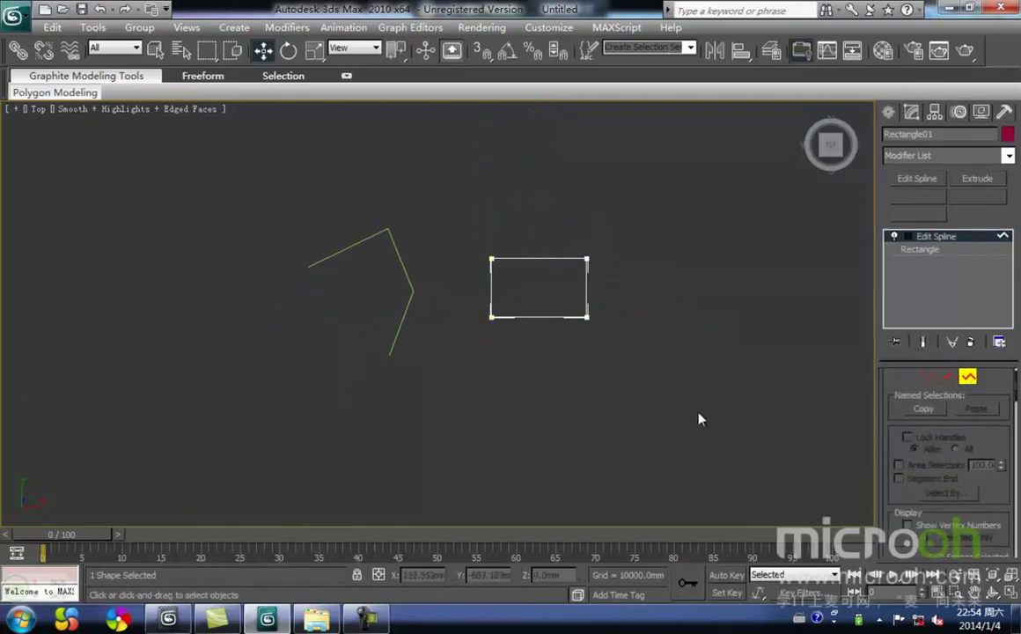
click(967, 377)
click(548, 421)
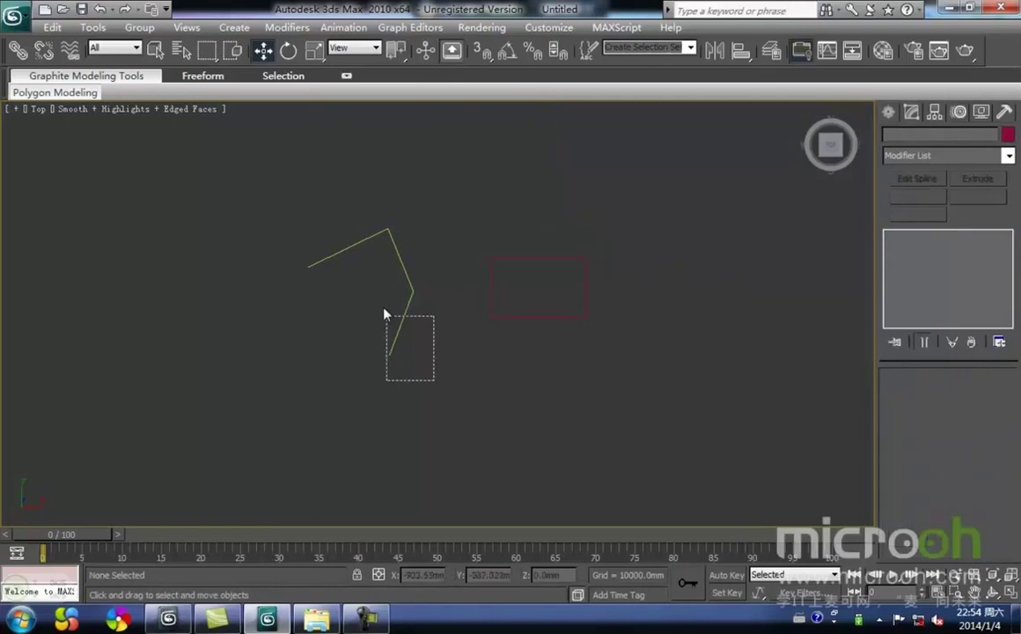
- Extrude the open line by 500 mm and inspect the resulting wall from an angled view
click(400, 332)
middle_drag(412, 344, 444, 376)
click(473, 420)
alt+middle_drag(495, 408, 487, 374)
scroll(468, 362, up, 2)
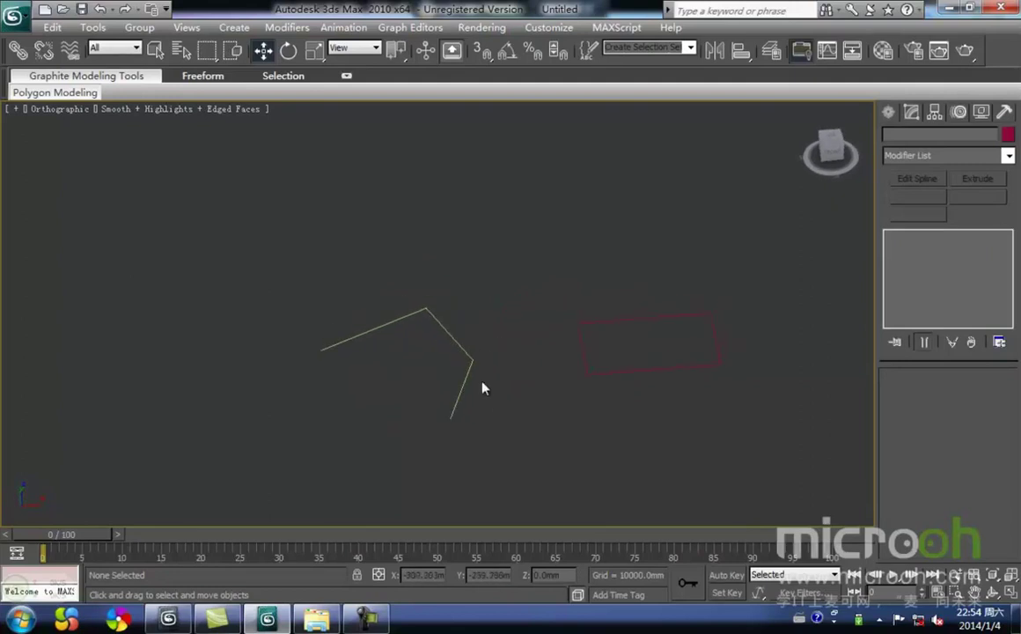
click(440, 314)
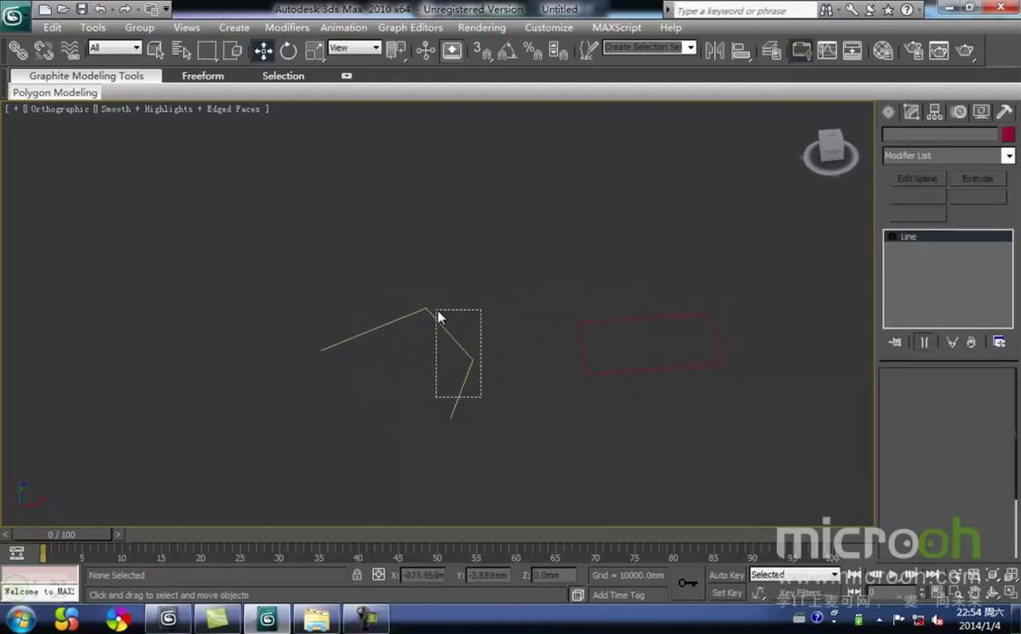
click(980, 181)
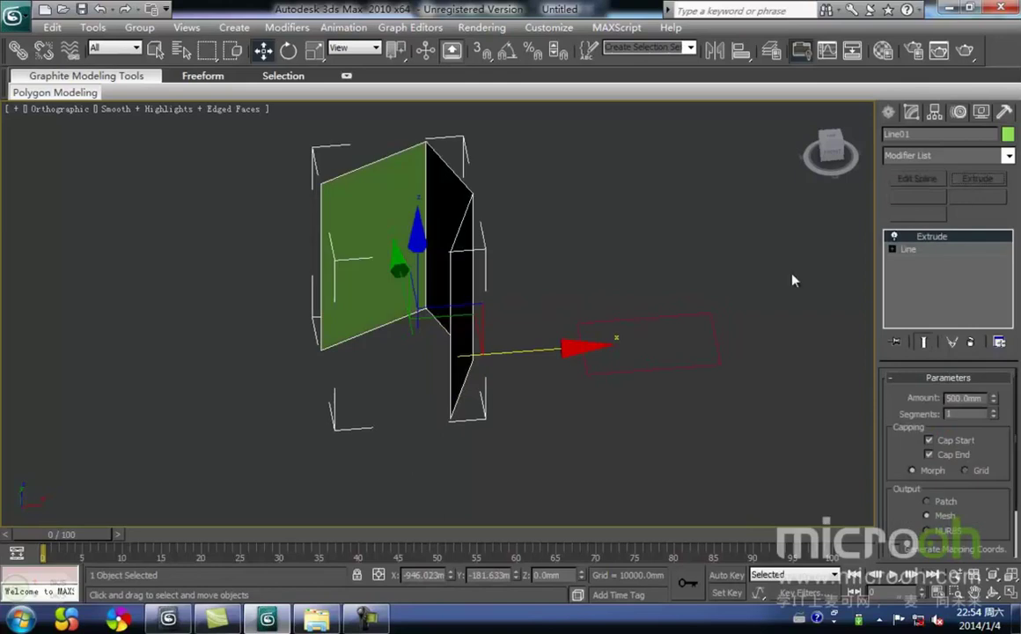
double_click(984, 398)
click(470, 434)
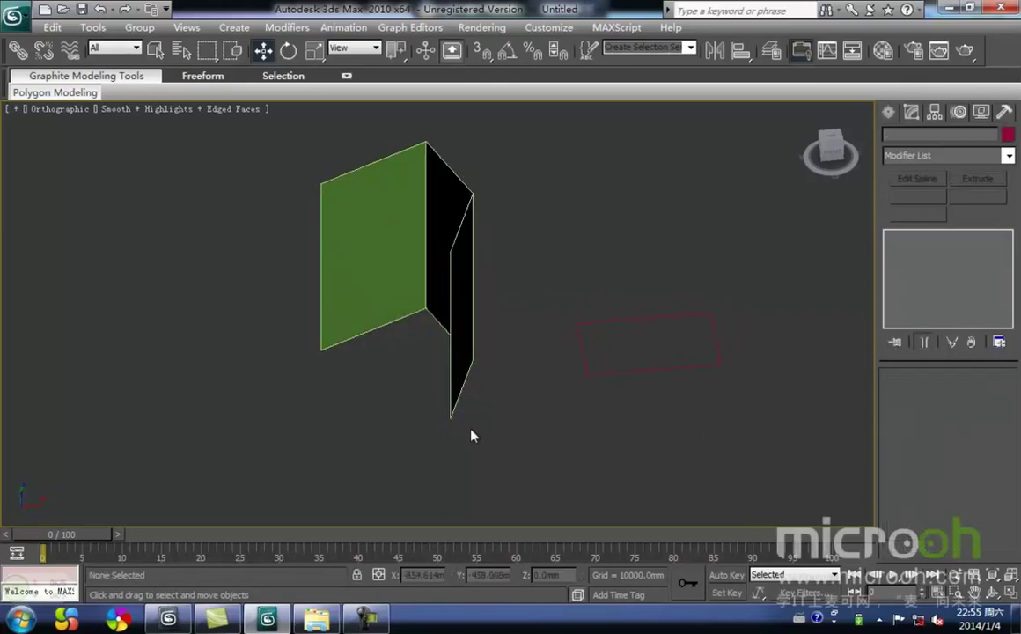
drag(484, 412, 410, 336)
alt+middle_drag(410, 336, 481, 360)
click(661, 383)
- Select the rectangle and extrude it by 500 mm above its Edit Spline modifier
drag(726, 352, 656, 217)
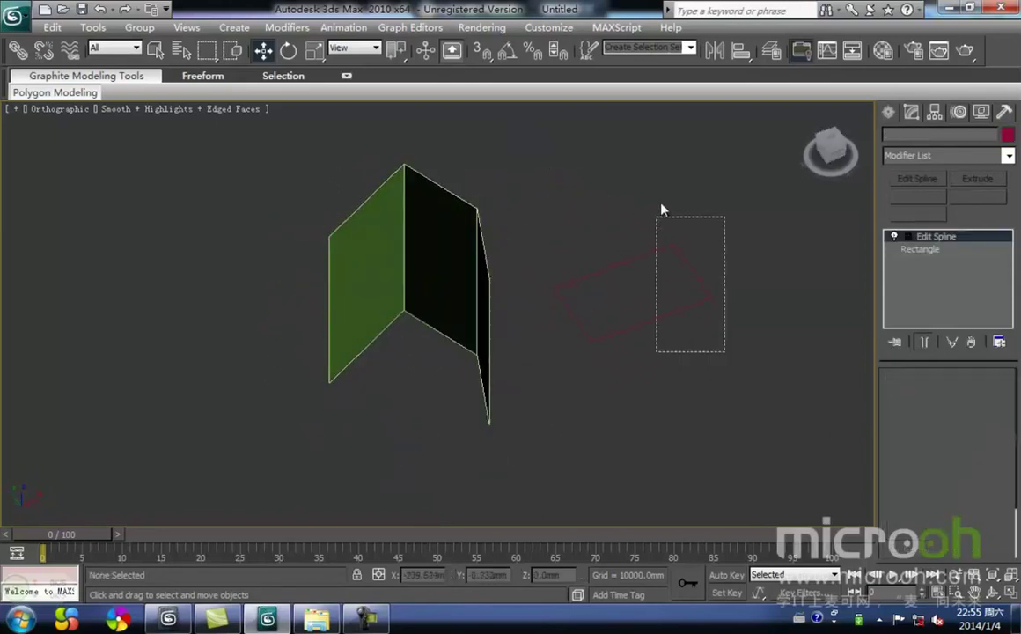
middle_drag(724, 285, 658, 304)
click(597, 378)
drag(669, 373, 614, 304)
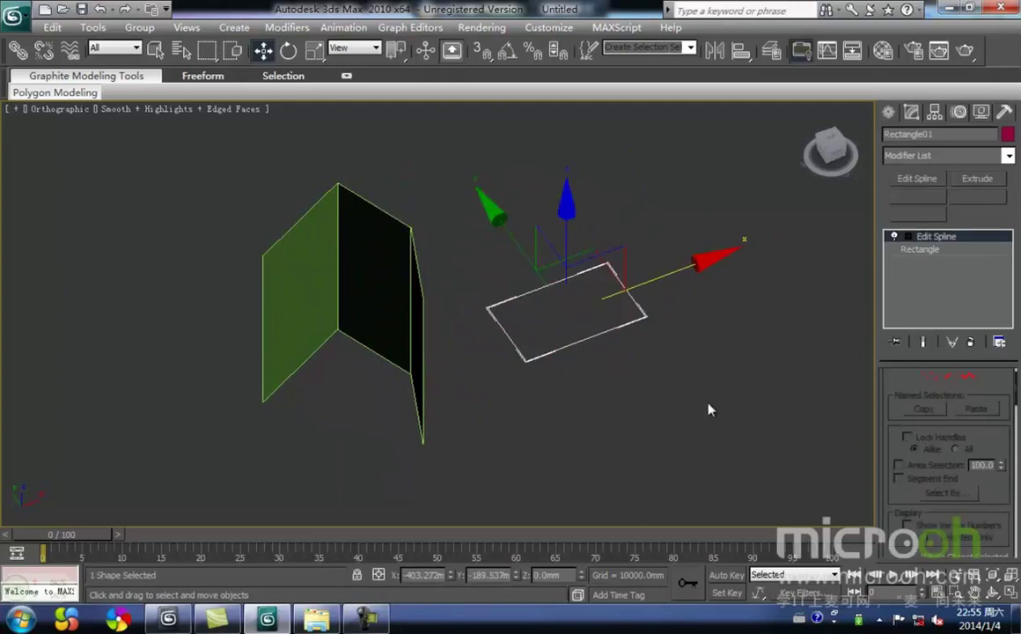
click(660, 380)
click(592, 336)
middle_drag(747, 350, 712, 367)
click(976, 178)
- Compare the extruded open line and the extruded rectangle from several angles and return to the Top view
click(631, 372)
drag(613, 371, 641, 359)
alt+middle_drag(641, 359, 666, 349)
mouse_move(582, 365)
alt+middle_down()
mouse_move(604, 372)
mouse_move(407, 333)
mouse_move(563, 358)
alt+middle_up()
click(578, 376)
drag(578, 378, 435, 185)
alt+middle_drag(526, 365, 554, 355)
drag(588, 375, 420, 220)
key(t)
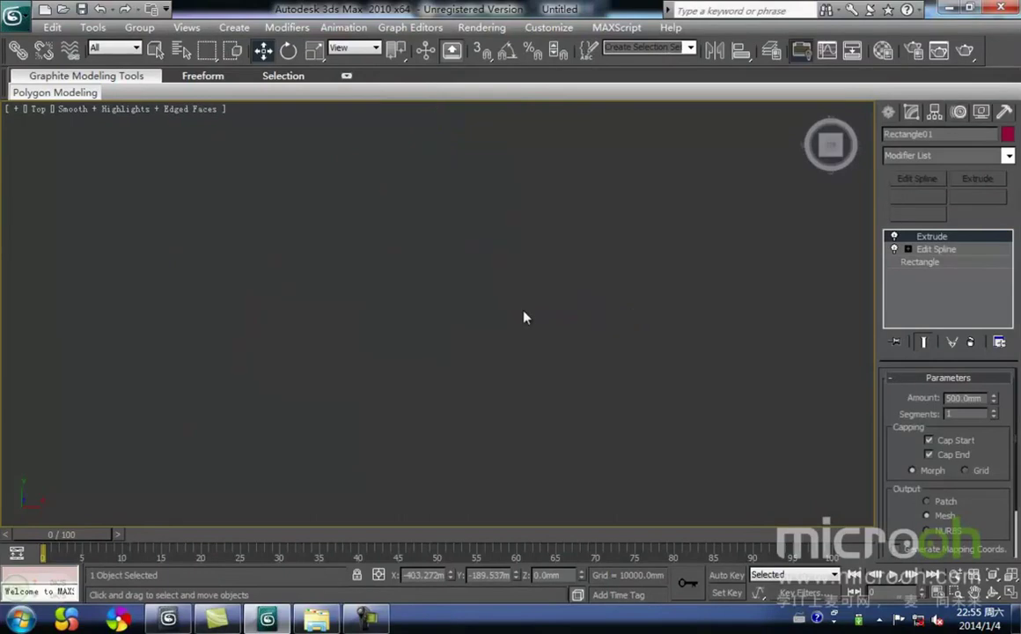
scroll(520, 311, down, 1)
middle_drag(520, 312, 404, 262)
scroll(511, 267, up, 2)
scroll(404, 262, up, 1)
click(572, 346)
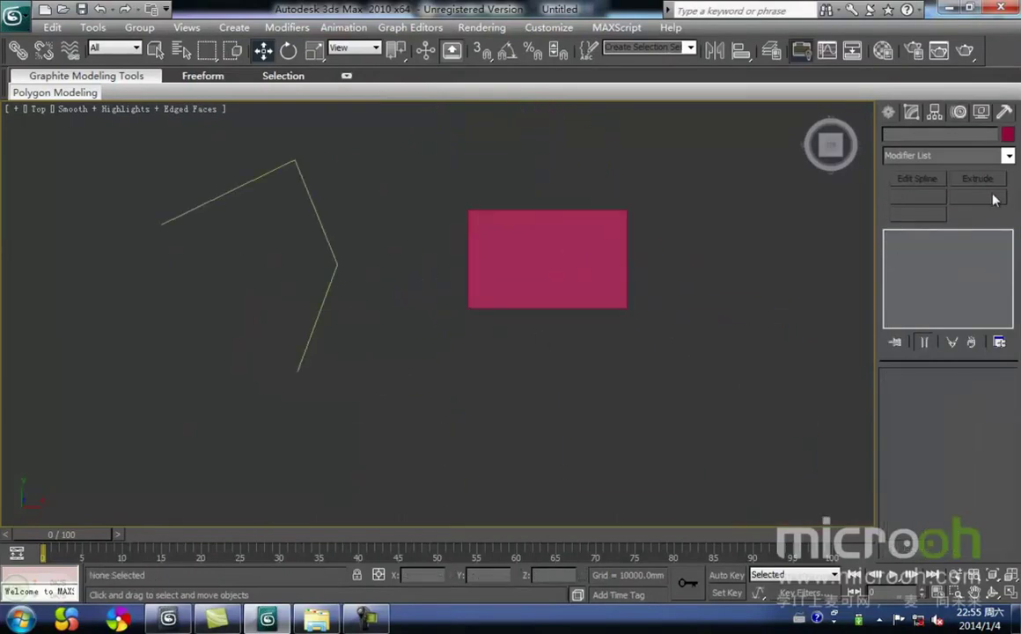
- Draw a five-sided line below the rectangle, ending on its first vertex and closing the spline
click(888, 113)
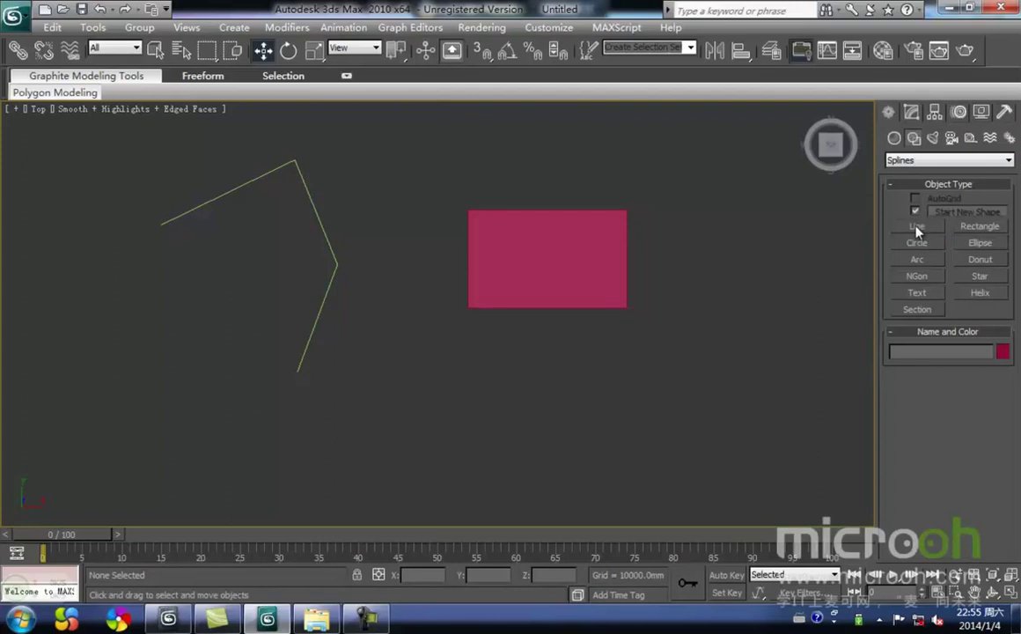
click(917, 230)
middle_drag(451, 357, 480, 267)
click(407, 289)
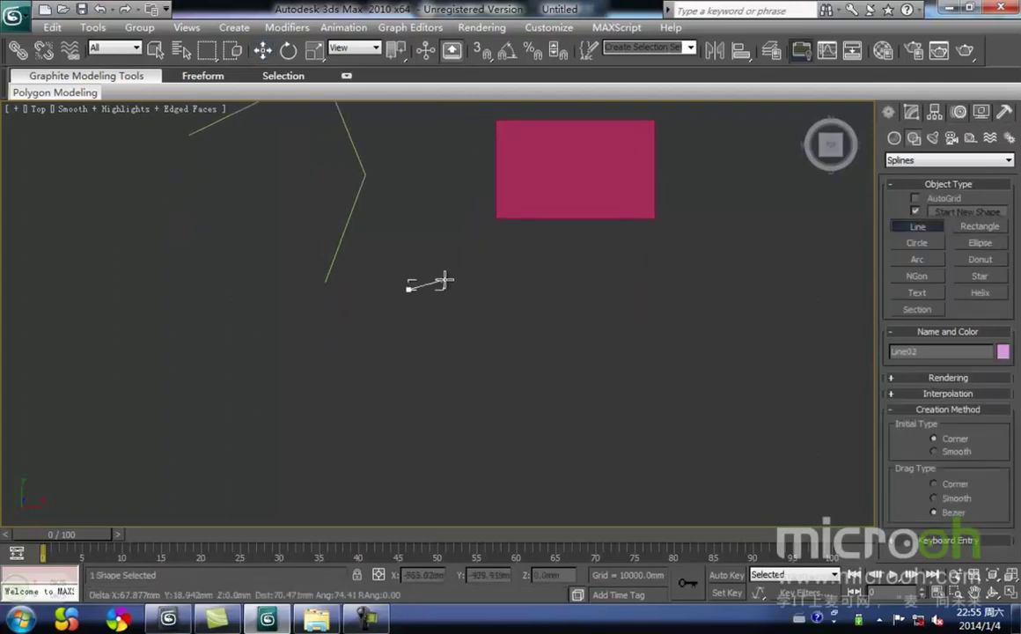
click(486, 277)
click(518, 330)
click(475, 396)
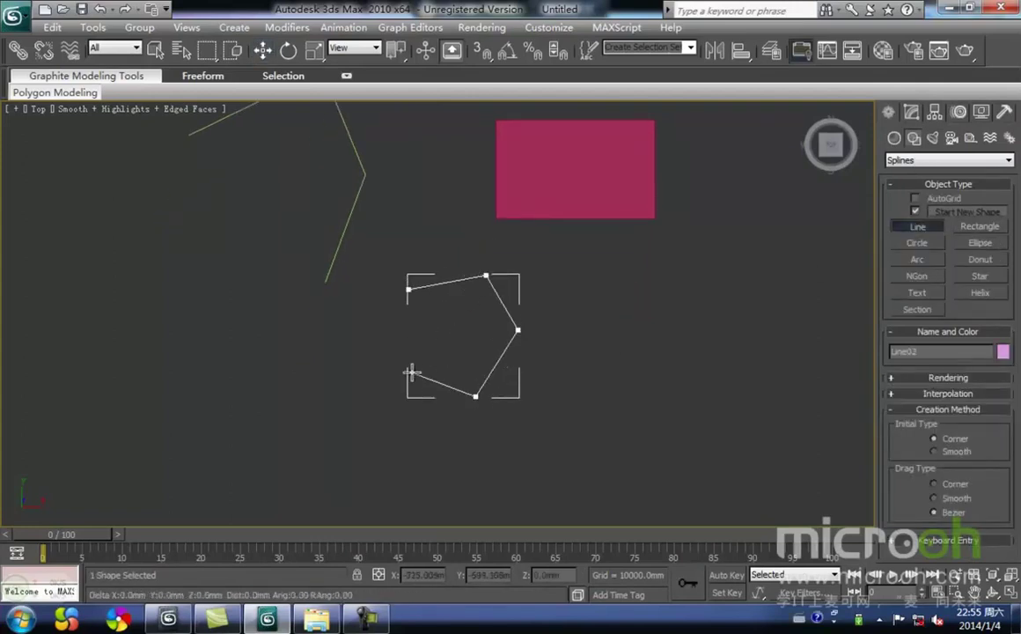
click(408, 289)
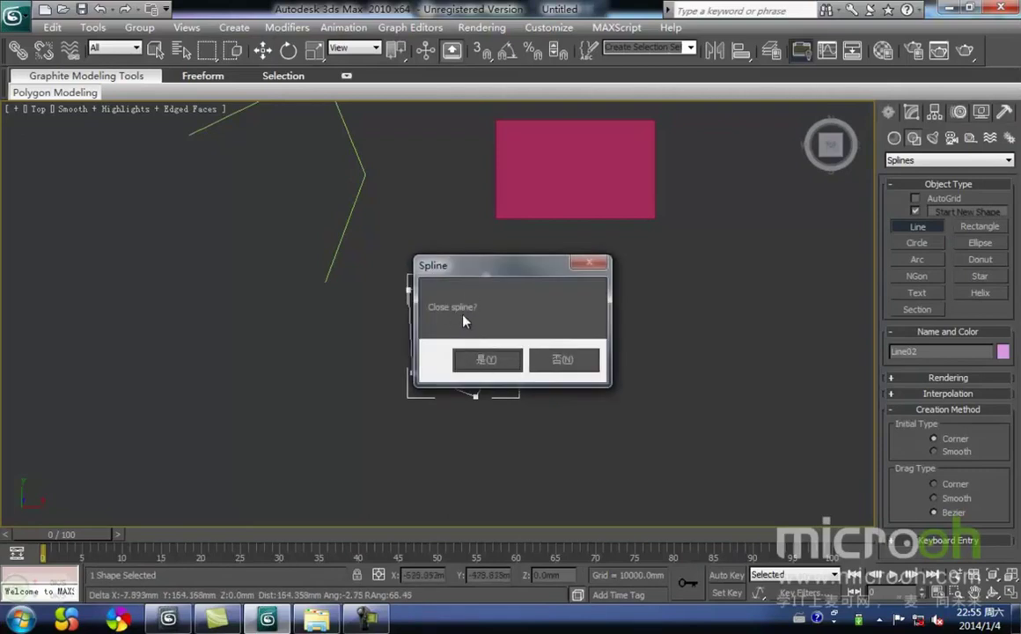
click(484, 359)
right_click(560, 394)
click(547, 403)
- Select the closed five-sided line and apply an Extrude modifier to it
click(482, 387)
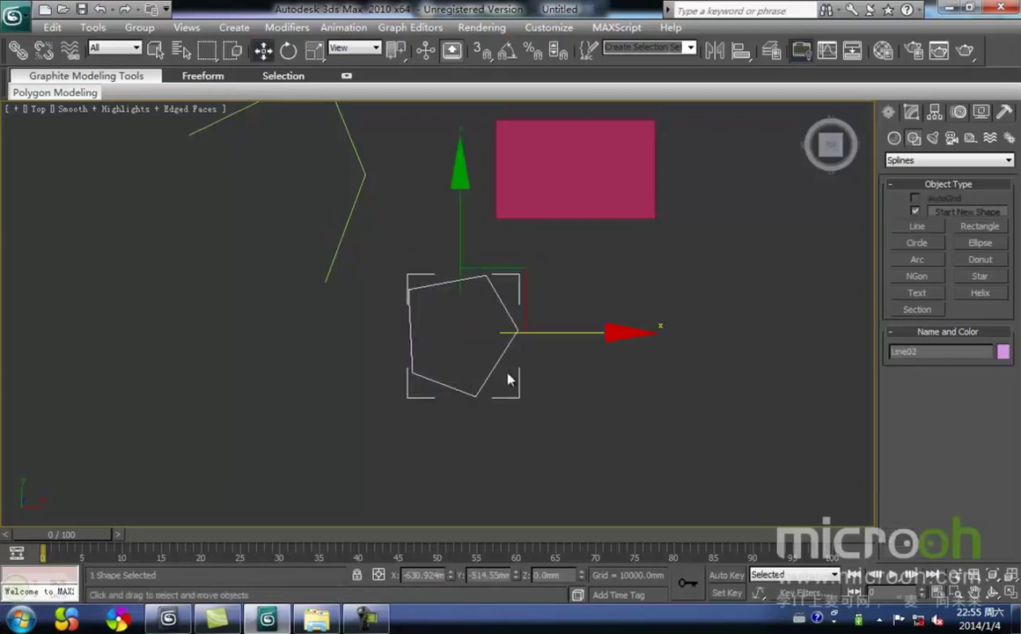
click(911, 113)
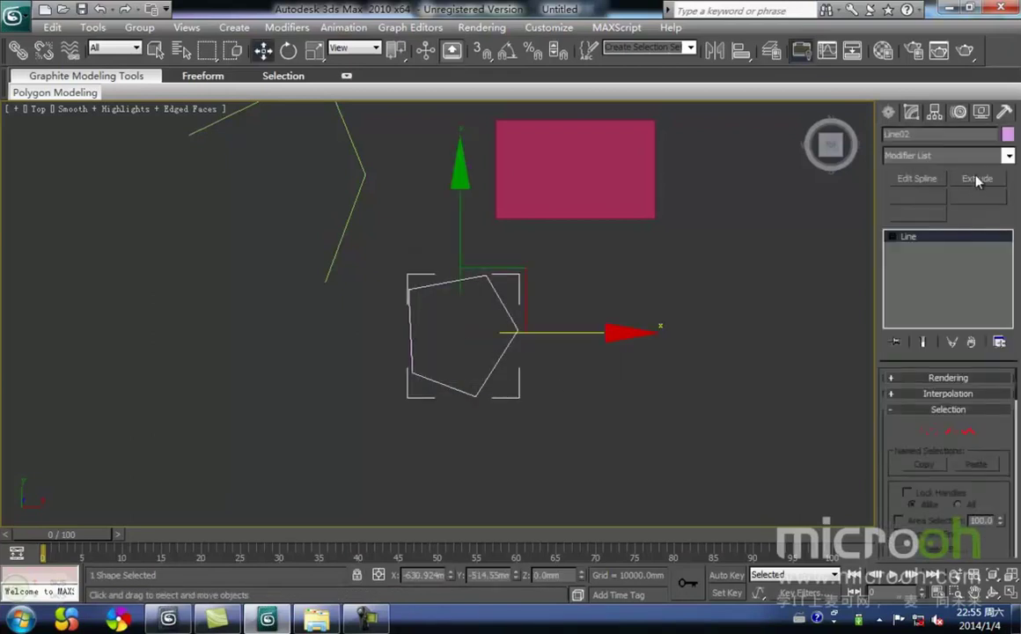
click(975, 179)
click(591, 379)
- Compare all three extruded objects from several angles and return to the Top view with nothing selected
alt+middle_drag(591, 379, 555, 309)
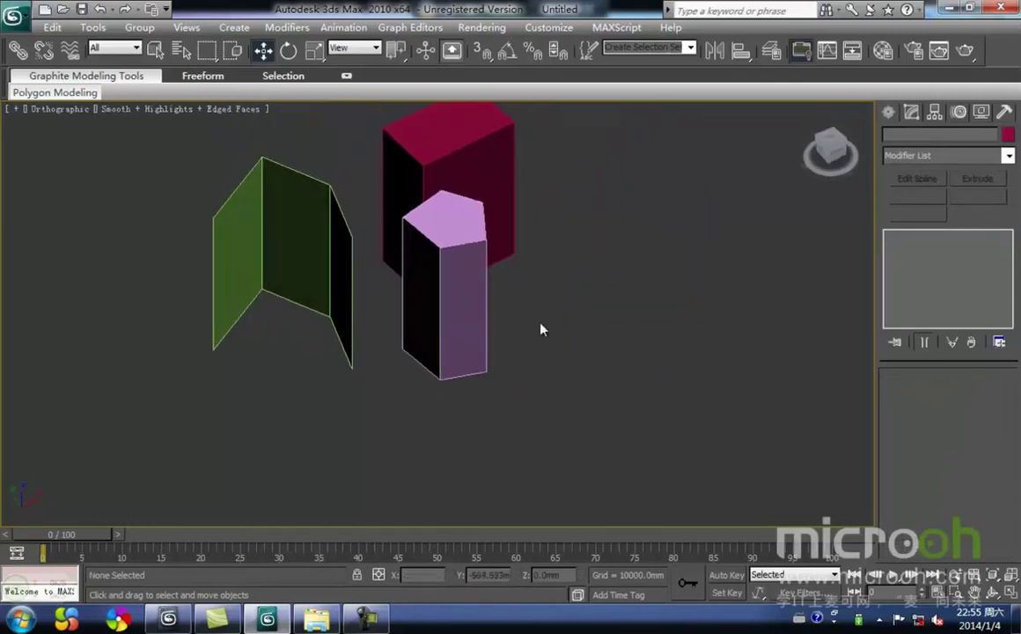
click(482, 333)
alt+middle_drag(492, 358, 437, 350)
click(511, 384)
drag(658, 380, 326, 196)
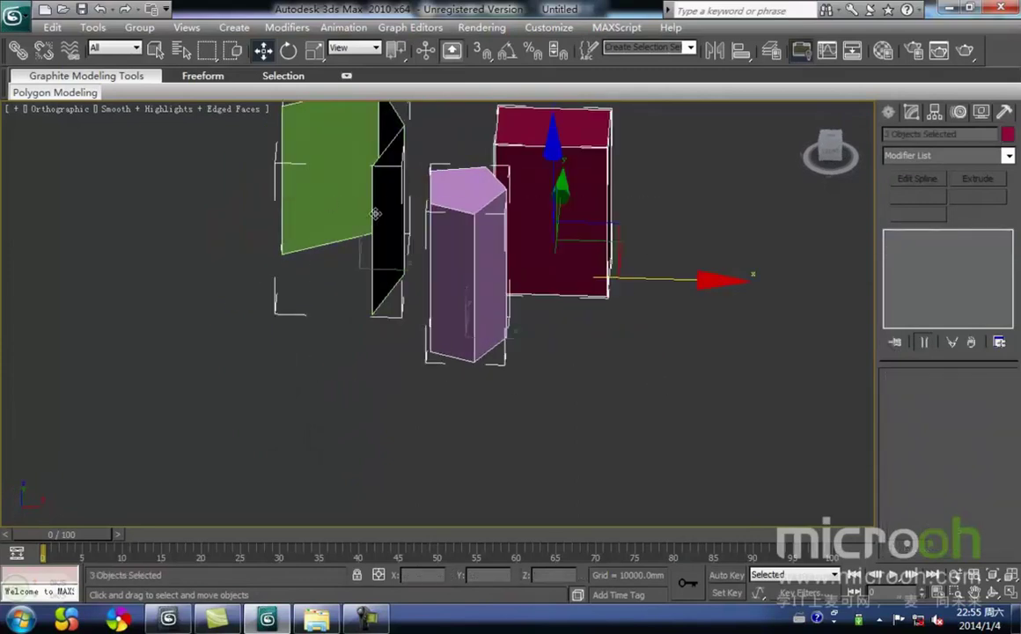
middle_drag(466, 246, 442, 268)
key(t)
middle_drag(551, 302, 476, 196)
scroll(482, 224, down, 6)
middle_drag(545, 415, 537, 332)
click(555, 350)
scroll(536, 332, up, 2)
scroll(537, 331, up, 2)
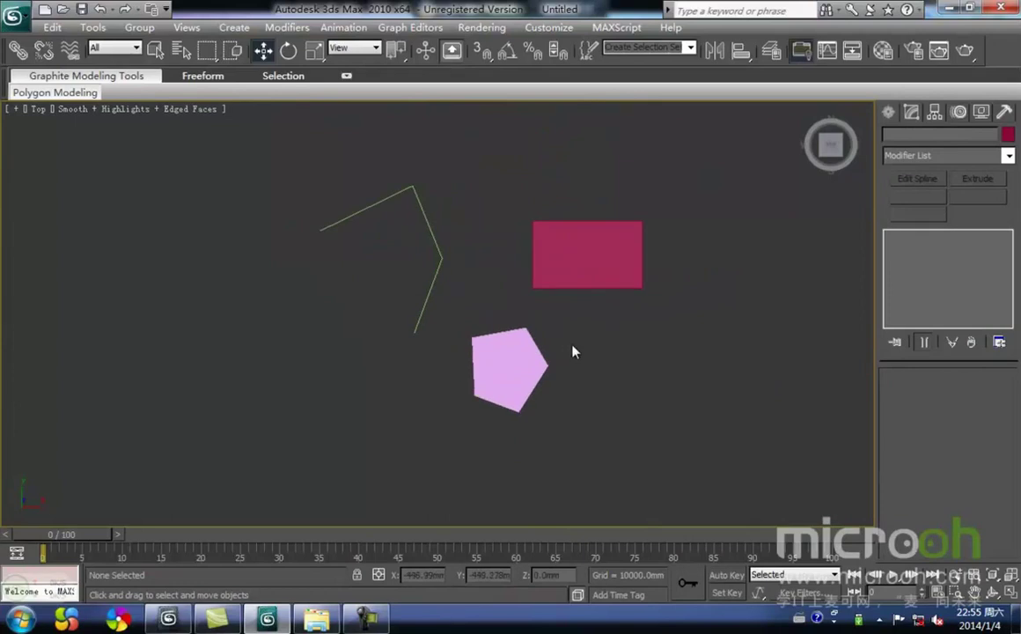
middle_drag(592, 376, 544, 405)
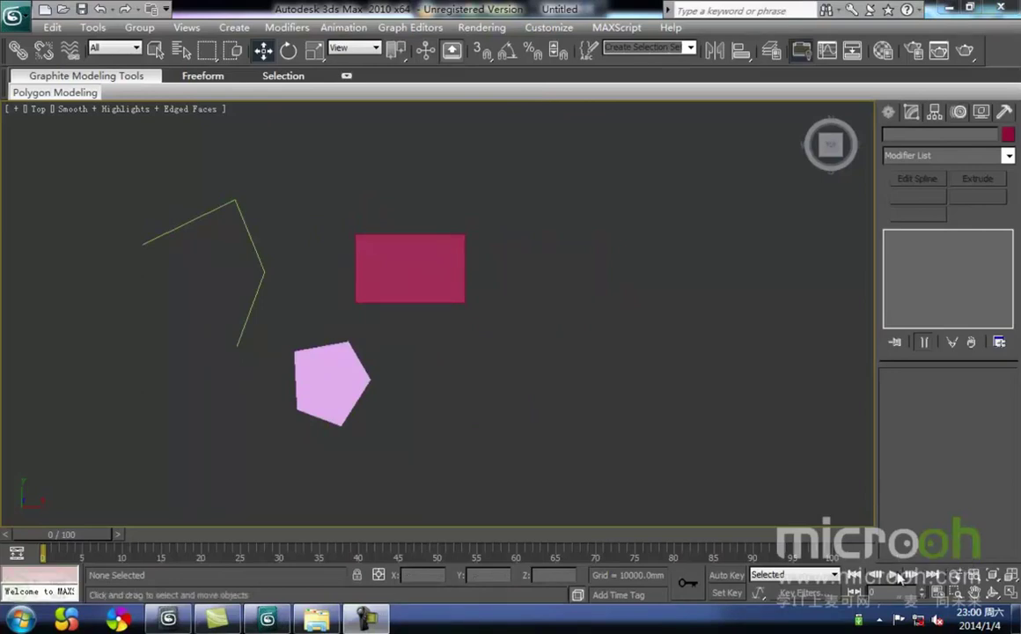
- Draw a nearly horizontal two-vertex line to the right of the extruded shapes and clear the selection
click(889, 114)
click(917, 226)
click(499, 316)
click(712, 316)
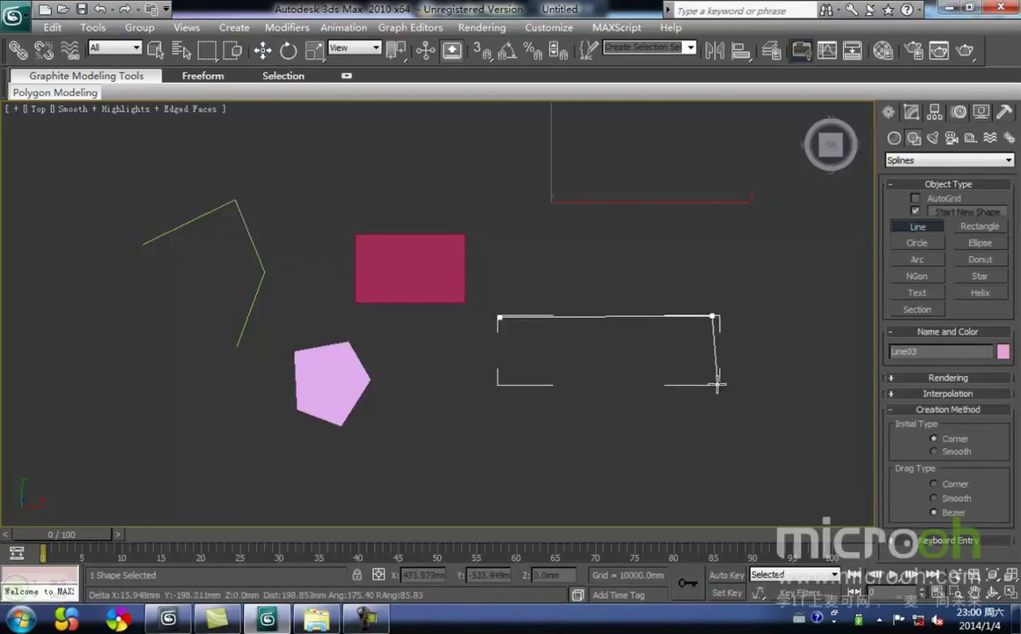
right_click(711, 406)
right_click(710, 407)
click(666, 414)
middle_drag(665, 420, 603, 372)
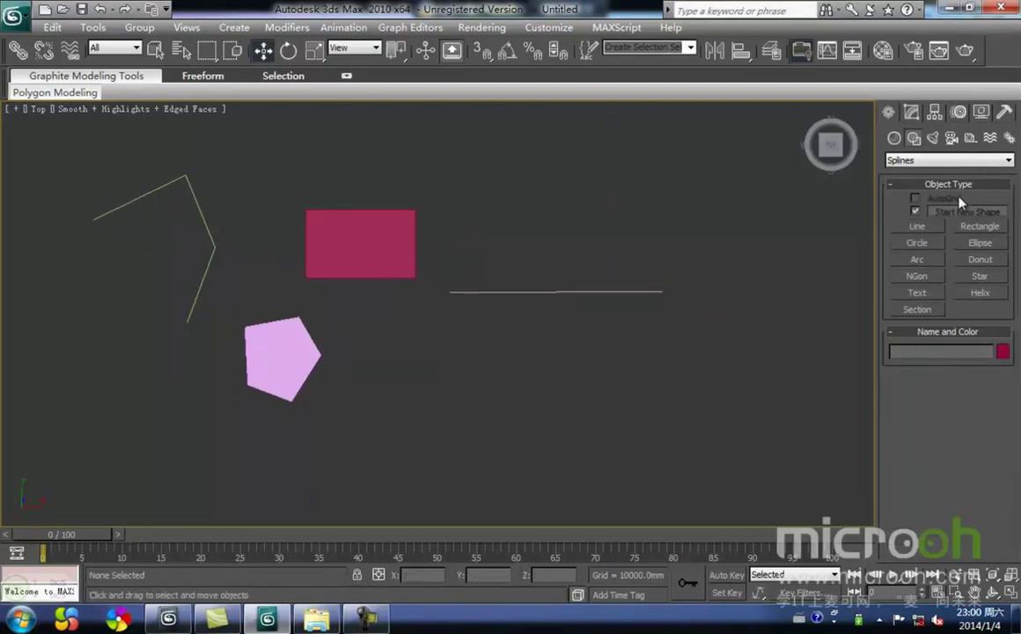
- Draw three more separate two-vertex lines below the horizontal one, the last a short slanted line, and clear the selection
click(917, 226)
click(461, 348)
click(703, 345)
right_click(695, 433)
click(695, 433)
click(485, 423)
right_click(720, 462)
middle_drag(734, 372, 596, 339)
click(549, 348)
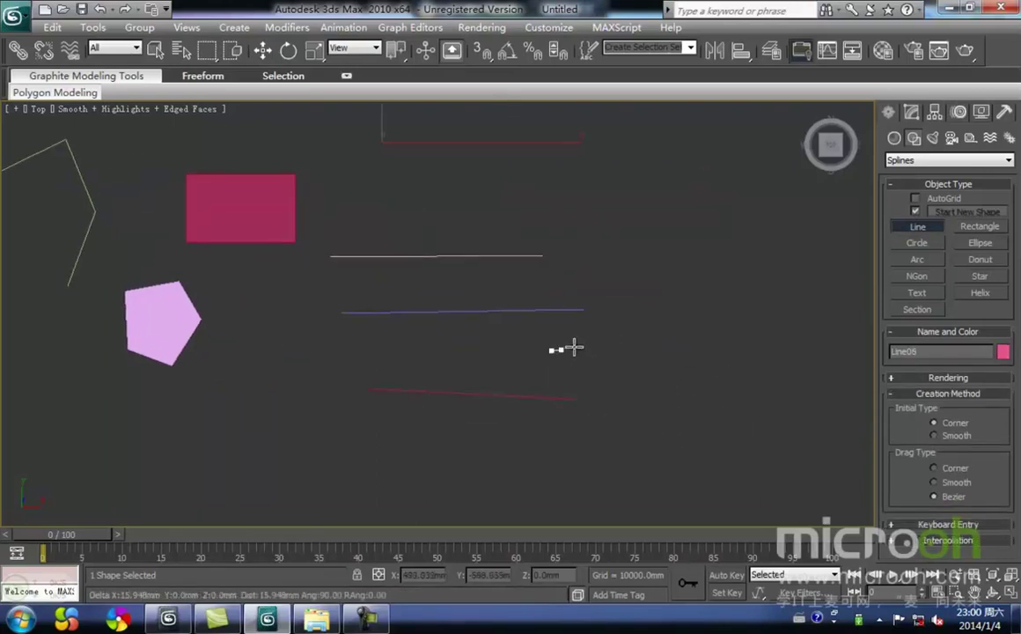
click(686, 323)
right_click(710, 403)
key(w)
click(615, 379)
- Select each of the four lines in turn to check whether they are separate objects
middle_drag(620, 368, 636, 350)
click(535, 238)
click(544, 314)
click(536, 293)
drag(502, 341, 500, 338)
click(672, 363)
drag(672, 362, 654, 265)
click(645, 352)
drag(645, 352, 592, 307)
click(498, 292)
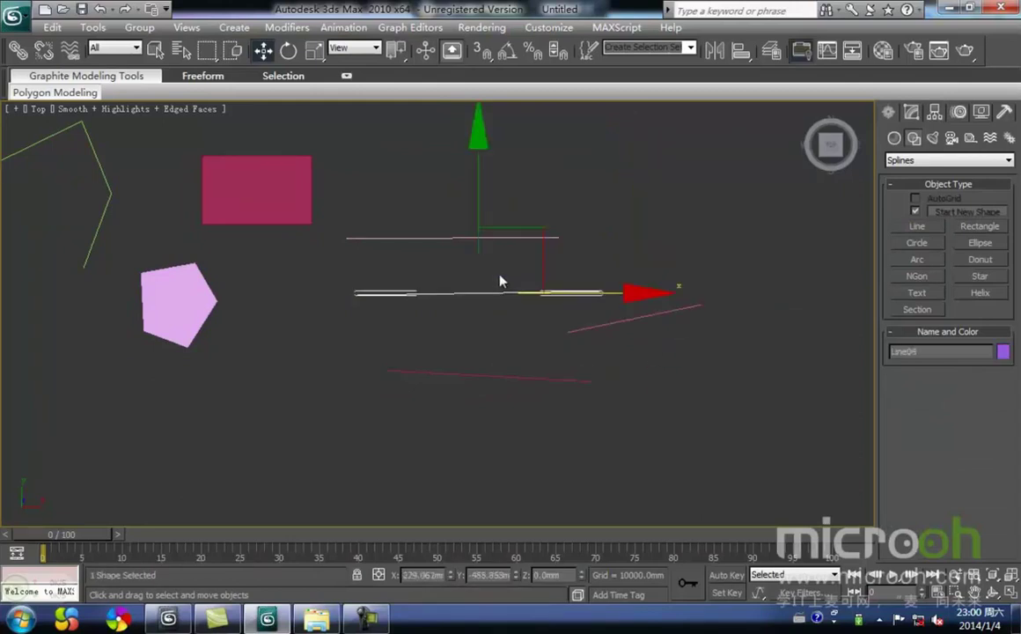
drag(586, 246, 535, 219)
drag(529, 338, 525, 414)
drag(587, 243, 510, 200)
click(642, 199)
drag(516, 255, 490, 186)
drag(568, 264, 519, 208)
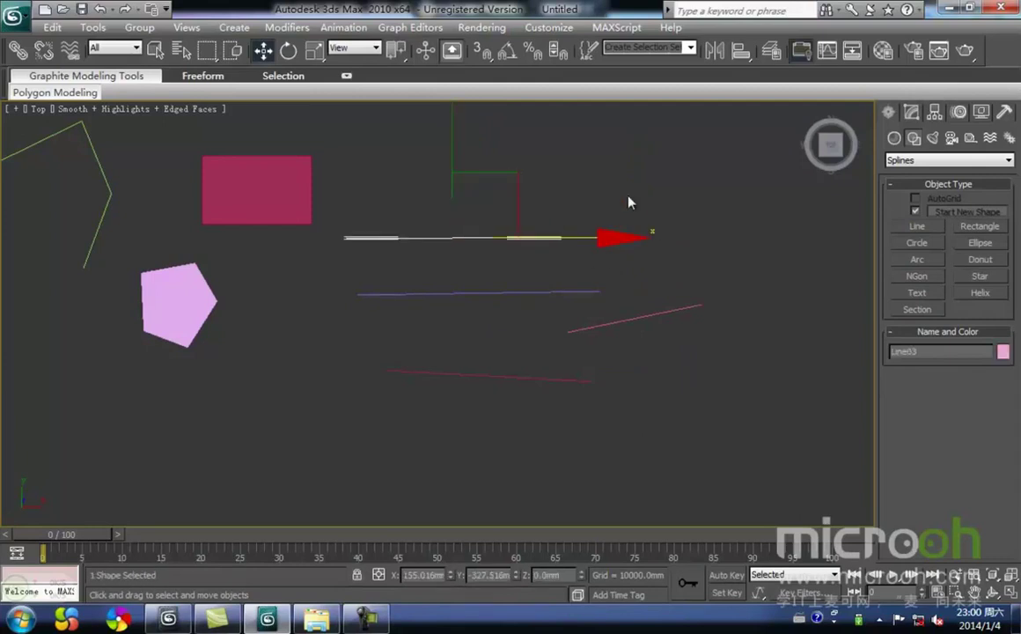
click(667, 383)
- Select the uppermost line and attach the other three lines to it
drag(595, 269, 507, 202)
click(649, 232)
right_click(458, 244)
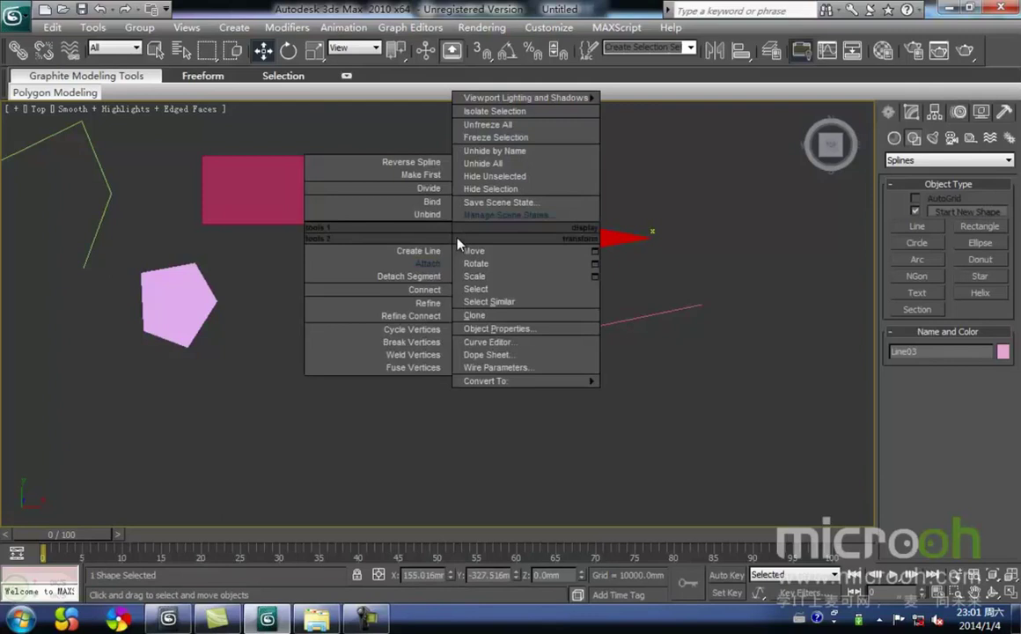
click(429, 276)
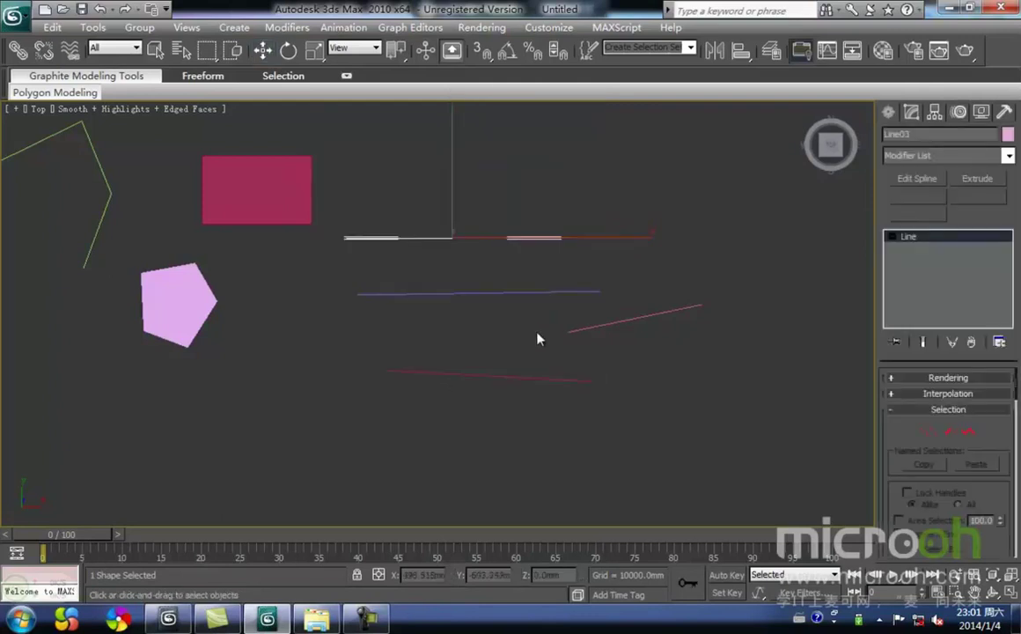
click(517, 290)
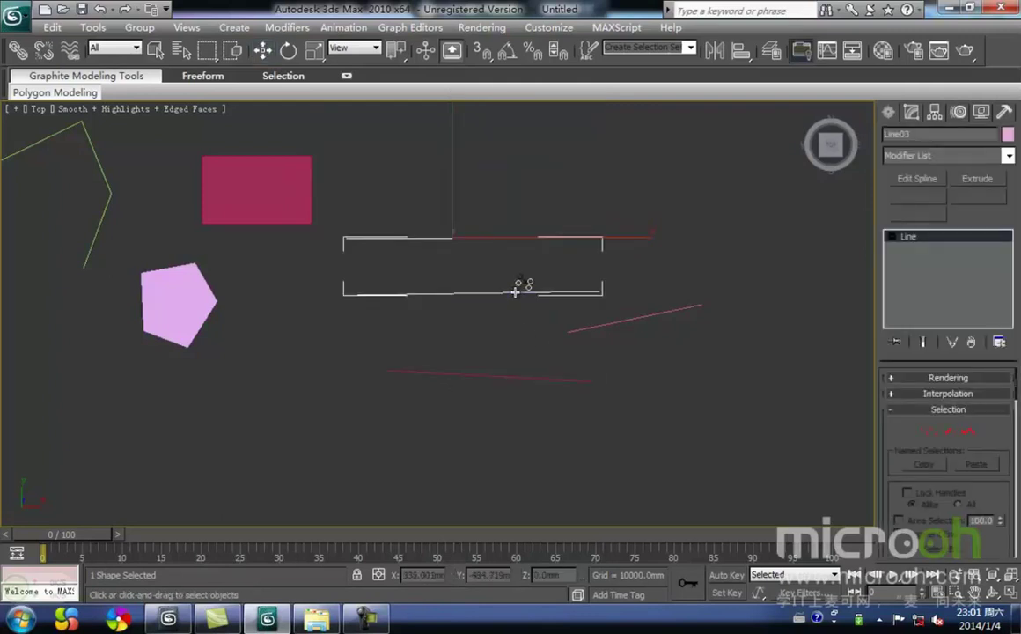
click(619, 322)
click(556, 377)
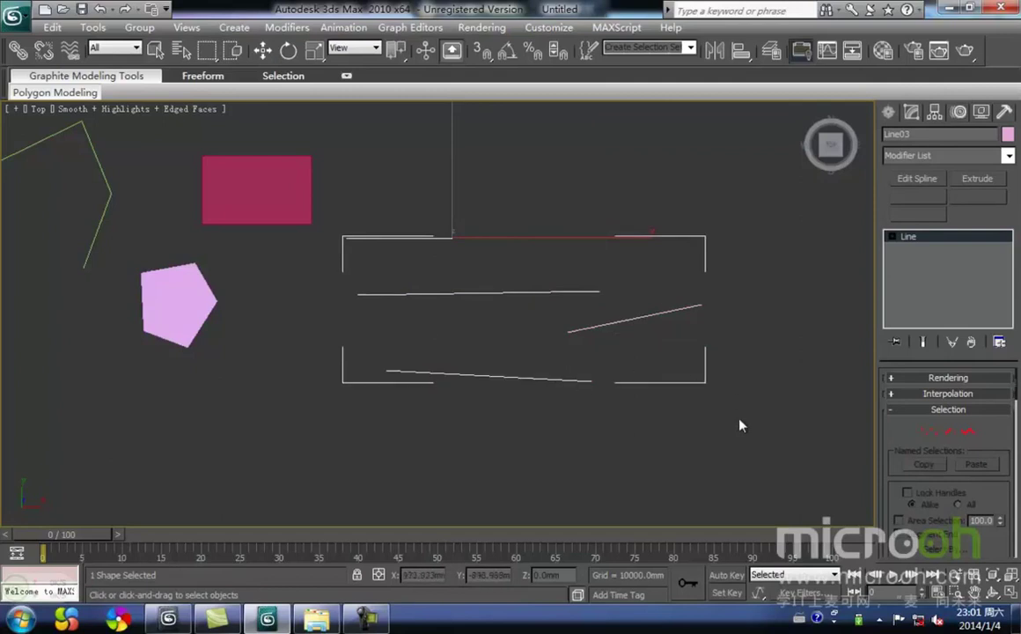
- Test by region selection that the attached lines select as one shape, and shift the shape slightly down and left
key(w)
click(670, 423)
drag(658, 382, 583, 267)
click(654, 398)
drag(596, 417, 537, 284)
mouse_move(516, 176)
mouse_down()
mouse_move(556, 145)
mouse_move(501, 189)
mouse_up()
click(649, 360)
drag(671, 369, 625, 273)
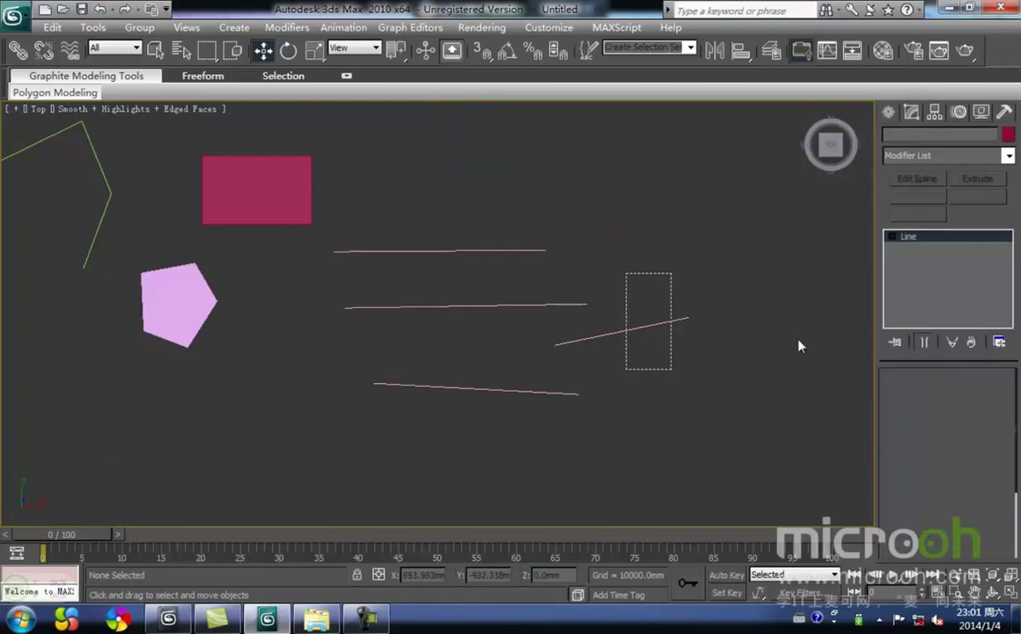
drag(685, 302, 687, 303)
- Move the right end vertex of the short slanted line down until the line is horizontal, and leave vertex editing
click(927, 432)
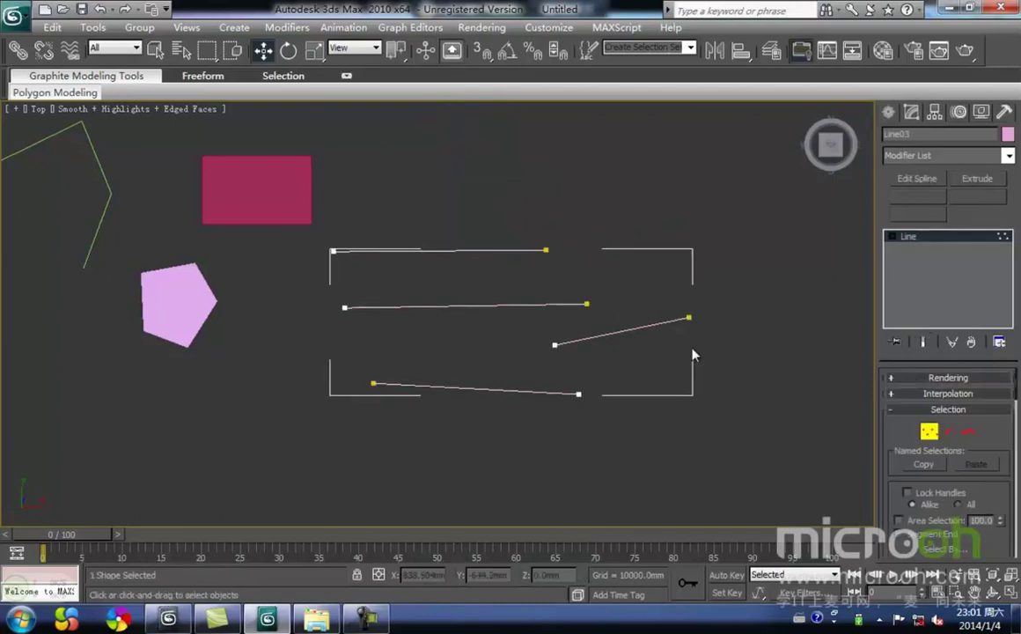
scroll(704, 348, up, 2)
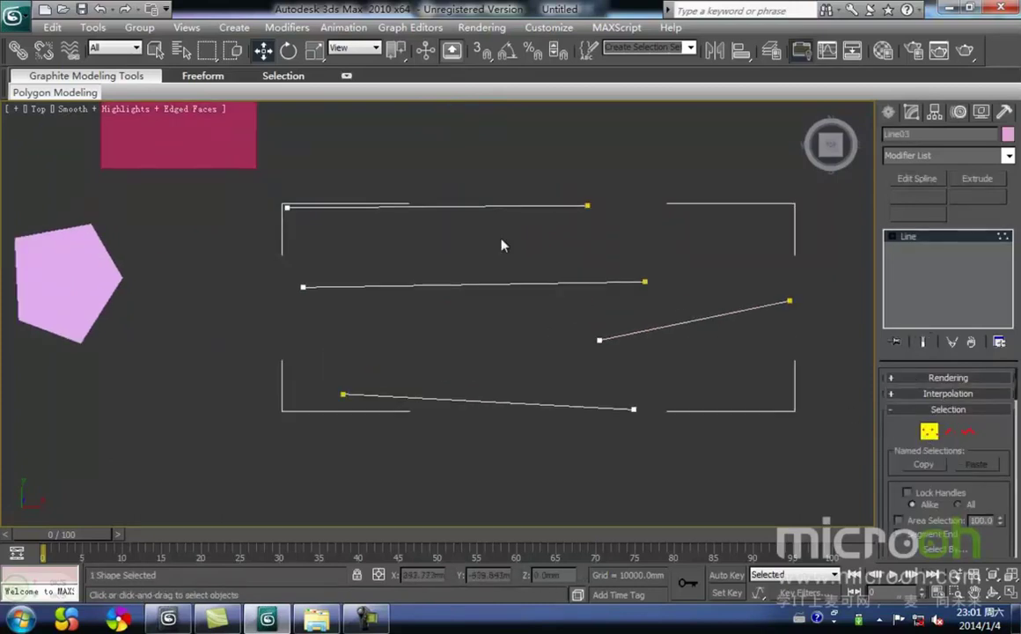
middle_drag(588, 209, 531, 234)
click(732, 325)
drag(793, 259, 793, 297)
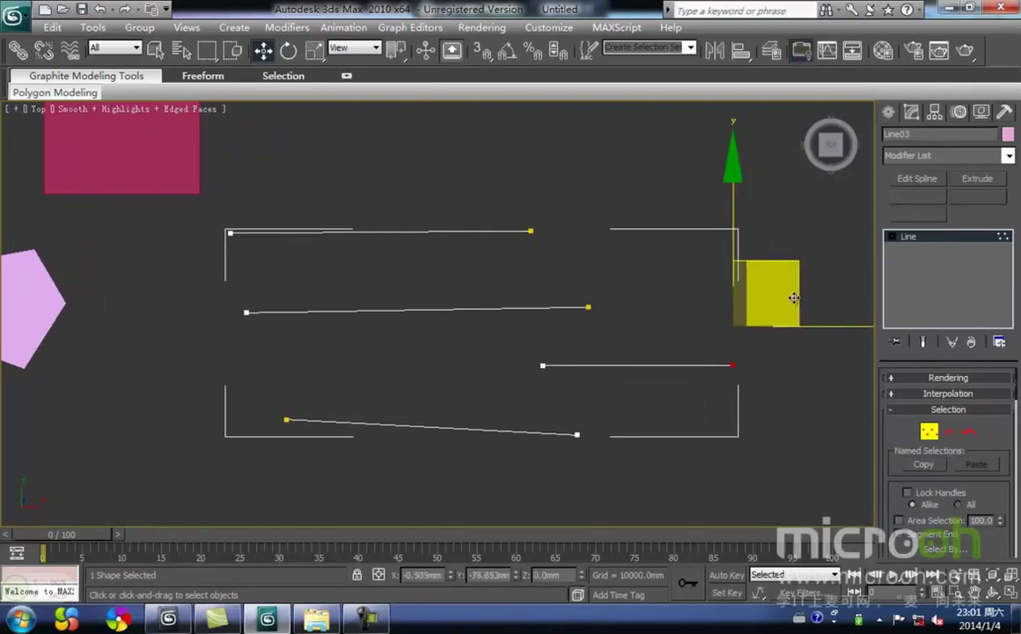
click(676, 314)
middle_drag(716, 310, 602, 308)
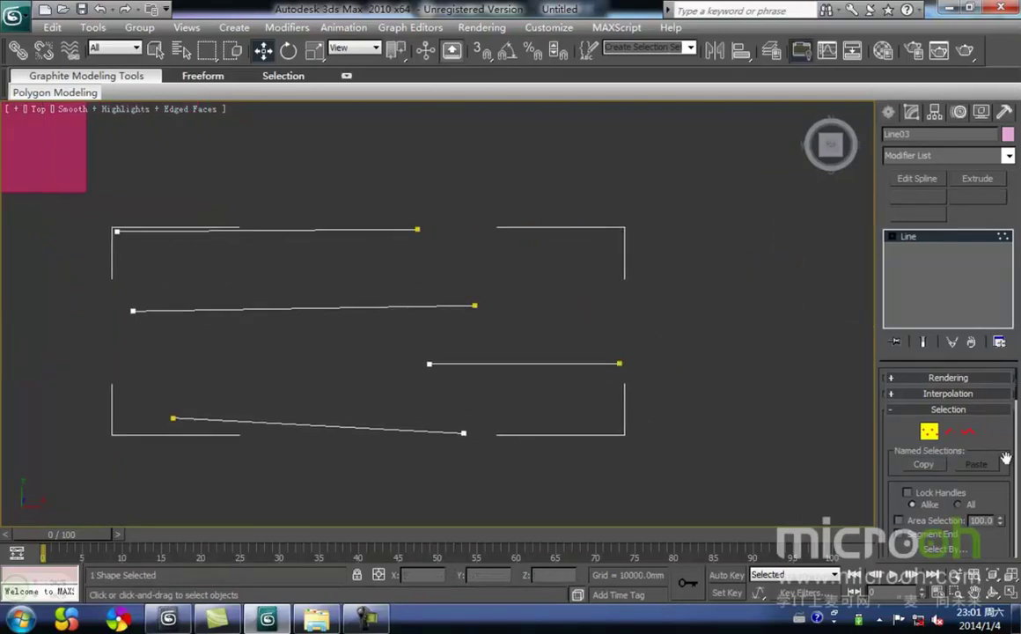
click(926, 431)
scroll(616, 332, down, 3)
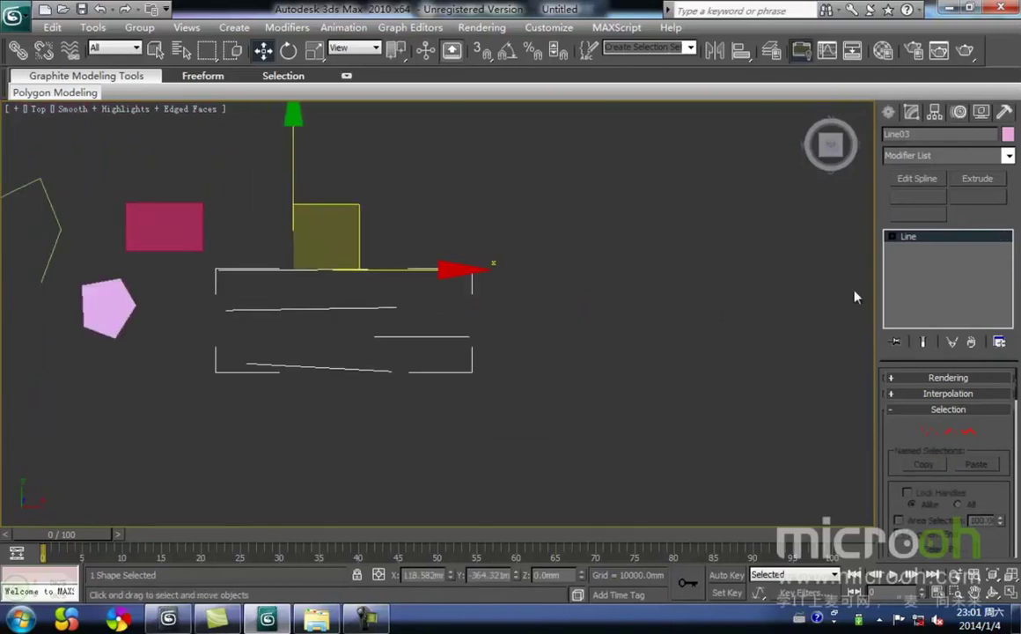
- Draw five separate rectangles of different sizes to the right of the lines, the first about 229 mm long and 235 mm wide
click(888, 114)
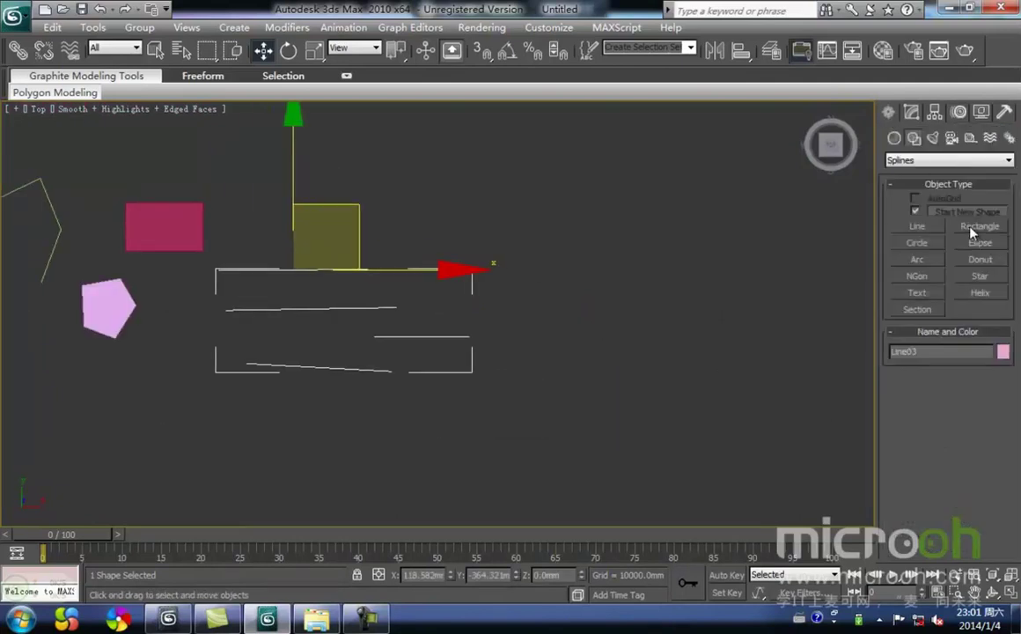
click(971, 231)
middle_drag(560, 279, 523, 294)
drag(493, 243, 551, 300)
middle_drag(531, 337, 478, 301)
drag(427, 297, 460, 339)
middle_drag(513, 309, 501, 285)
drag(480, 270, 534, 339)
middle_drag(506, 340, 508, 314)
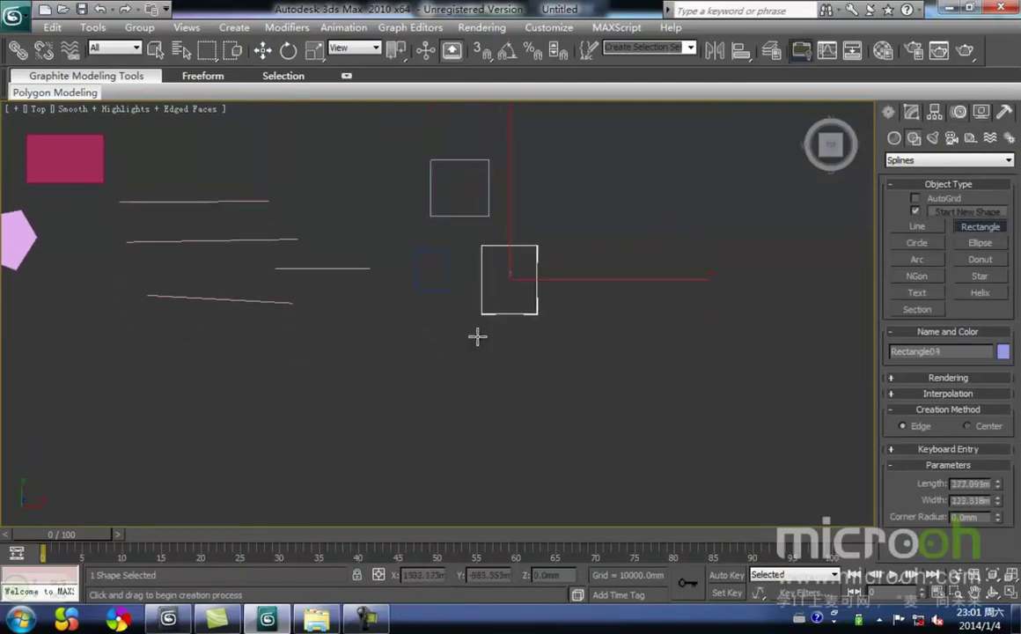
drag(424, 314, 456, 363)
middle_drag(513, 370, 463, 321)
mouse_move(458, 303)
mouse_down()
mouse_move(485, 344)
mouse_move(518, 361)
mouse_up()
right_click(579, 349)
click(577, 365)
- Apply an Extrude modifier to the uppermost rectangle and to the small blue rectangle below it
middle_drag(521, 311, 521, 335)
middle_drag(555, 262, 582, 322)
scroll(514, 261, up, 2)
middle_drag(511, 256, 532, 222)
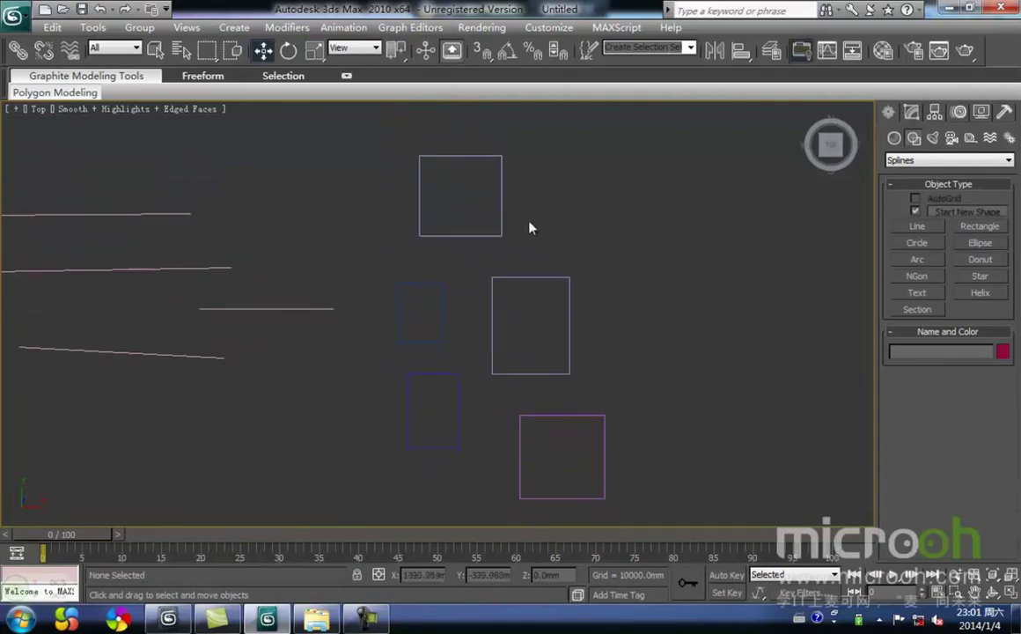
click(501, 213)
click(910, 112)
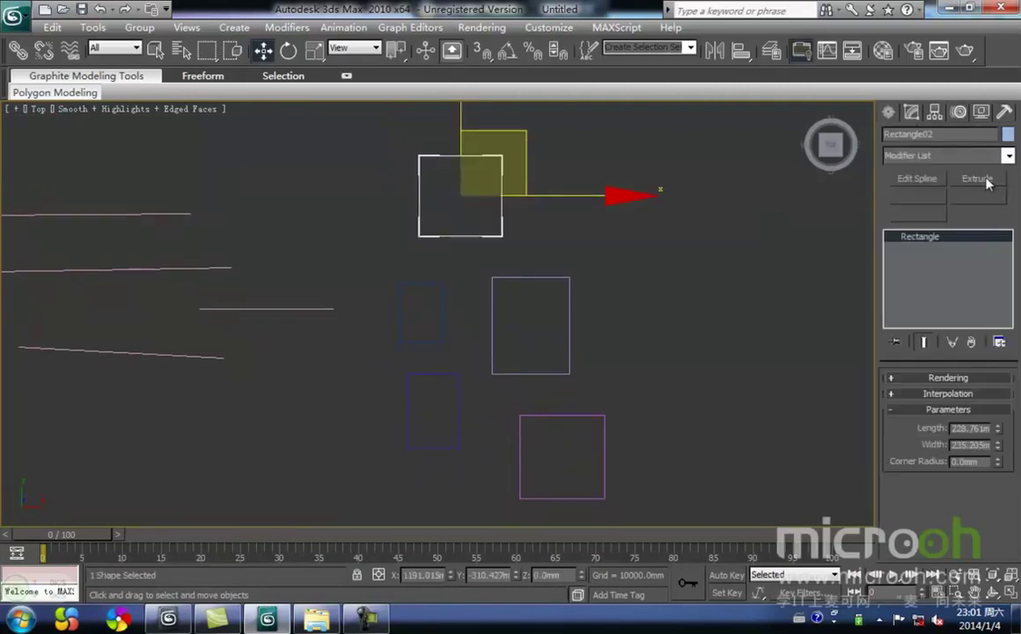
click(977, 179)
click(641, 323)
click(444, 339)
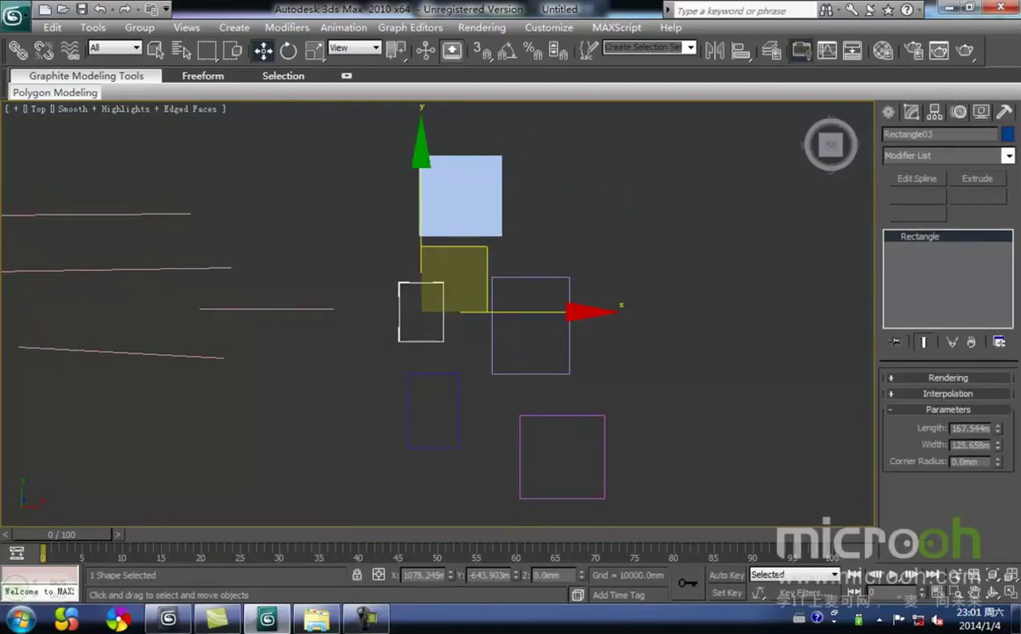
click(977, 179)
- Extrude the remaining three rectangles one by one and clear the selection
middle_drag(656, 301, 619, 261)
click(500, 214)
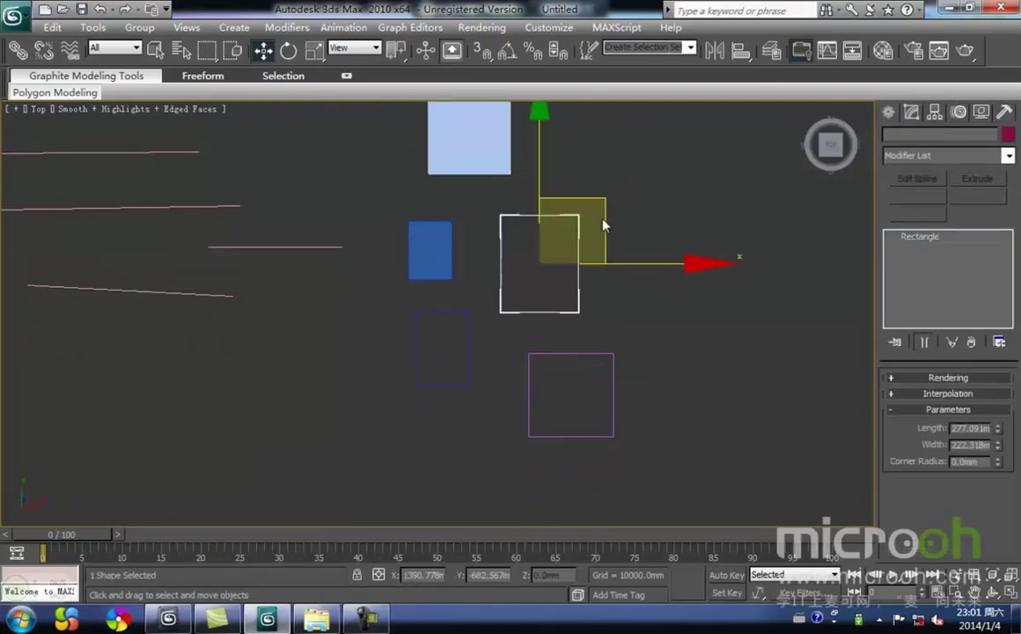
click(976, 179)
click(568, 399)
click(456, 379)
click(976, 178)
middle_drag(652, 450, 647, 384)
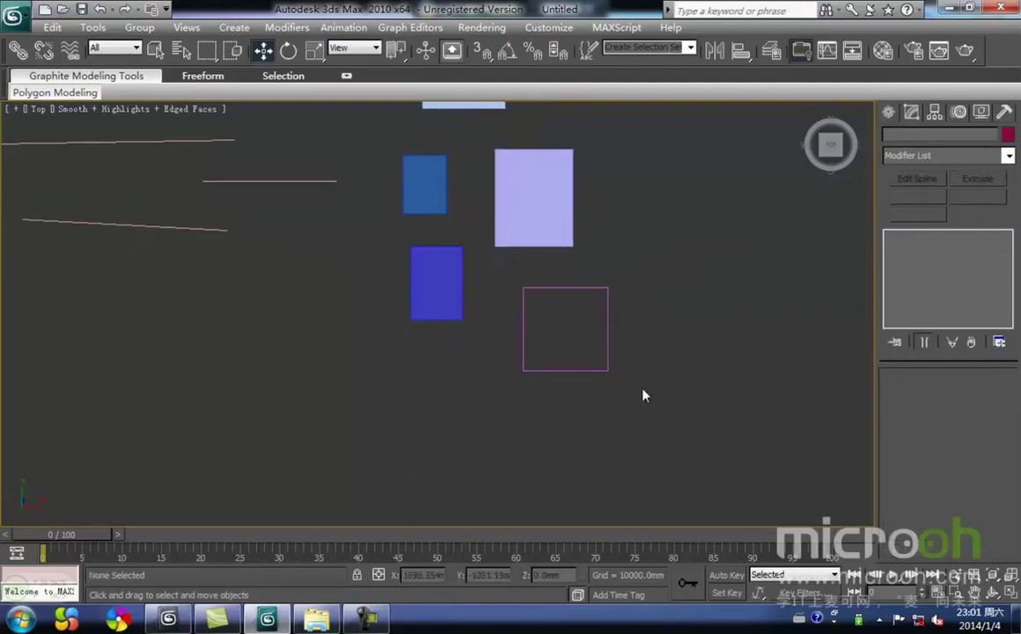
click(523, 334)
click(977, 179)
click(670, 235)
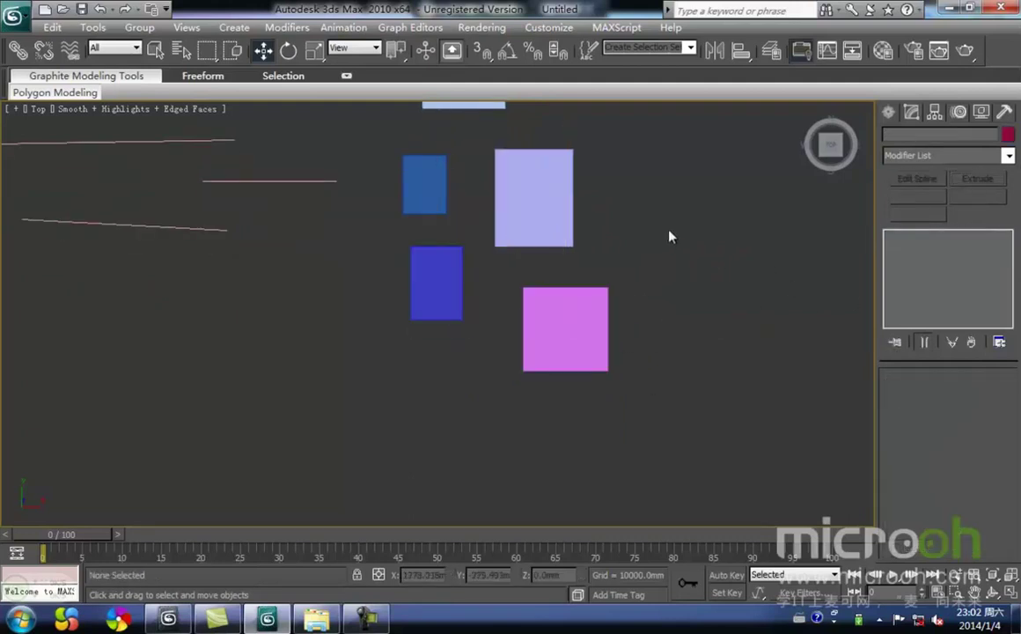
- Examine the five extruded boxes from an angle and return to the Top view with nothing selected
scroll(654, 287, down, 2)
alt+middle_drag(583, 324, 671, 245)
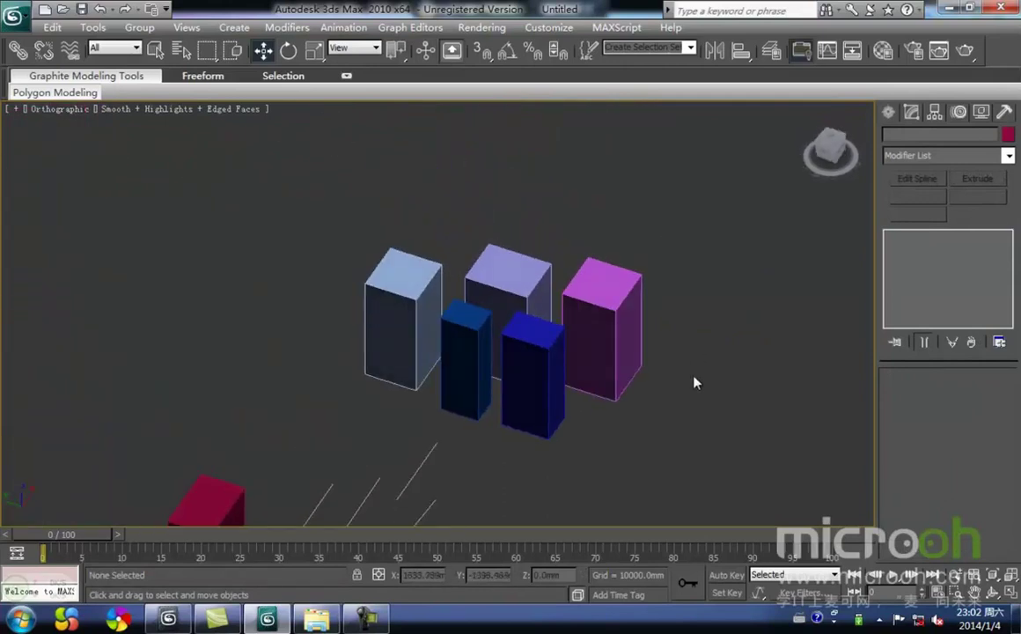
click(614, 340)
key(t)
scroll(602, 291, up, 5)
middle_drag(621, 322, 581, 324)
scroll(588, 335, down, 4)
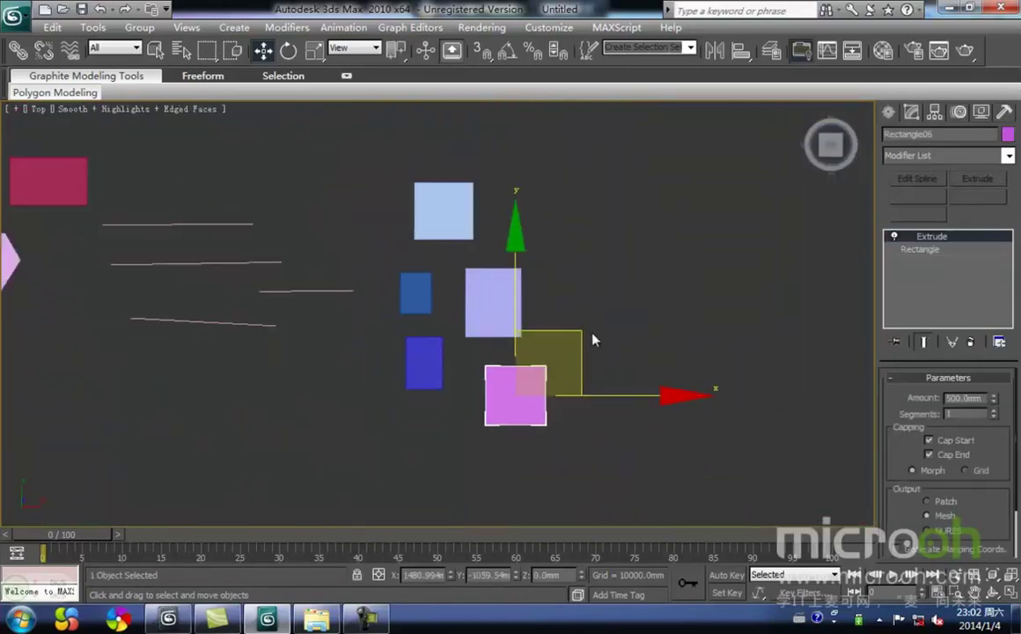
middle_drag(666, 320, 619, 297)
click(624, 296)
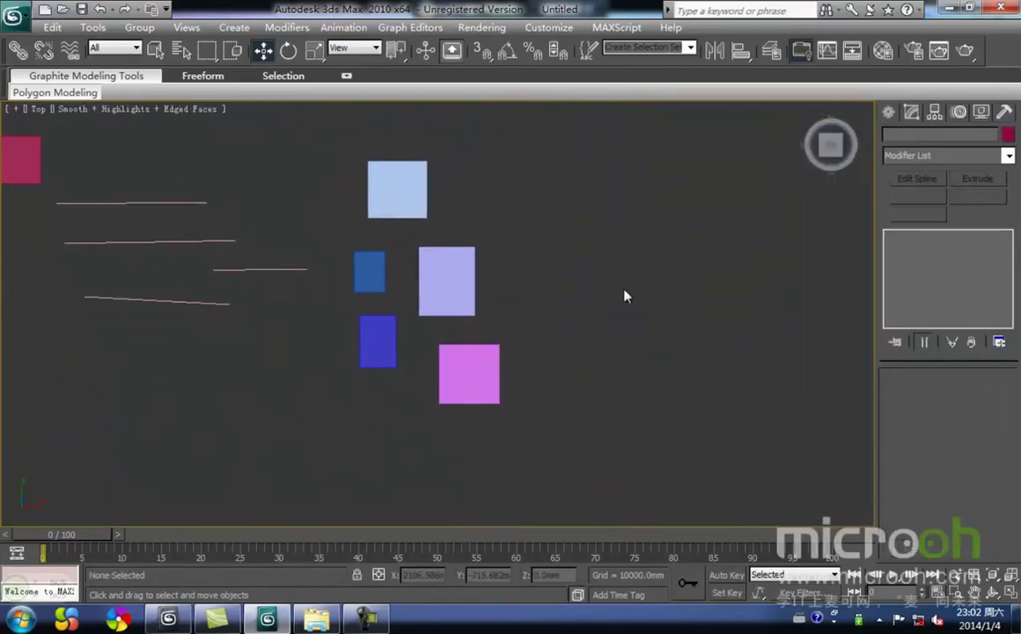
- Draw five more separate rectangles to the right of the extruded boxes, the first about 184 mm long and 222 mm wide
click(888, 112)
click(977, 226)
middle_drag(549, 185, 478, 202)
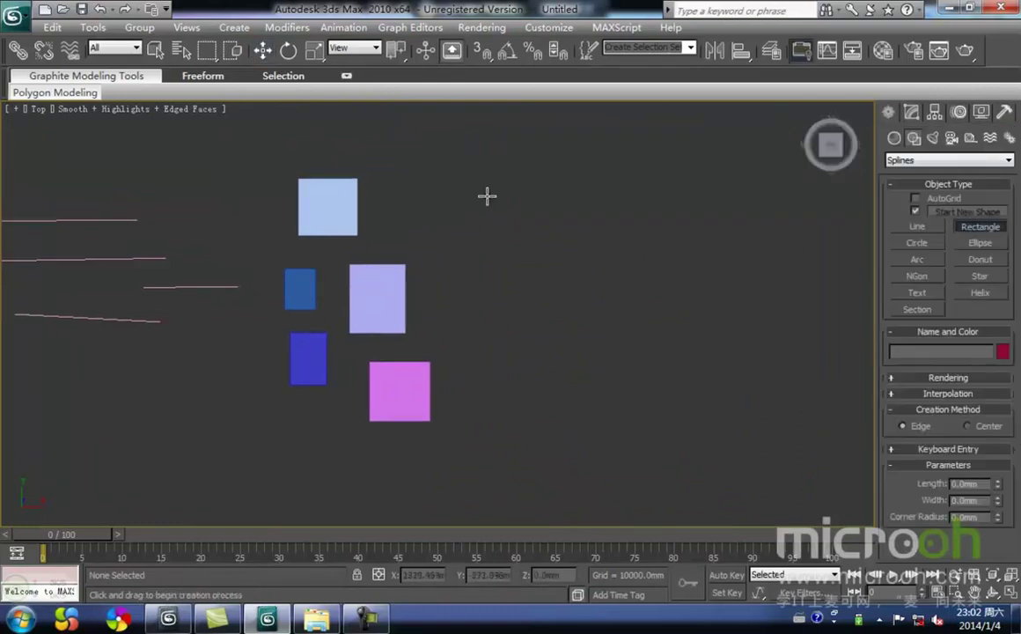
drag(487, 197, 543, 241)
key(w)
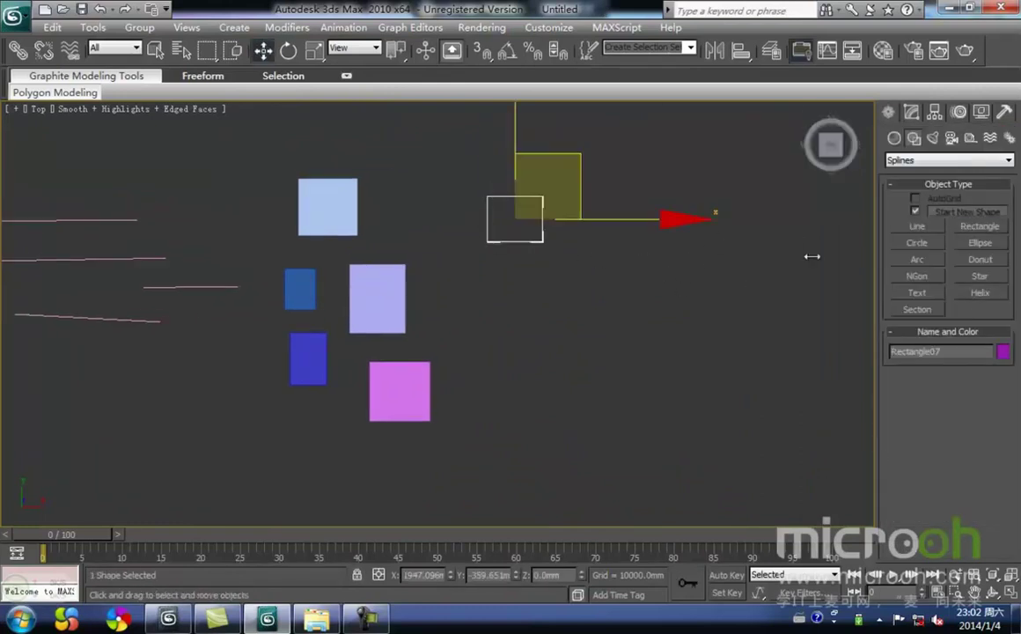
click(970, 231)
drag(568, 258, 608, 315)
key(w)
click(985, 231)
drag(491, 274, 624, 398)
key(w)
click(979, 227)
key(w)
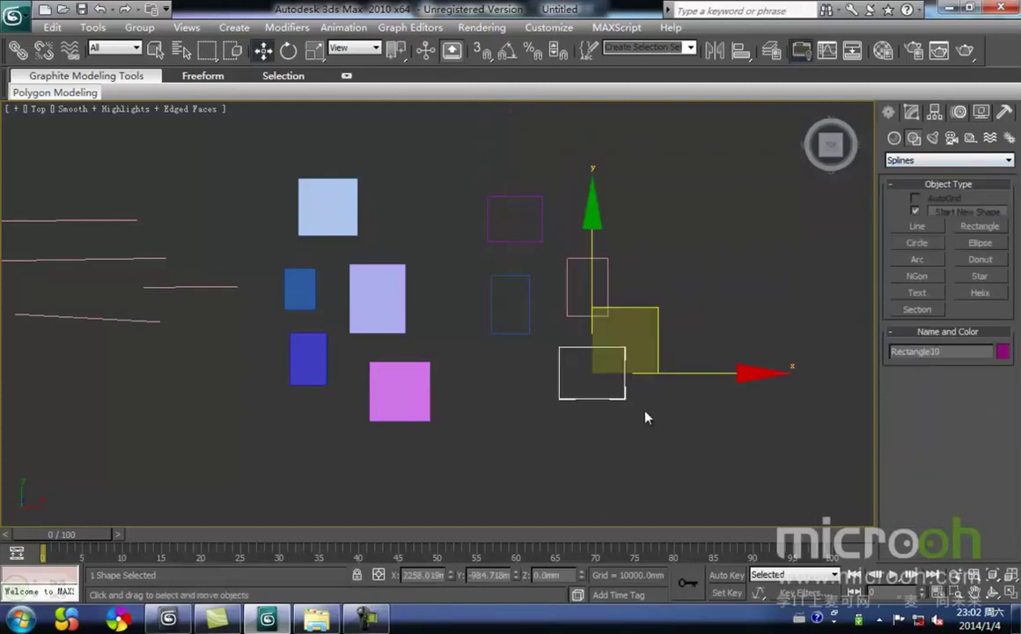
click(979, 227)
drag(484, 366, 533, 437)
key(w)
click(651, 227)
middle_drag(587, 214, 548, 228)
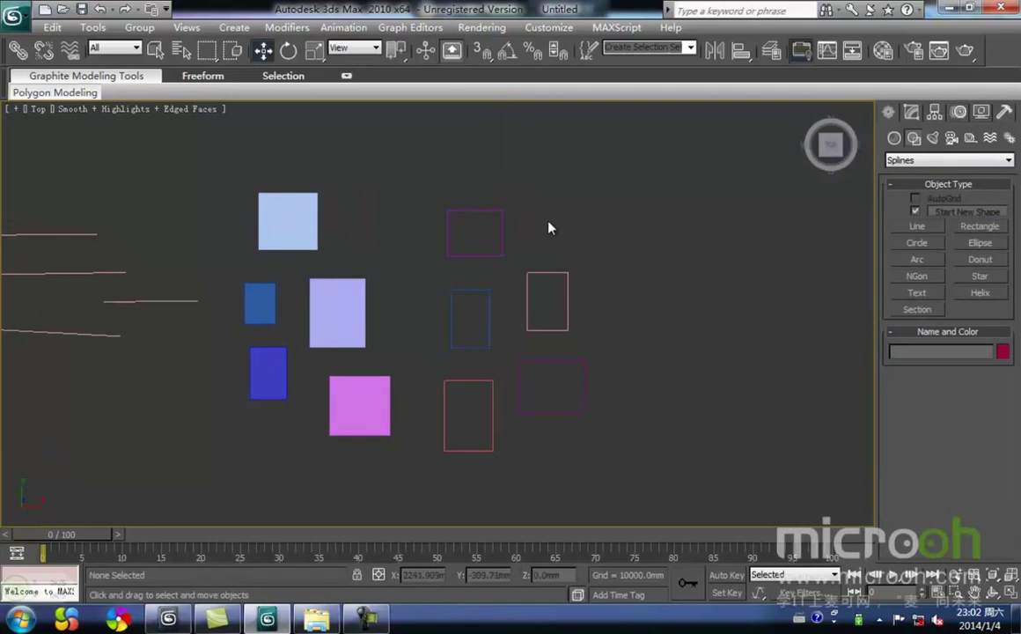
click(502, 237)
click(418, 236)
middle_drag(223, 294, 236, 279)
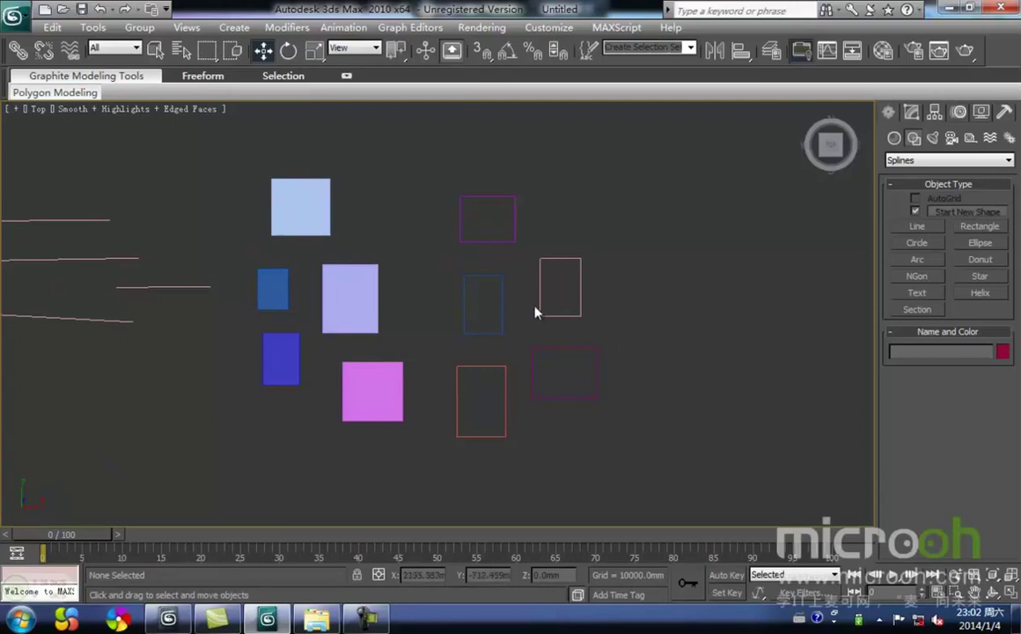
middle_drag(523, 265, 520, 249)
scroll(532, 186, up, 2)
middle_drag(532, 186, 496, 206)
click(523, 218)
click(526, 217)
- Select the uppermost unextruded rectangle and examine its Convert To options without converting it
click(503, 207)
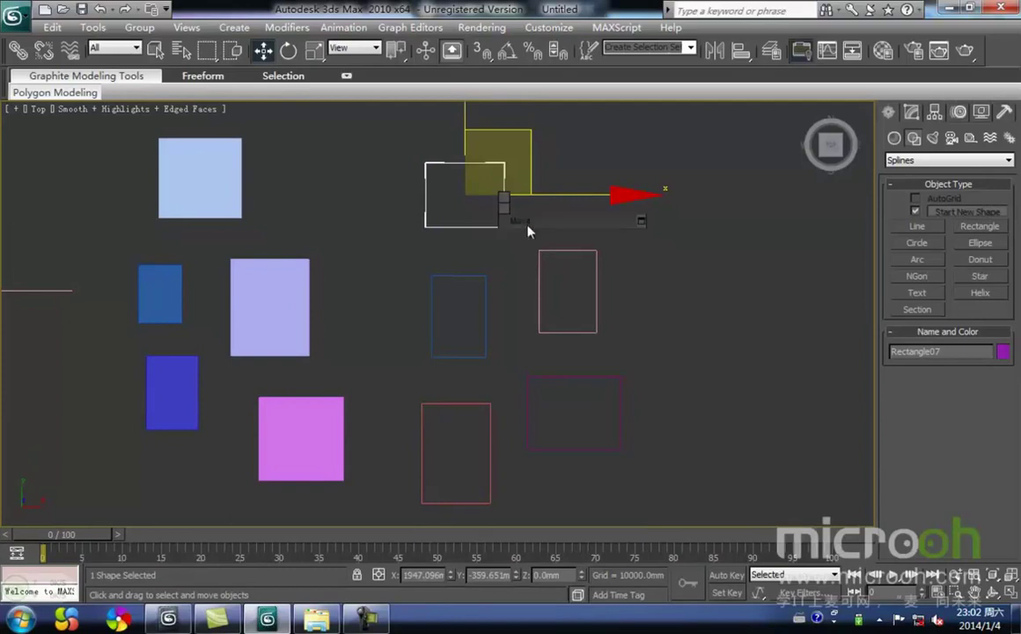
right_click(507, 217)
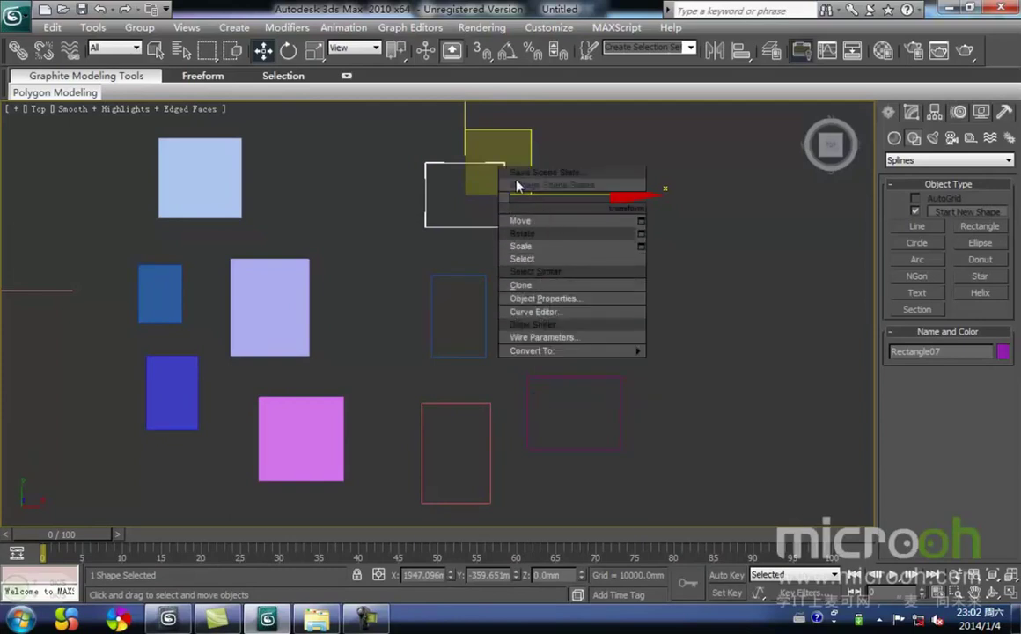
mouse_move(535, 69)
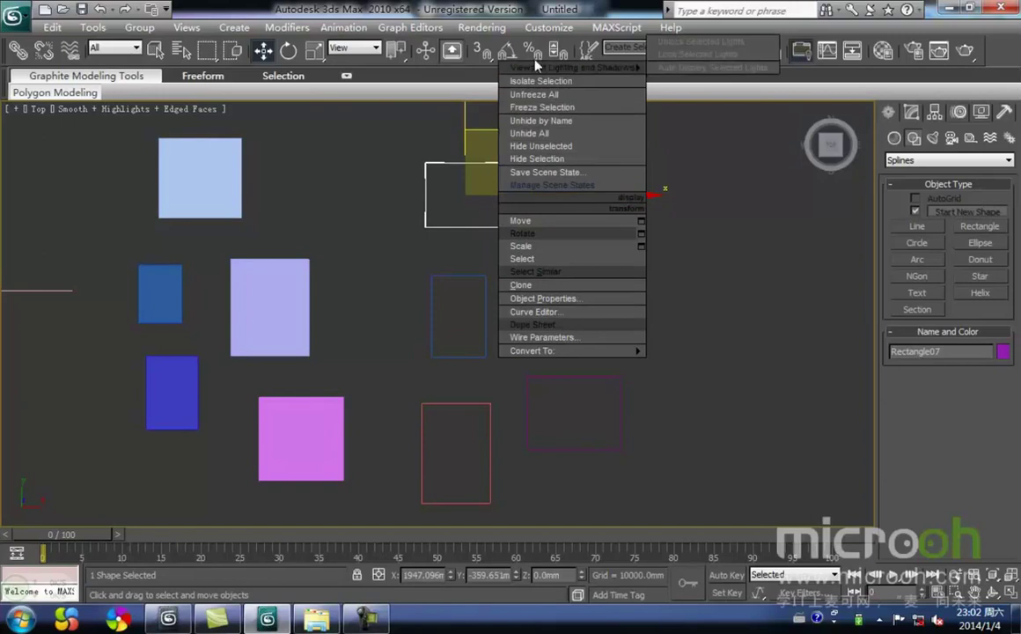
mouse_move(589, 352)
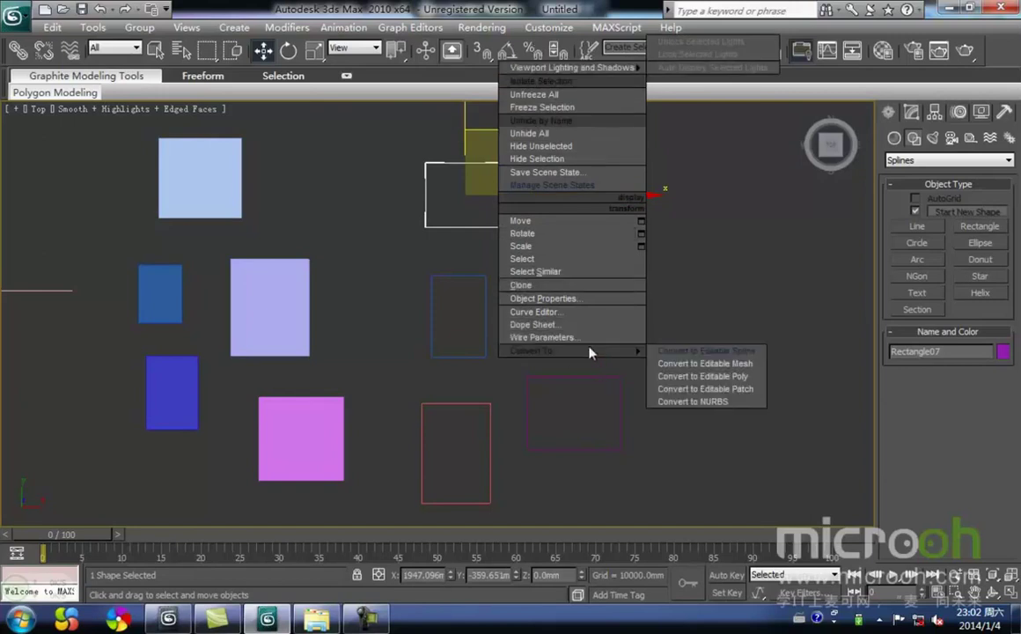
click(748, 296)
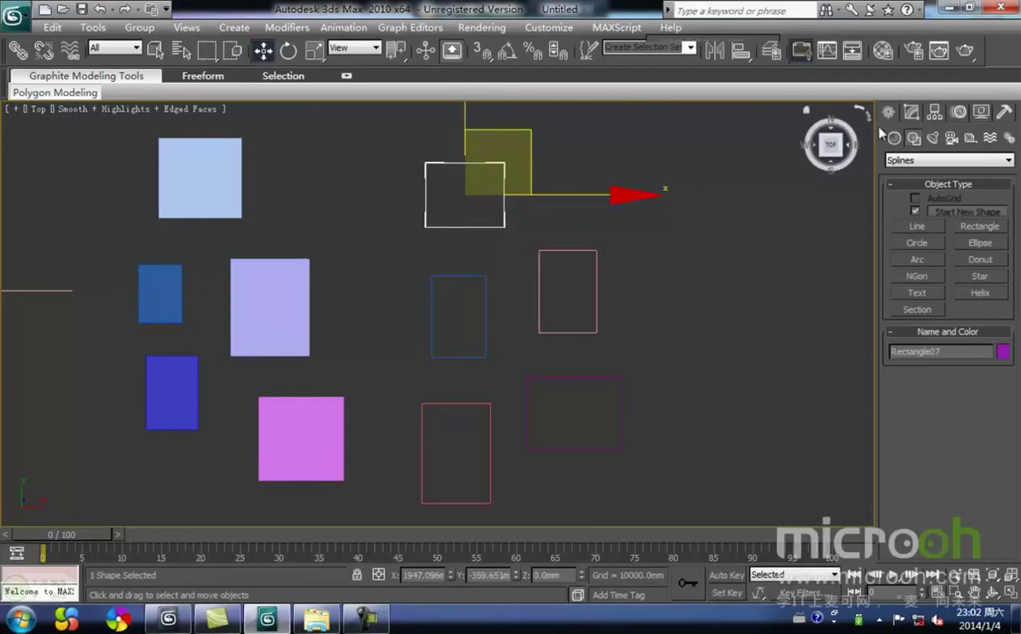
- Add an Edit Spline modifier to the selected rectangle, attach the other four rectangle outlines to it and clear the selection
click(913, 113)
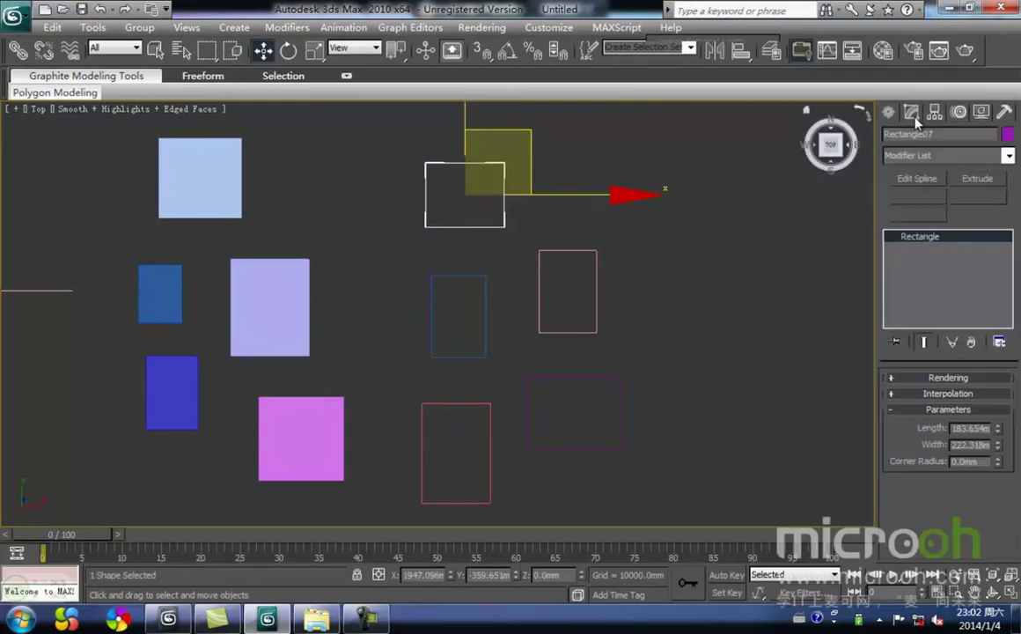
click(917, 178)
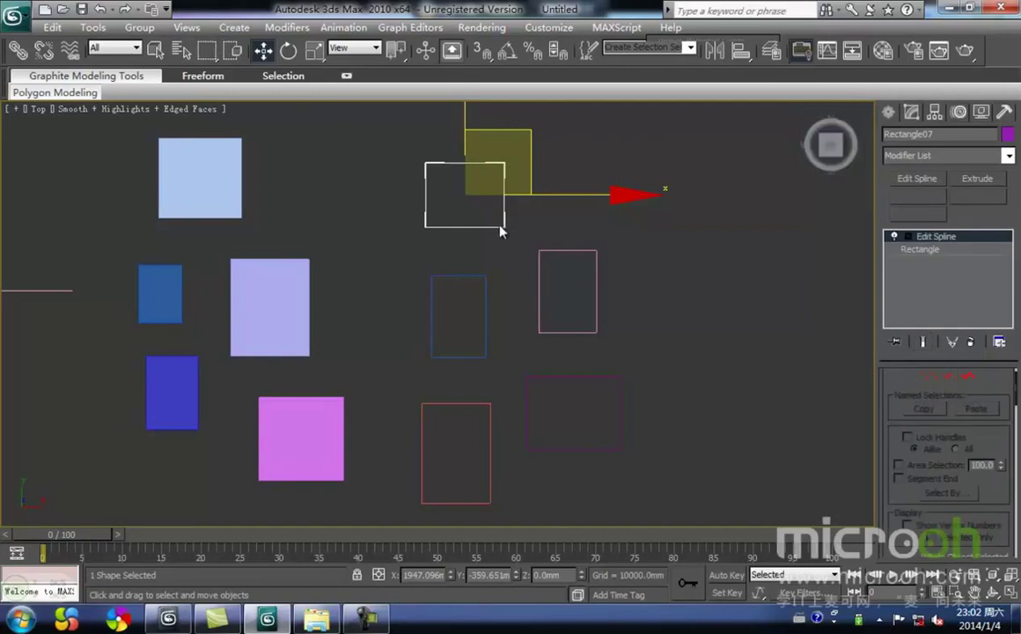
drag(1016, 404, 959, 457)
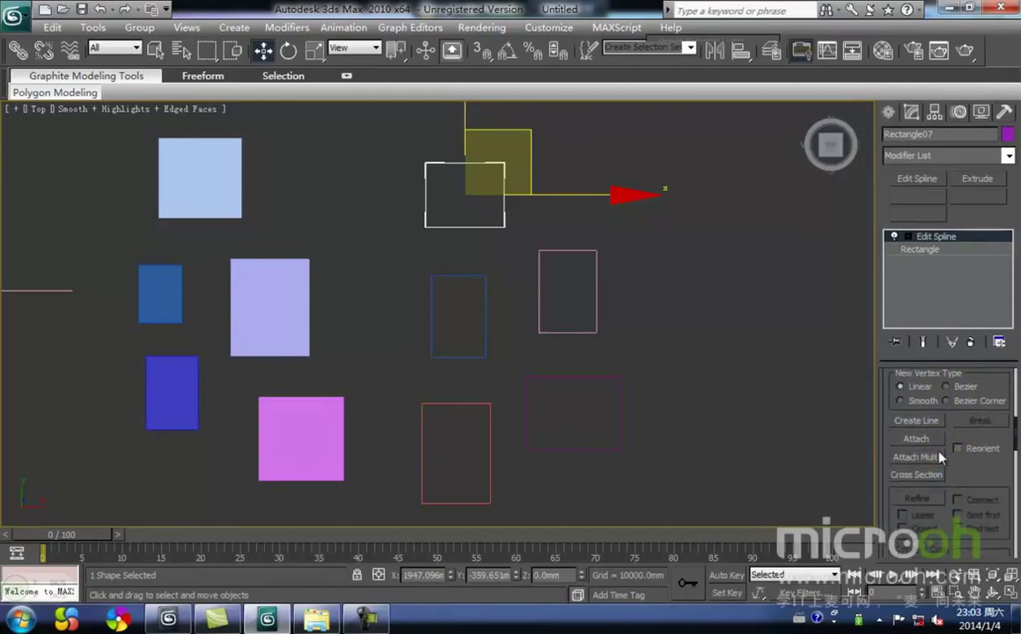
click(917, 439)
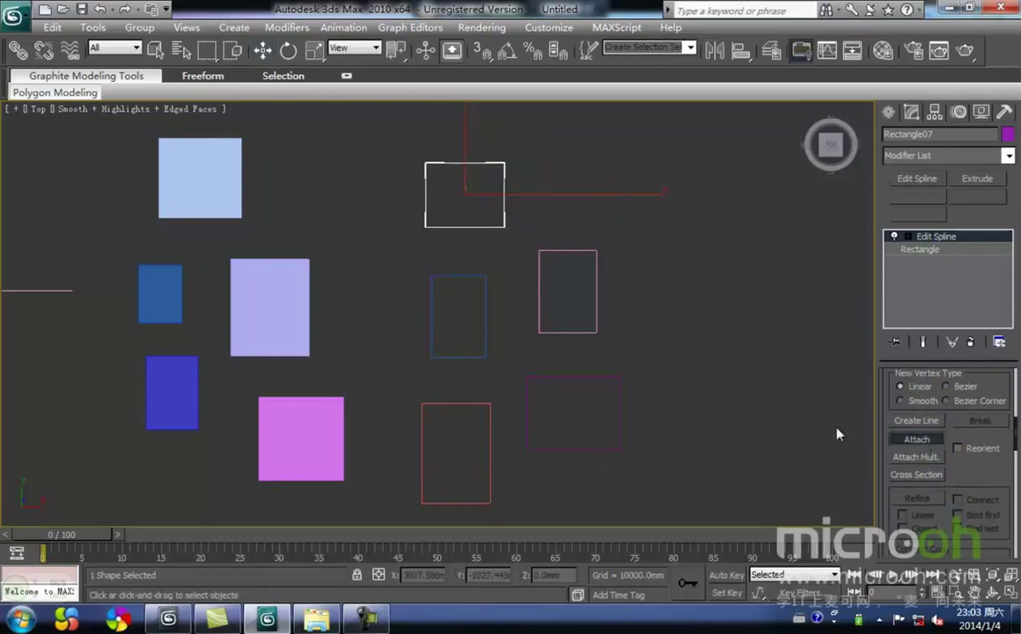
click(484, 283)
click(571, 330)
middle_drag(572, 364, 580, 315)
click(575, 330)
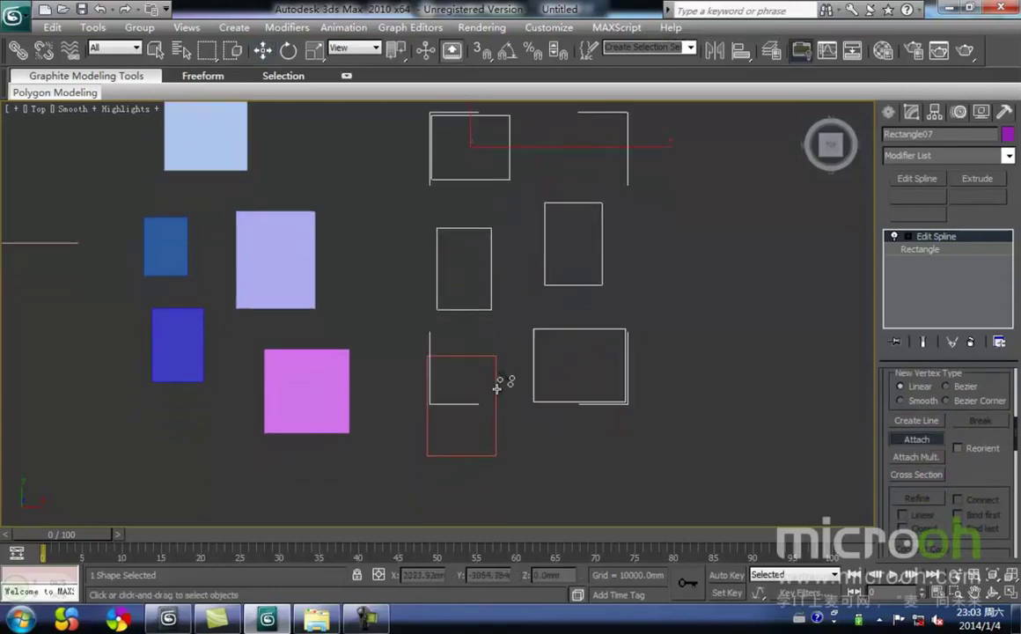
click(495, 380)
key(w)
click(668, 348)
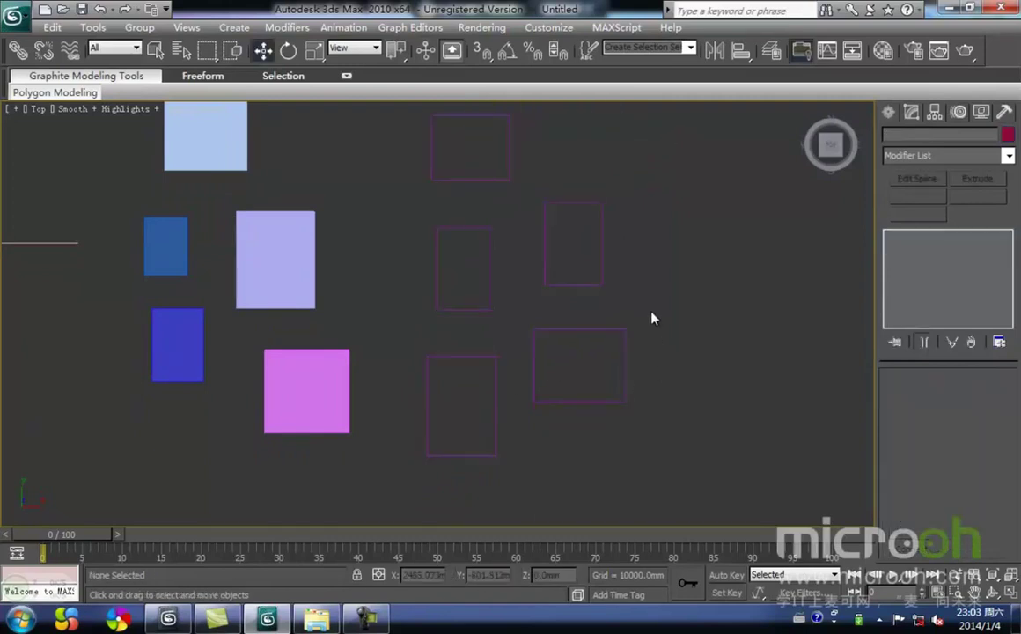
- Select and deselect the attached rectangles to check that they behave as a single object
middle_drag(586, 330, 578, 349)
scroll(571, 376, down, 2)
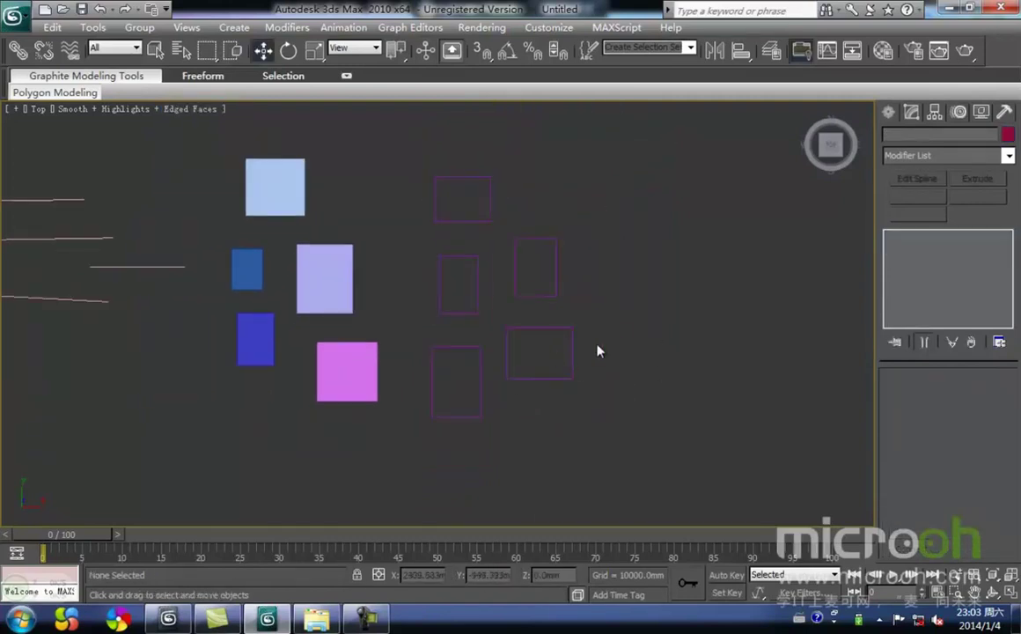
scroll(578, 355, up, 2)
drag(613, 330, 570, 286)
middle_drag(572, 288, 563, 316)
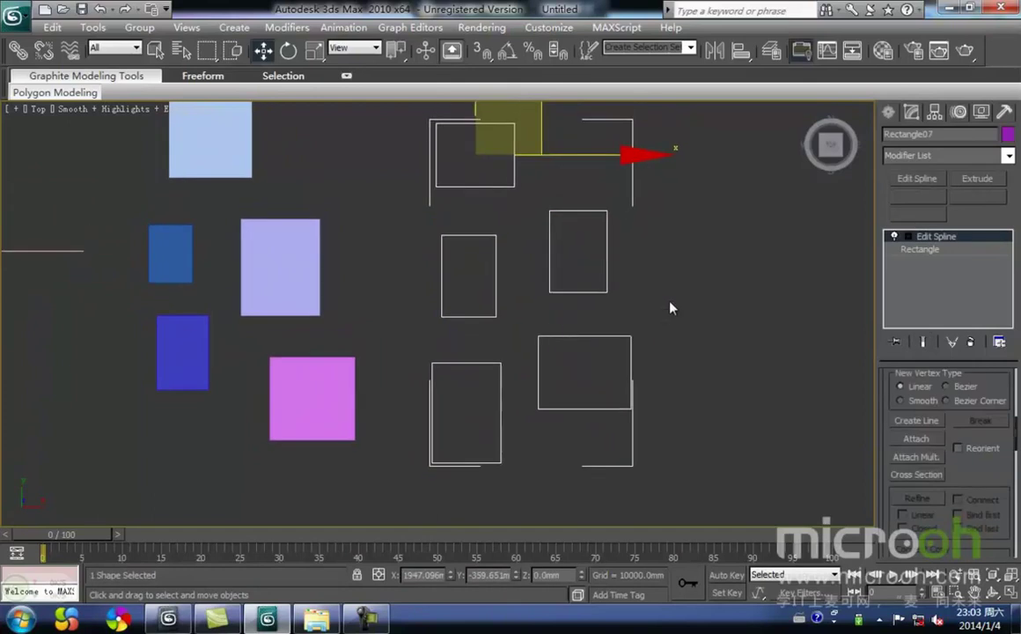
click(633, 319)
click(592, 336)
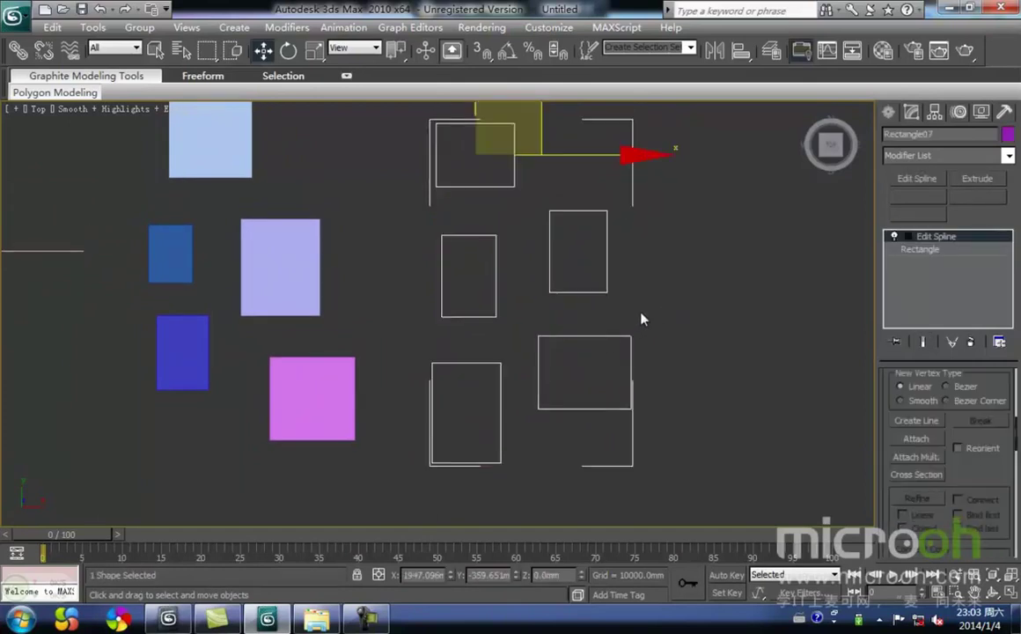
scroll(642, 303, down, 2)
click(576, 331)
scroll(581, 343, up, 3)
- Apply an Extrude modifier to the attached five-rectangle spline in one operation and clear the selection
drag(627, 363, 567, 281)
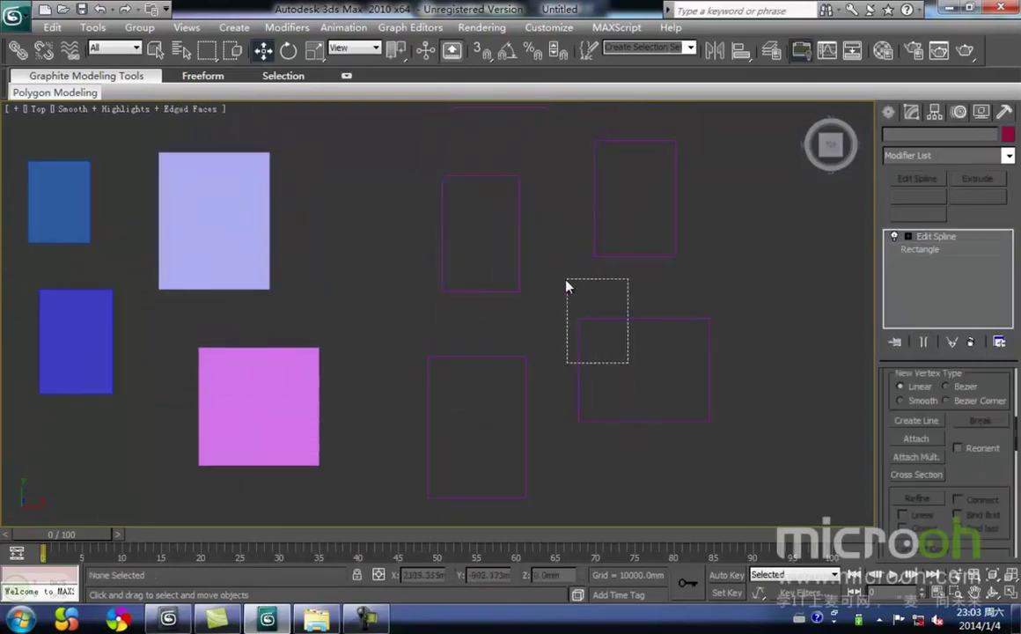
middle_drag(566, 283, 558, 306)
scroll(567, 313, down, 3)
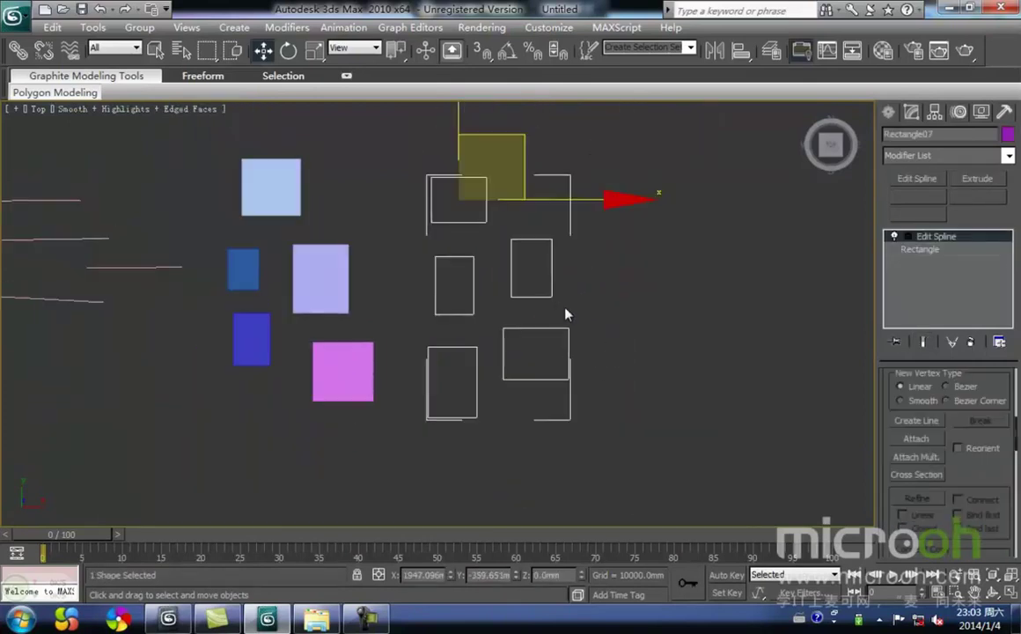
click(975, 179)
click(603, 370)
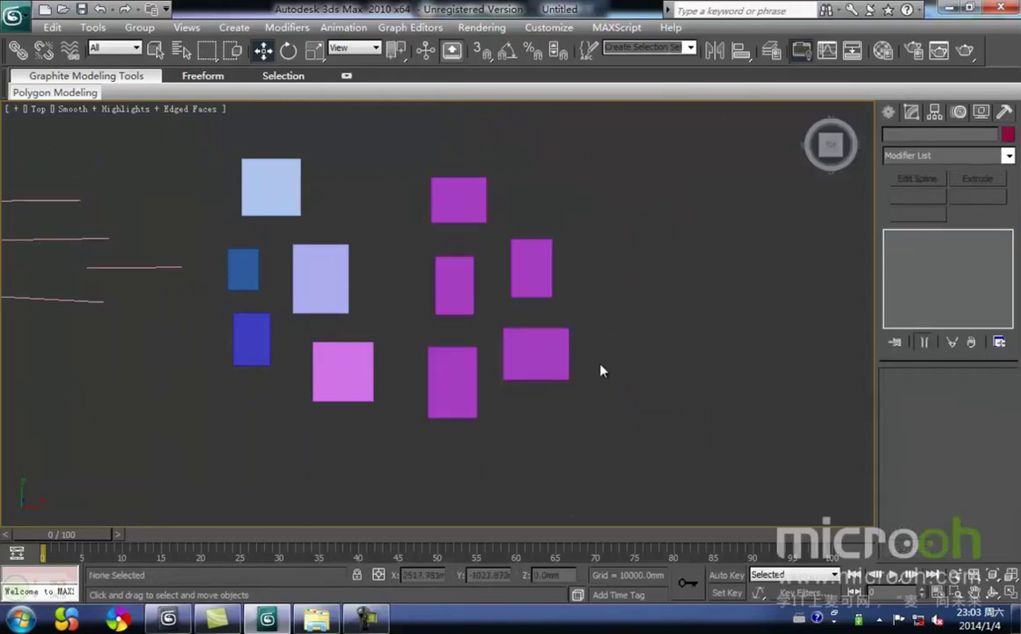
- Compare the separate and the attached extruded boxes from an angle, returning to the Top view
alt+middle_drag(594, 370, 637, 305)
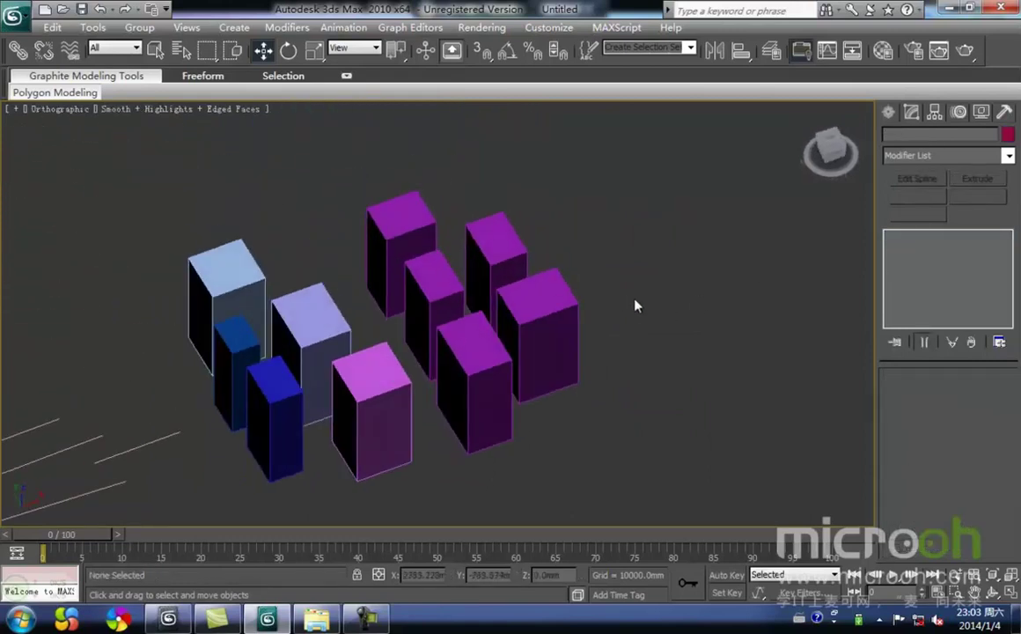
middle_drag(536, 368, 558, 341)
scroll(558, 341, down, 2)
alt+middle_drag(493, 354, 469, 366)
key(t)
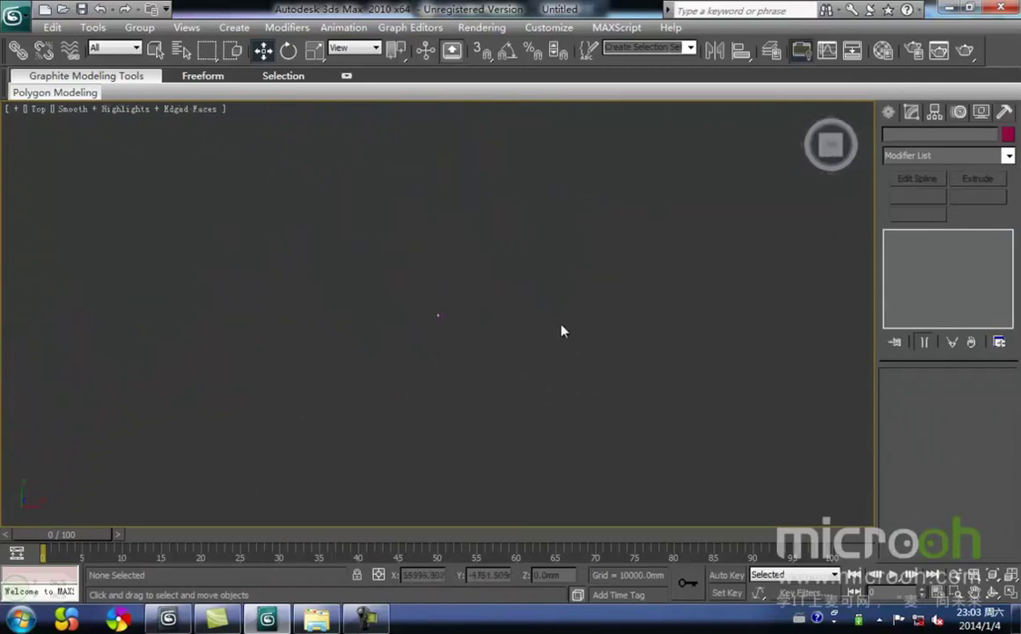
middle_drag(553, 354, 491, 328)
click(494, 333)
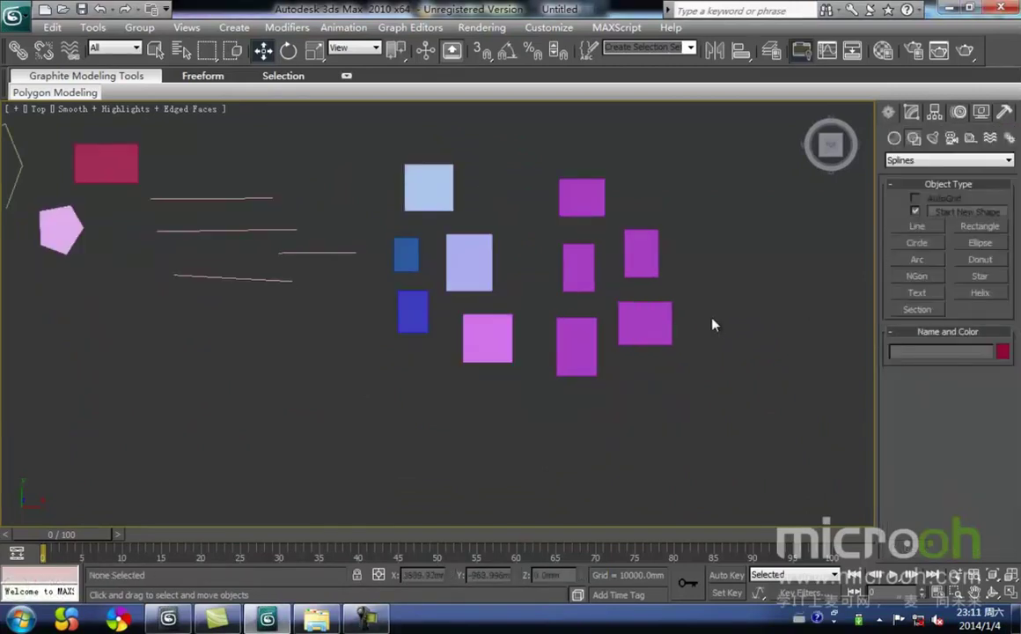
- Turn off Start New Shape and draw two separate lines as one shape to the right of the extruded boxes
middle_drag(717, 337, 785, 343)
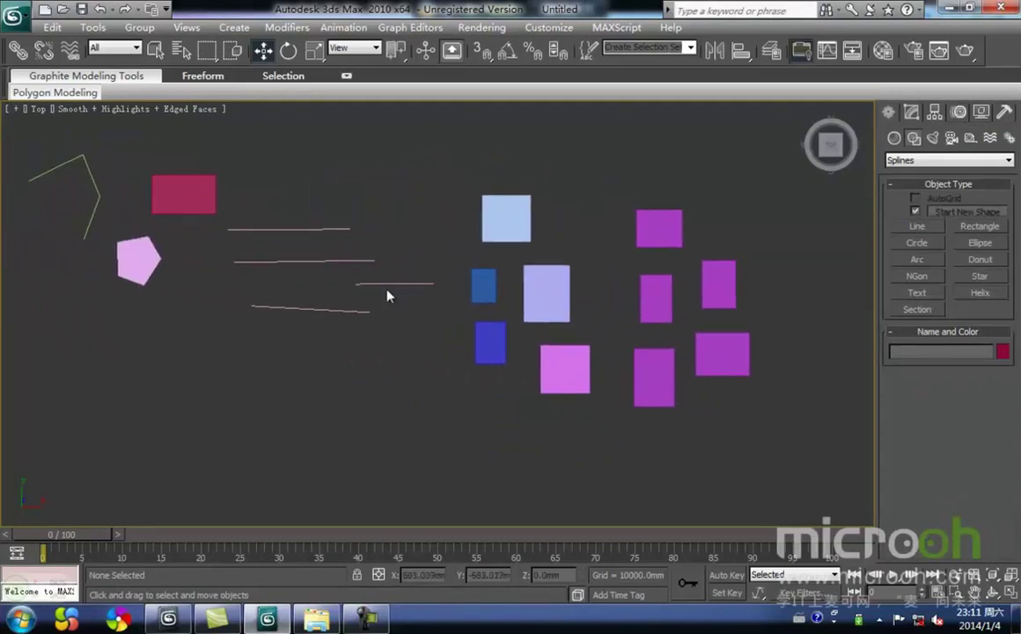
middle_drag(421, 302, 256, 294)
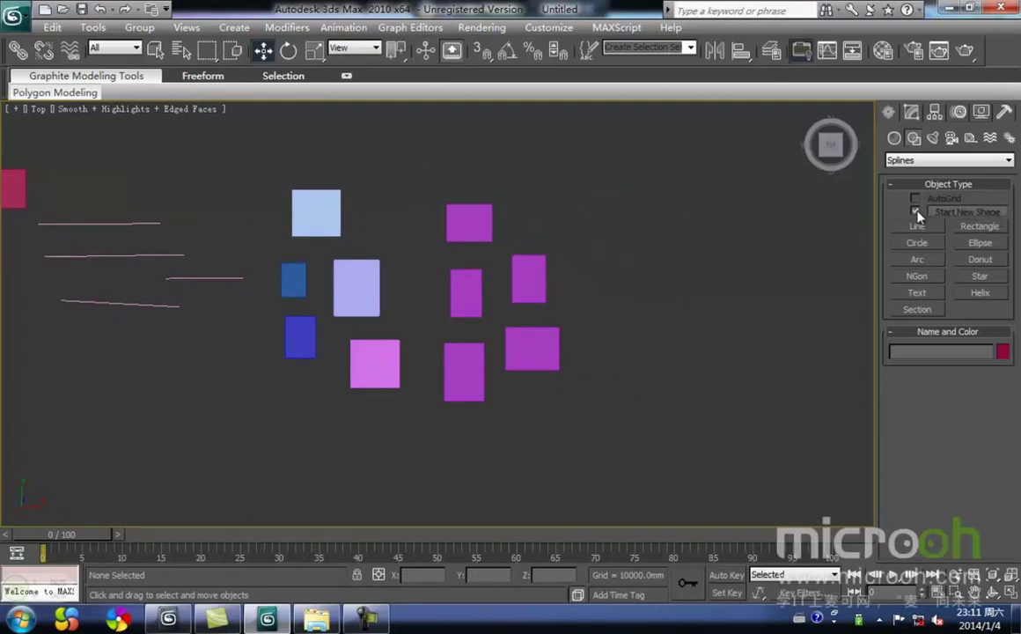
click(917, 226)
click(631, 271)
click(829, 260)
right_click(800, 321)
middle_drag(800, 321, 708, 324)
click(542, 336)
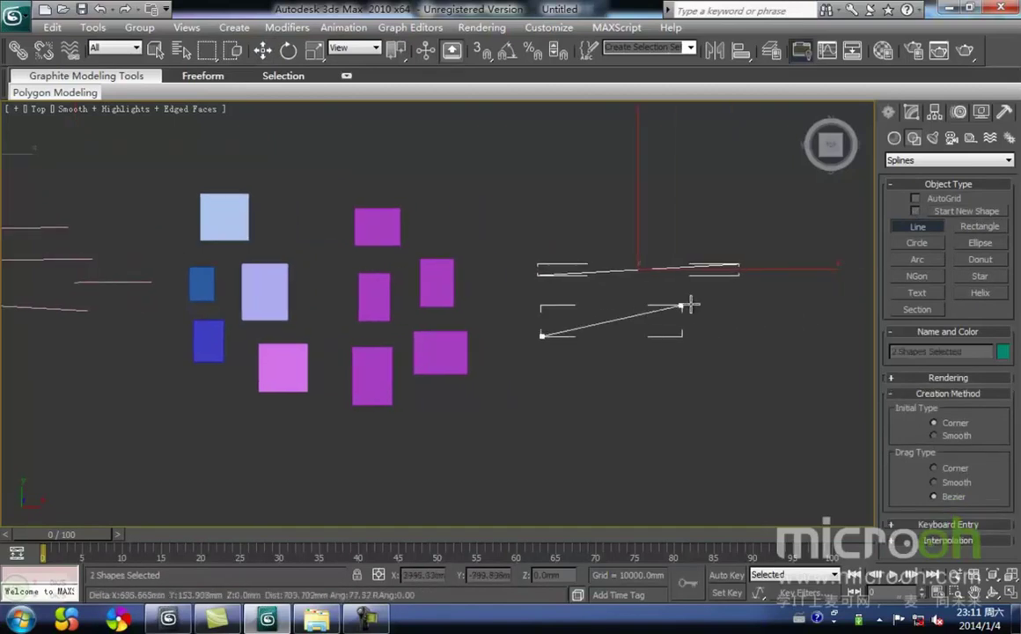
click(750, 304)
right_click(733, 387)
right_click(731, 394)
- Select and deselect the two new lines to check that they belong to one shape
click(694, 403)
click(637, 269)
middle_drag(674, 347, 623, 309)
click(625, 330)
click(641, 277)
click(643, 308)
- With Start New Shape off, draw a large rectangle below the two lines and a tiny one near its lower-right corner
click(962, 226)
middle_drag(740, 324, 650, 239)
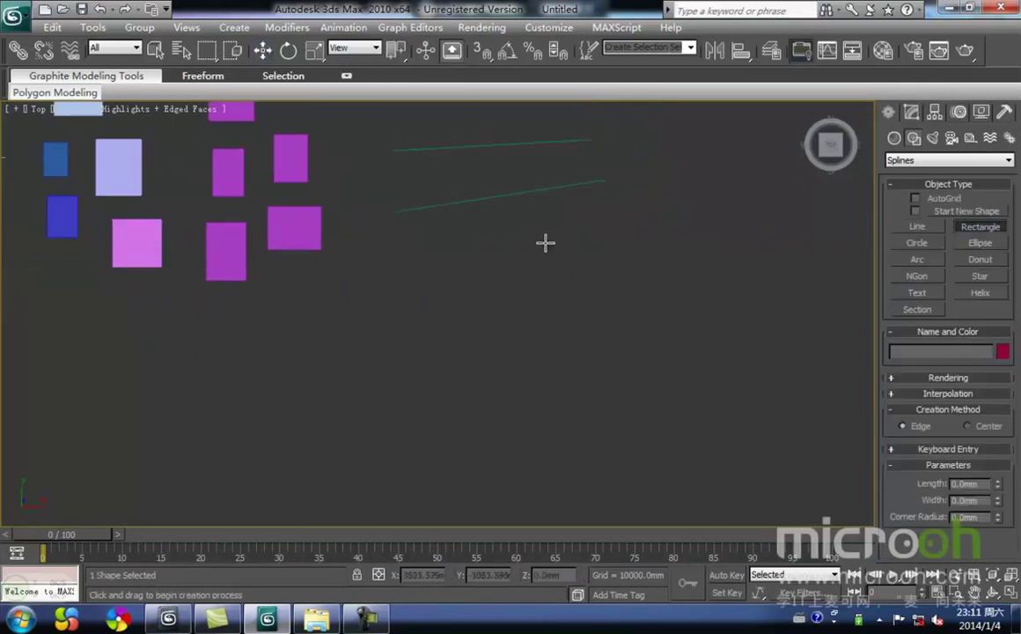
drag(545, 241, 645, 344)
right_click(688, 342)
middle_drag(658, 323, 606, 275)
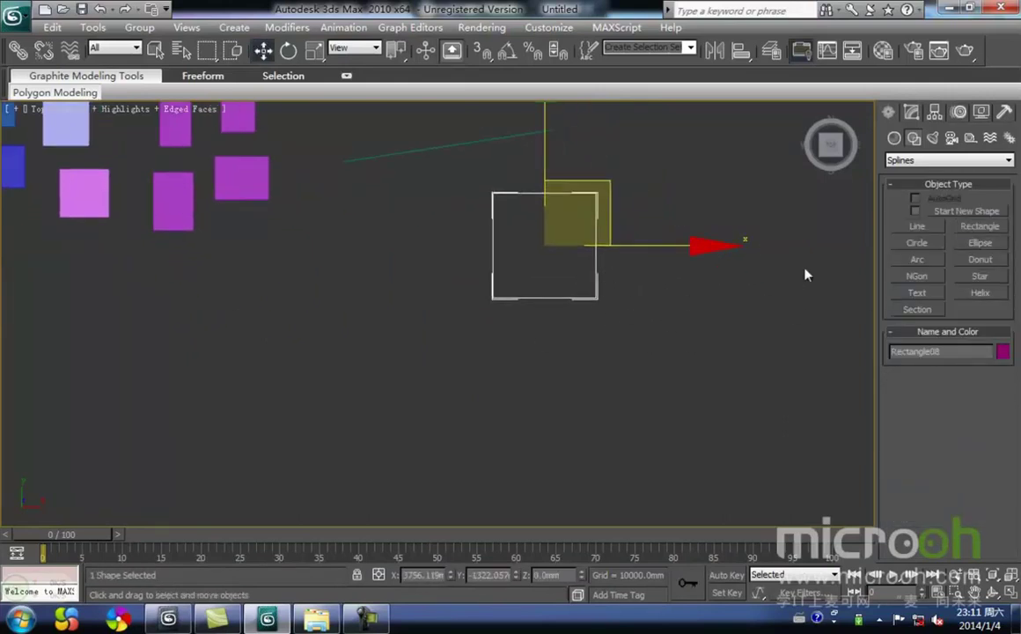
click(962, 228)
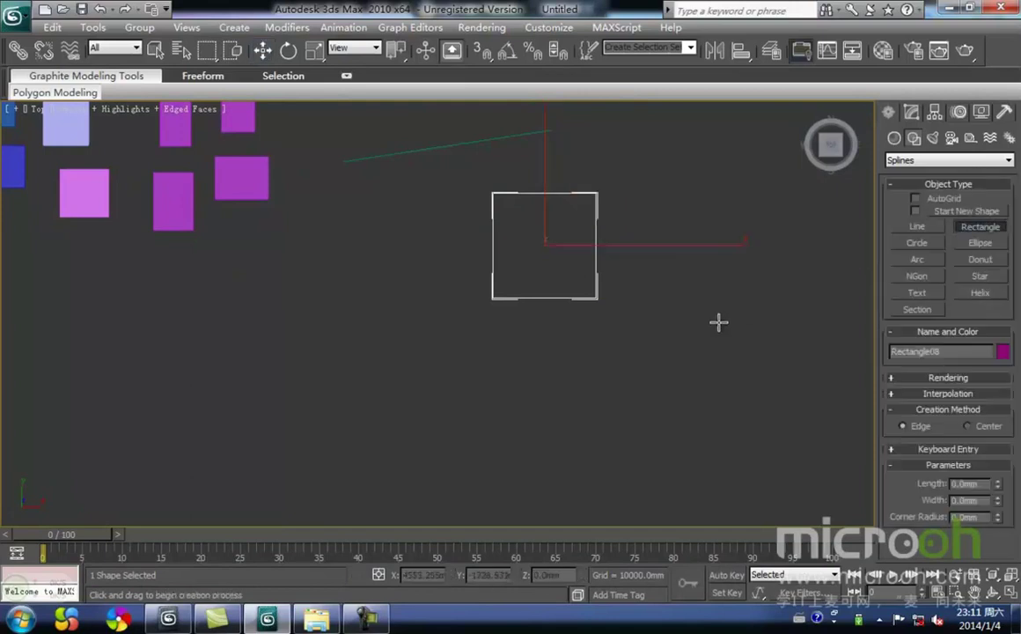
right_click(727, 404)
- Move the combined large and tiny rectangles together slightly to the right, to about X 3957 mm, Y -1294 mm
click(642, 367)
drag(685, 377, 537, 264)
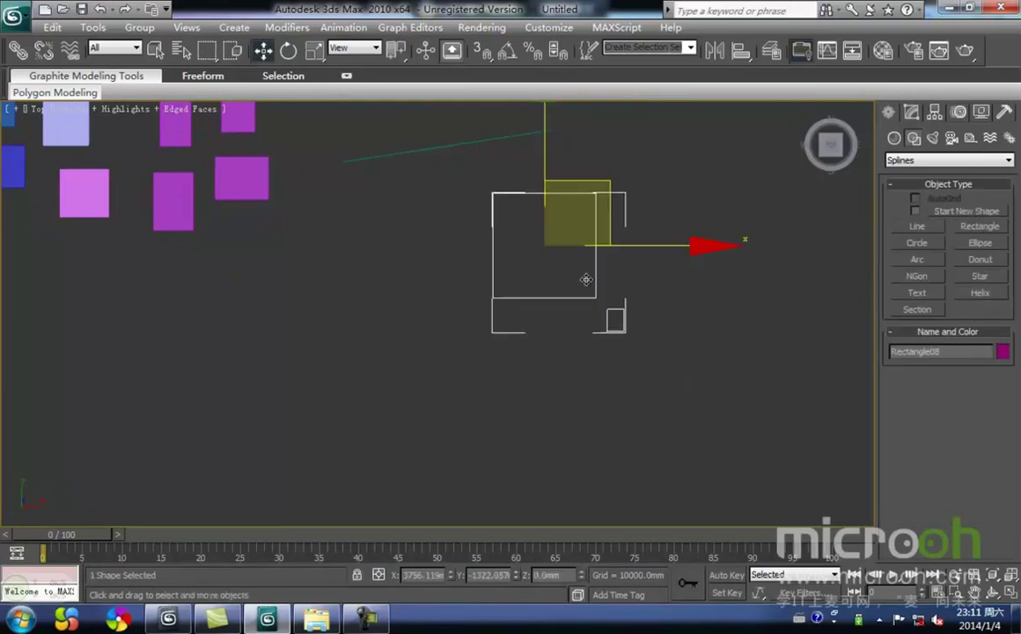
middle_drag(532, 261, 499, 322)
drag(578, 250, 620, 244)
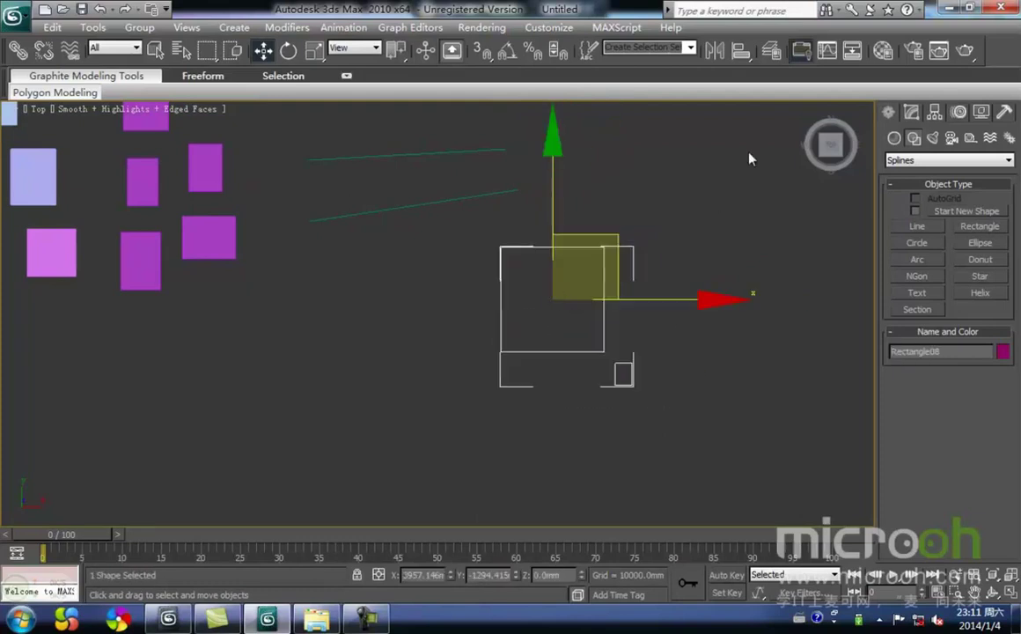
- Examine the combined rectangles at Vertex level, leave that level and clear the selection
click(910, 113)
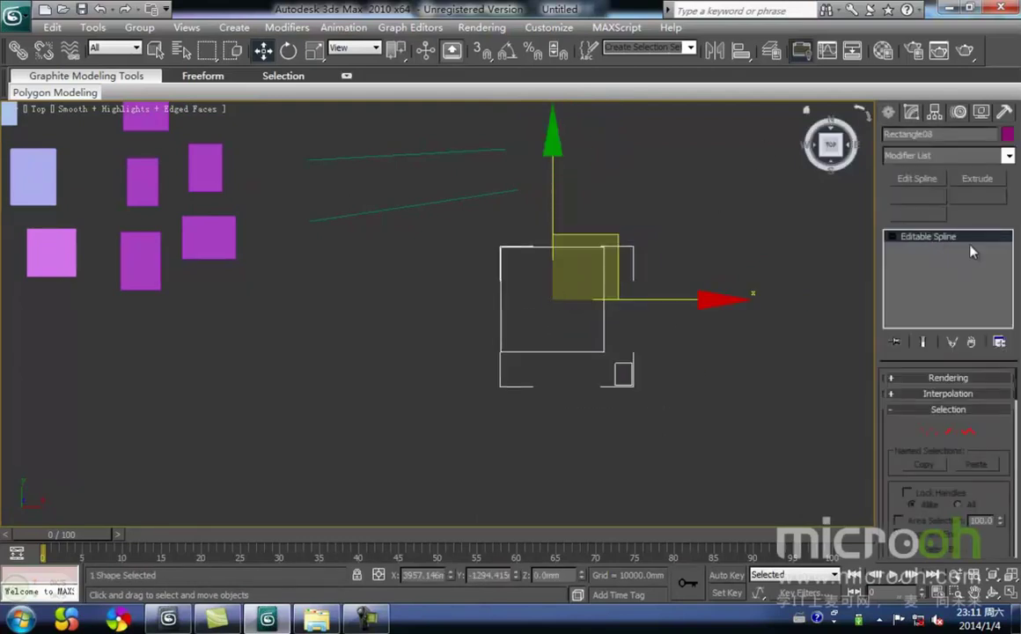
click(927, 434)
drag(620, 278, 451, 202)
middle_drag(564, 278, 543, 321)
middle_drag(500, 352, 539, 337)
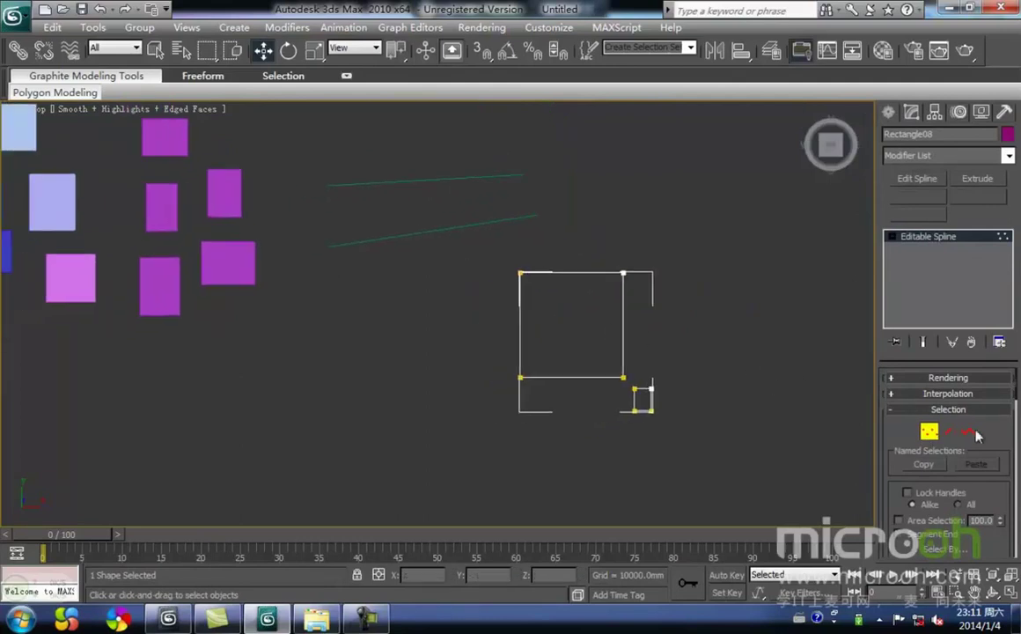
click(929, 431)
click(672, 348)
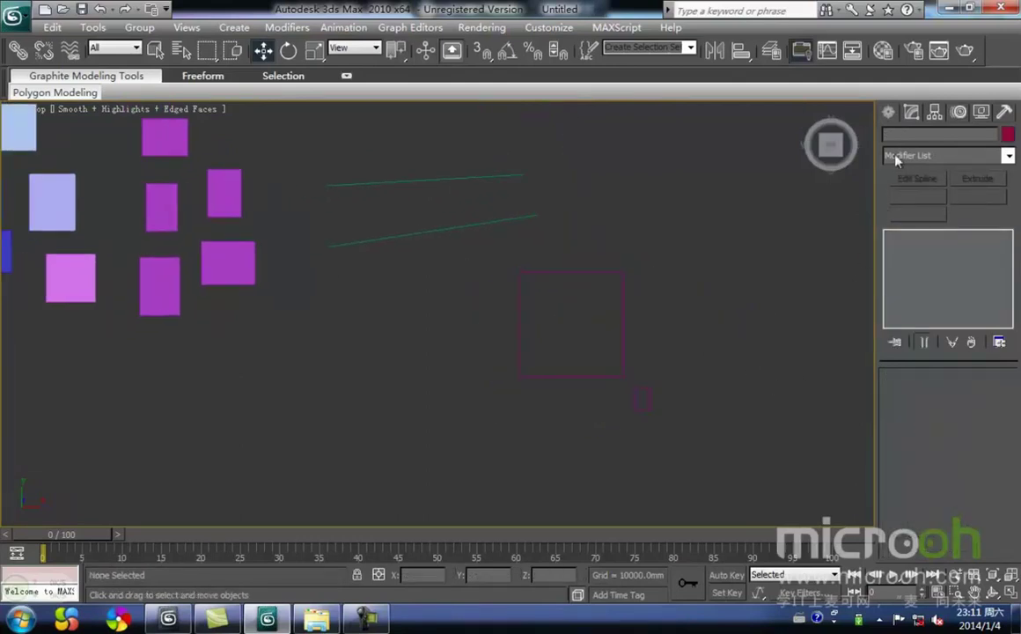
- Turn off Start New Shape and draw two rectangles below the lines, the first about 359 mm long, the second about 264 by 284 mm
click(889, 113)
click(980, 227)
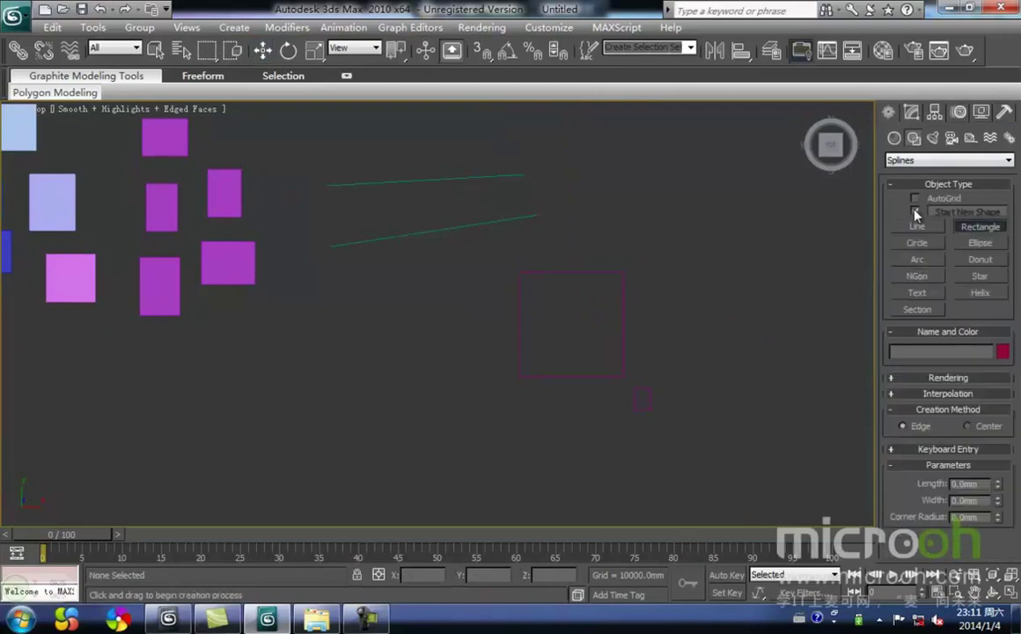
middle_drag(494, 332, 564, 250)
drag(391, 274, 482, 347)
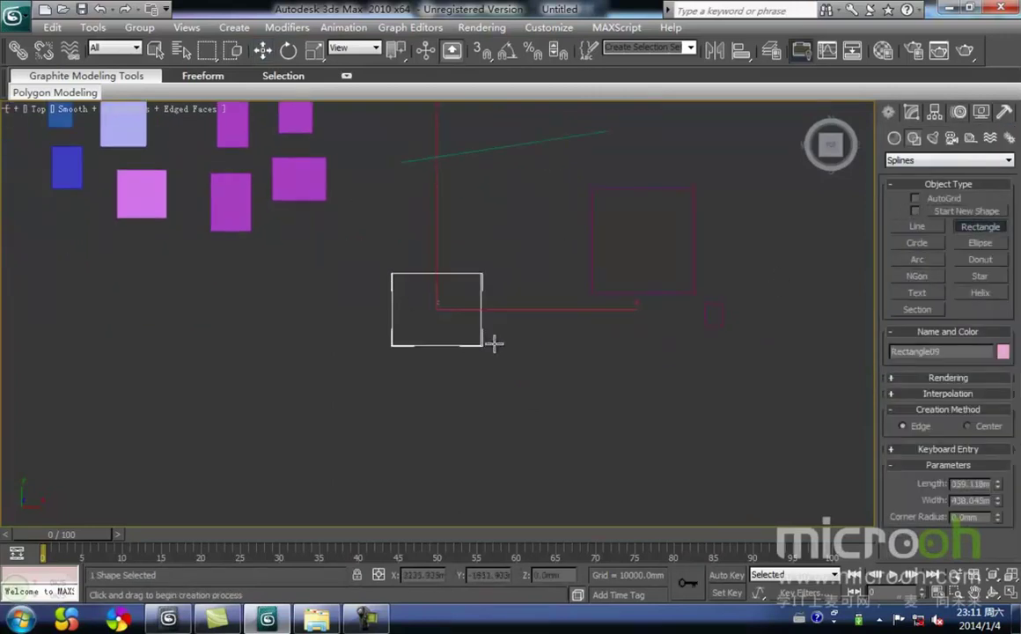
middle_drag(500, 334, 500, 268)
right_click(413, 321)
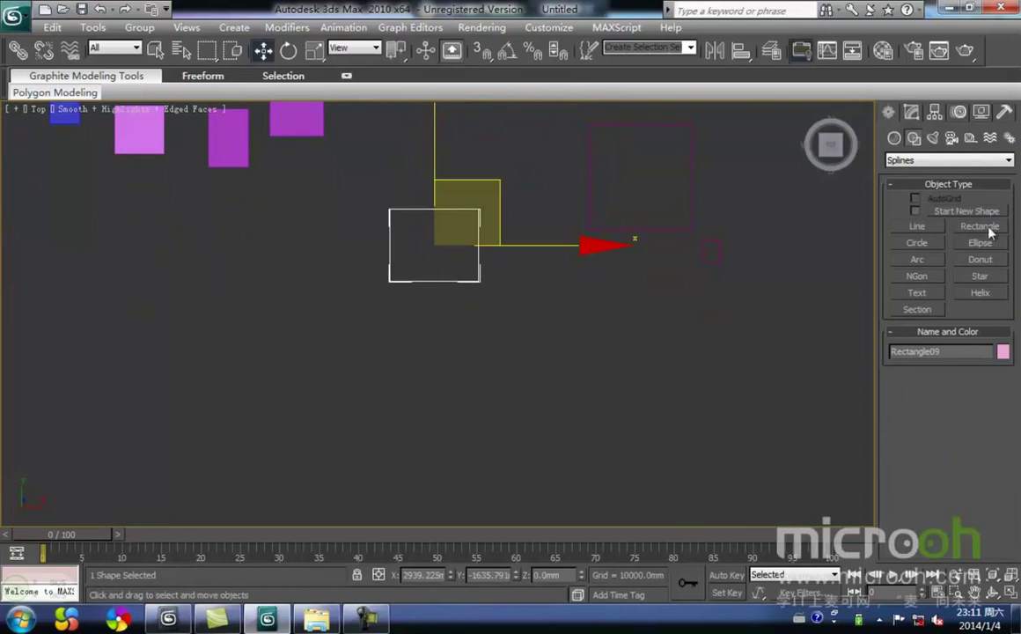
drag(364, 304, 424, 359)
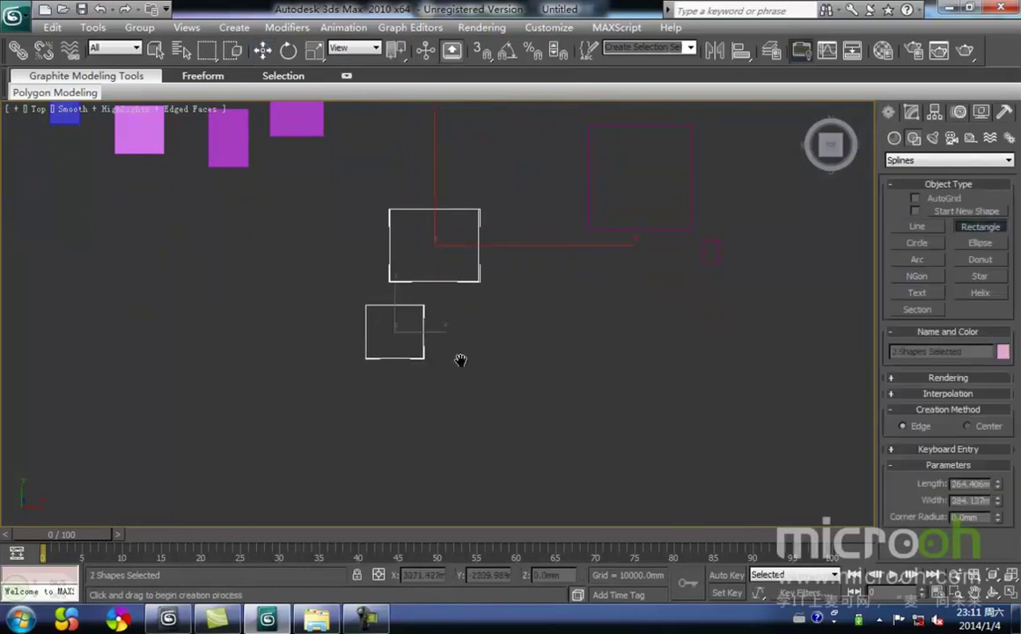
- Add three more rectangles to the same shape below the first two, the first about 414 mm long and 280 mm wide
middle_drag(461, 359, 427, 336)
drag(427, 292, 485, 376)
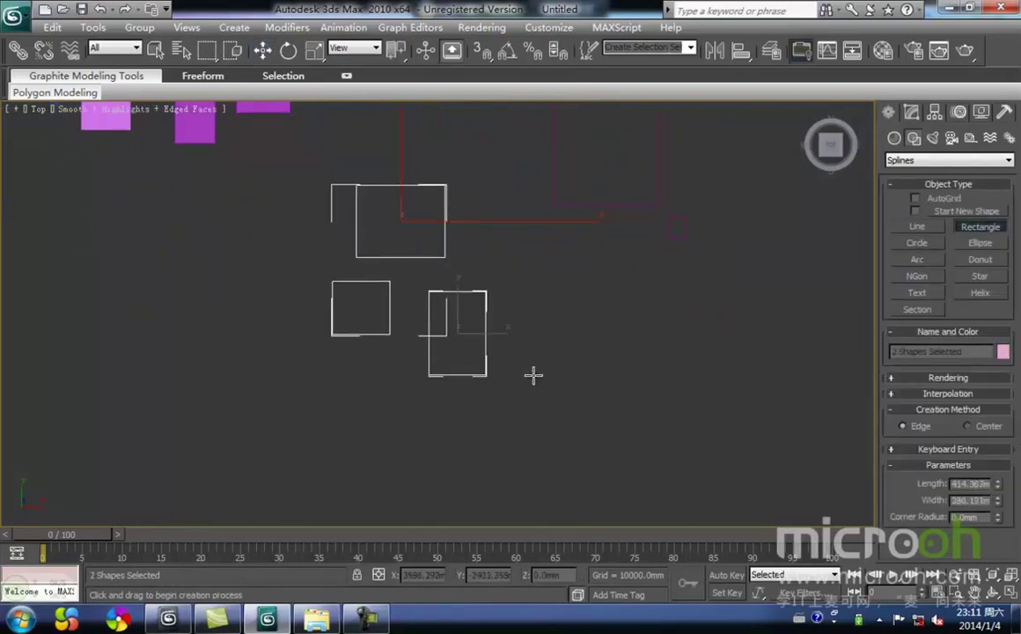
right_click(528, 387)
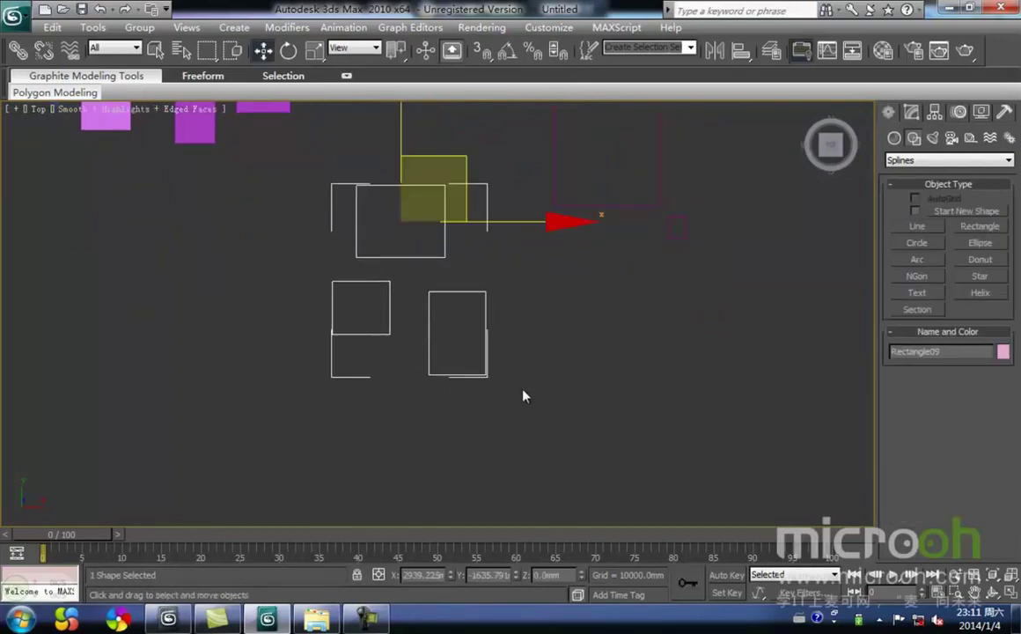
click(980, 226)
drag(350, 379, 393, 428)
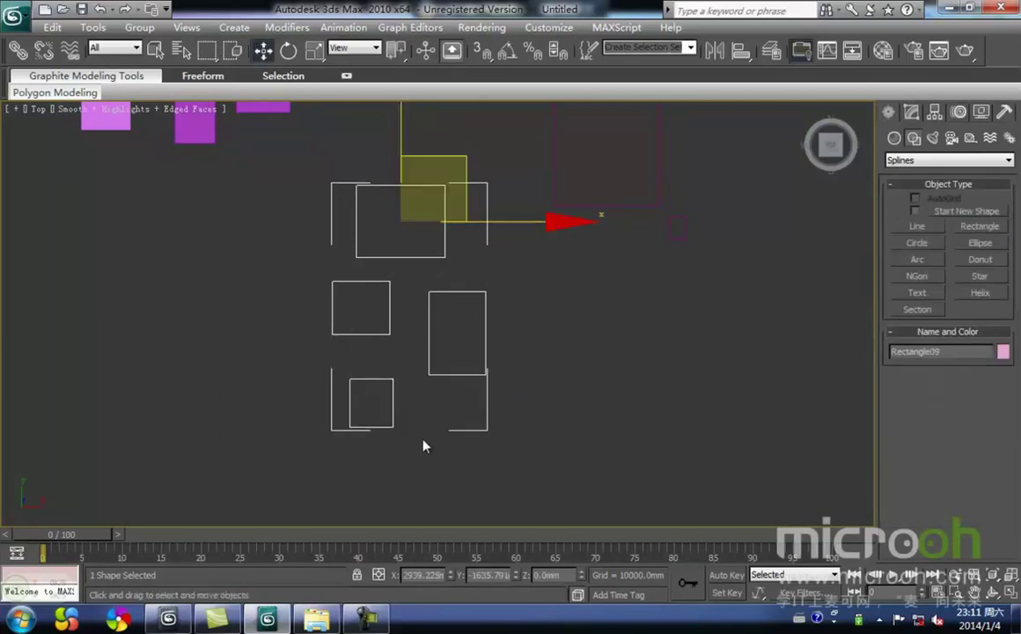
middle_drag(470, 398, 485, 358)
click(978, 227)
drag(459, 365, 526, 440)
right_click(538, 444)
- Deselect and reselect the five combined rectangles several times to check whether they behave as one object
click(570, 483)
click(526, 428)
middle_drag(614, 391, 629, 410)
click(586, 442)
click(539, 413)
click(598, 419)
click(540, 405)
- Extrude the combined five-rectangle shape by 500 mm and view the result in perspective-like orbit
click(912, 113)
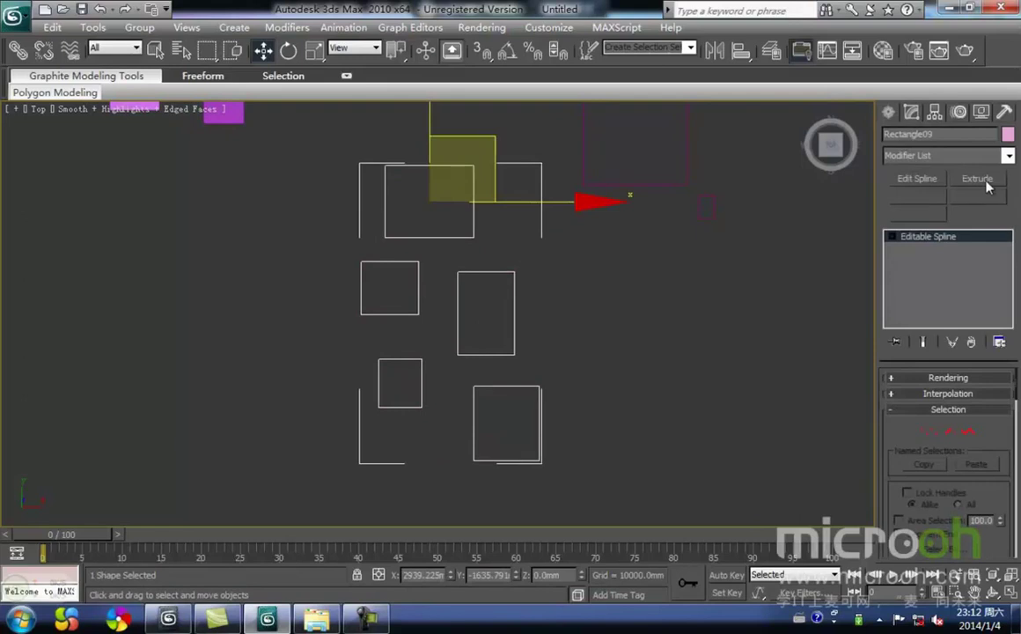
click(977, 179)
middle_drag(511, 338, 554, 306)
scroll(528, 322, down, 2)
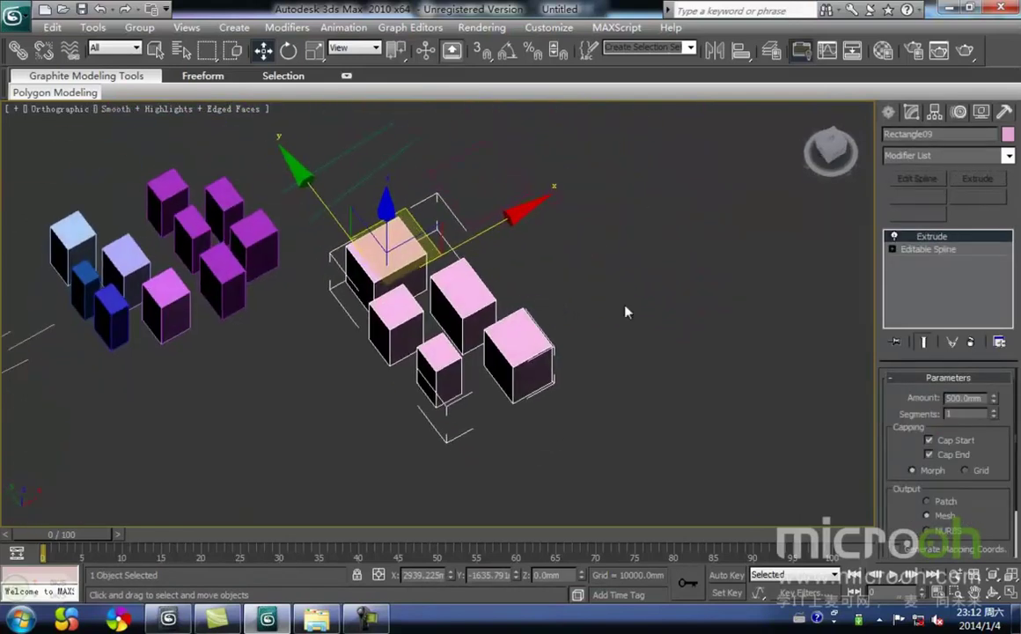
- Turn Start New Shape back on and clear the selection of the extruded blocks
click(888, 112)
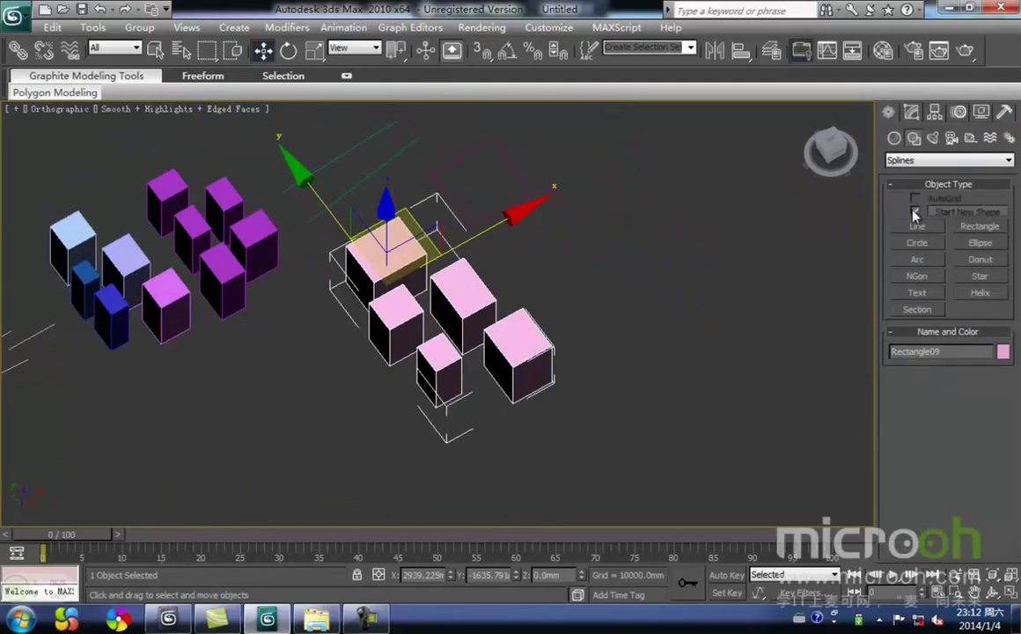
alt+middle_drag(428, 388, 520, 401)
click(549, 461)
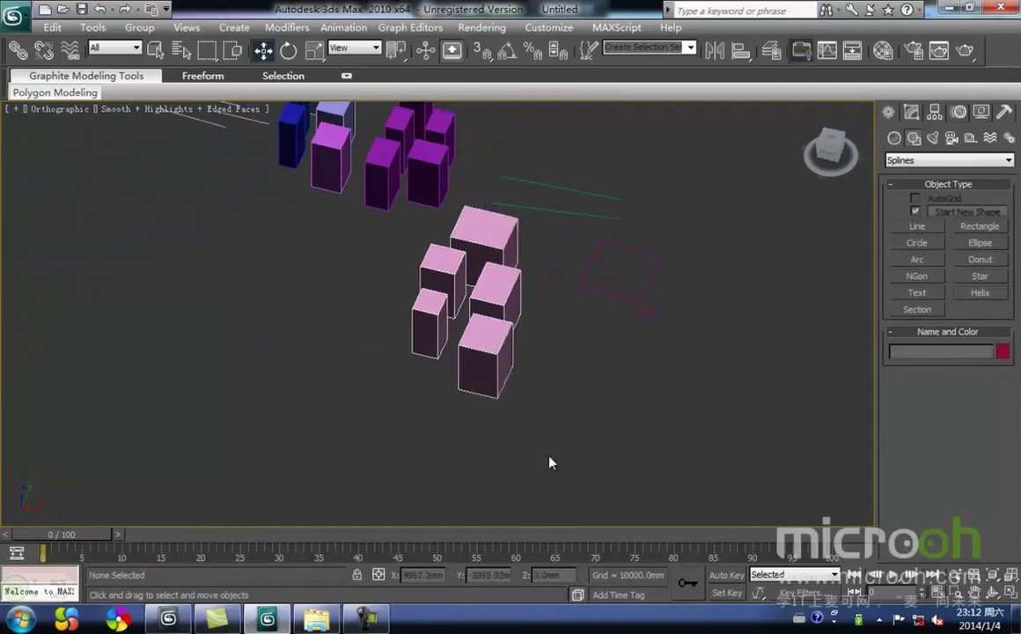